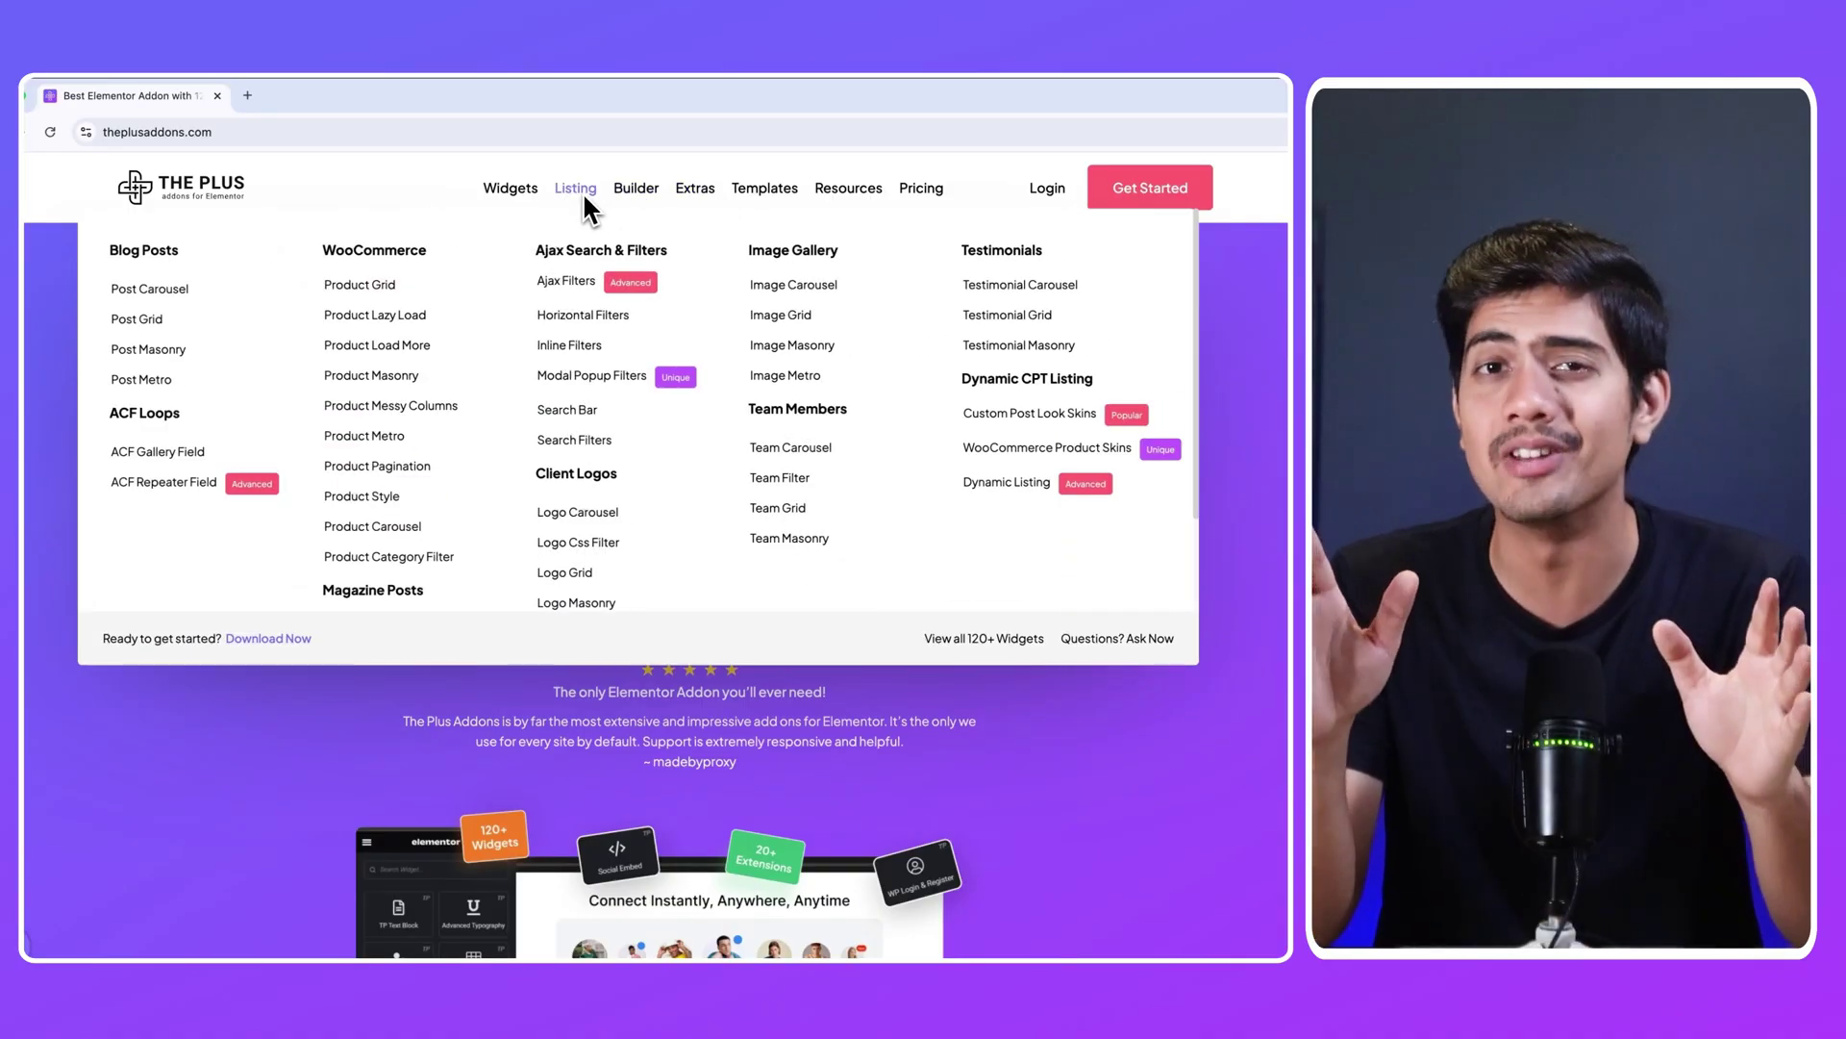
Scroll down through the theplusaddons.com homepage content
{"action": "scroll", "coordinate": [1217, 567], "scroll_direction": "down", "scroll_amount": 5}
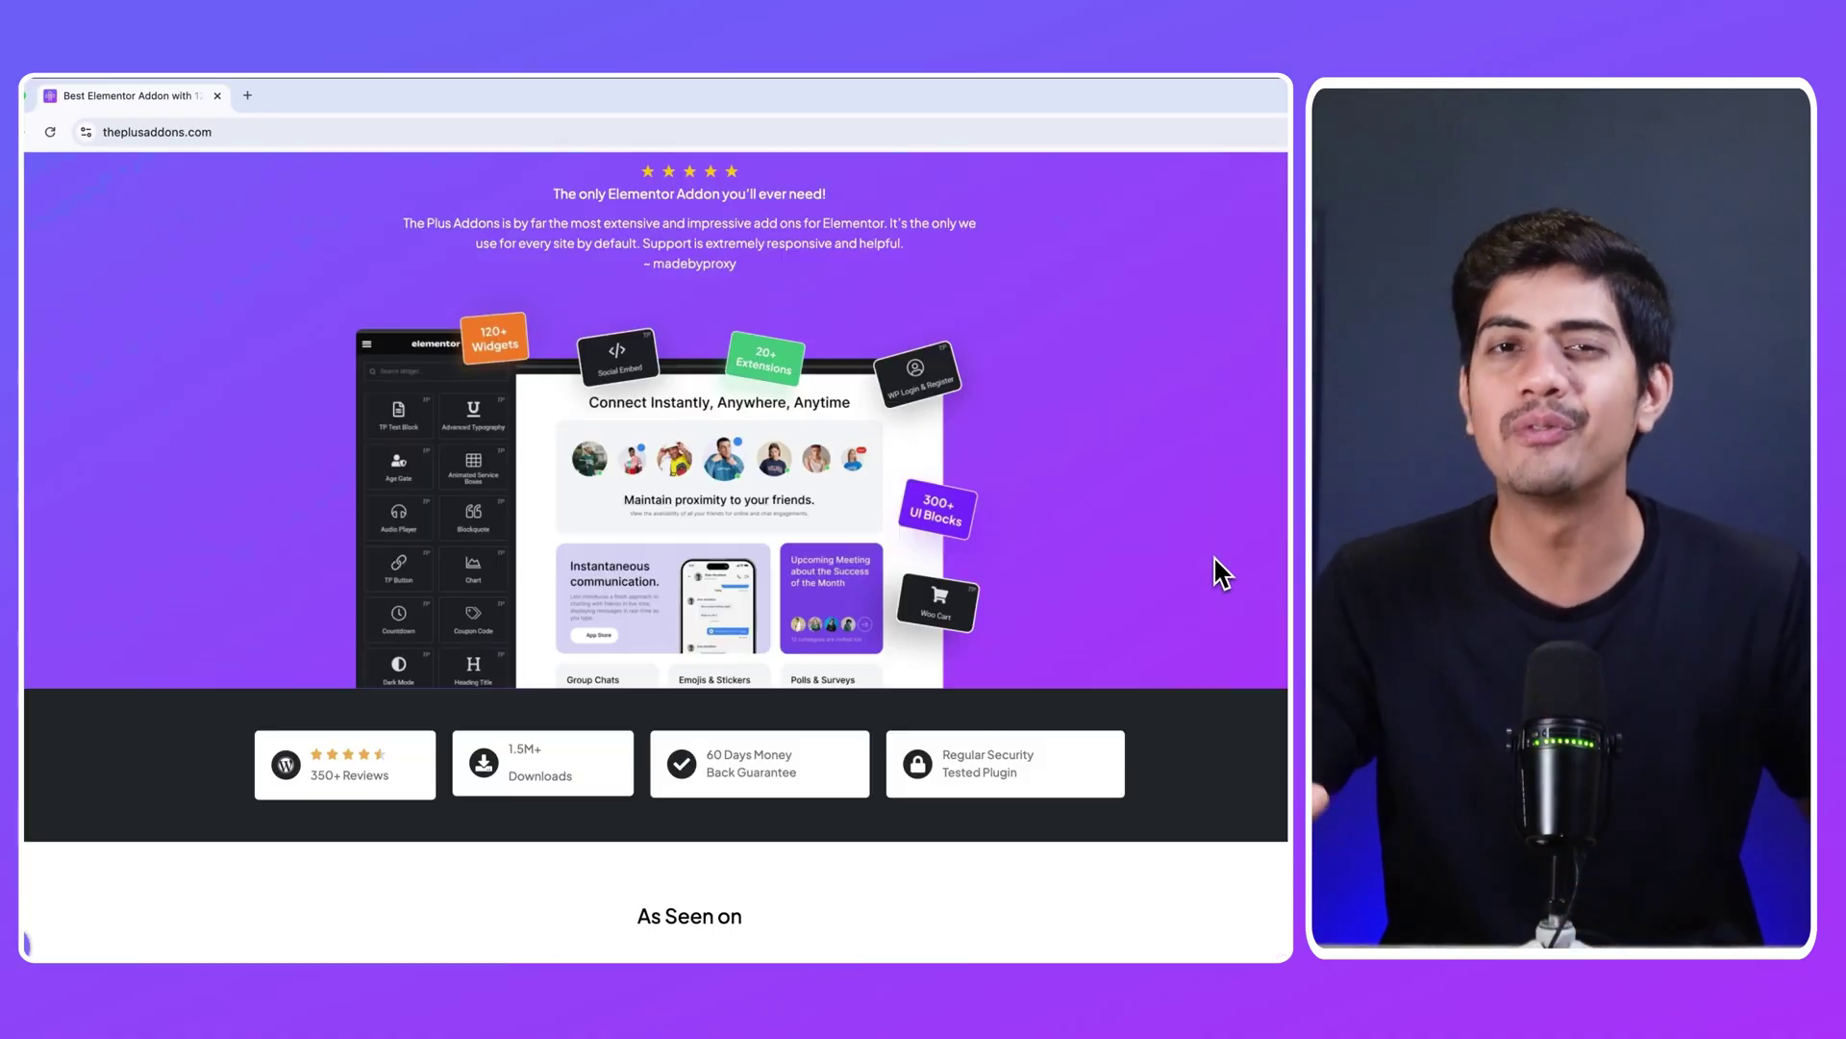
{"action": "scroll", "coordinate": [1220, 572], "scroll_direction": "down", "scroll_amount": 8}
{"action": "scroll", "coordinate": [1214, 562], "scroll_direction": "down", "scroll_amount": 5}
{"action": "scroll", "coordinate": [1214, 562], "scroll_direction": "down", "scroll_amount": 5}
{"action": "scroll", "coordinate": [1215, 561], "scroll_direction": "down", "scroll_amount": 5}
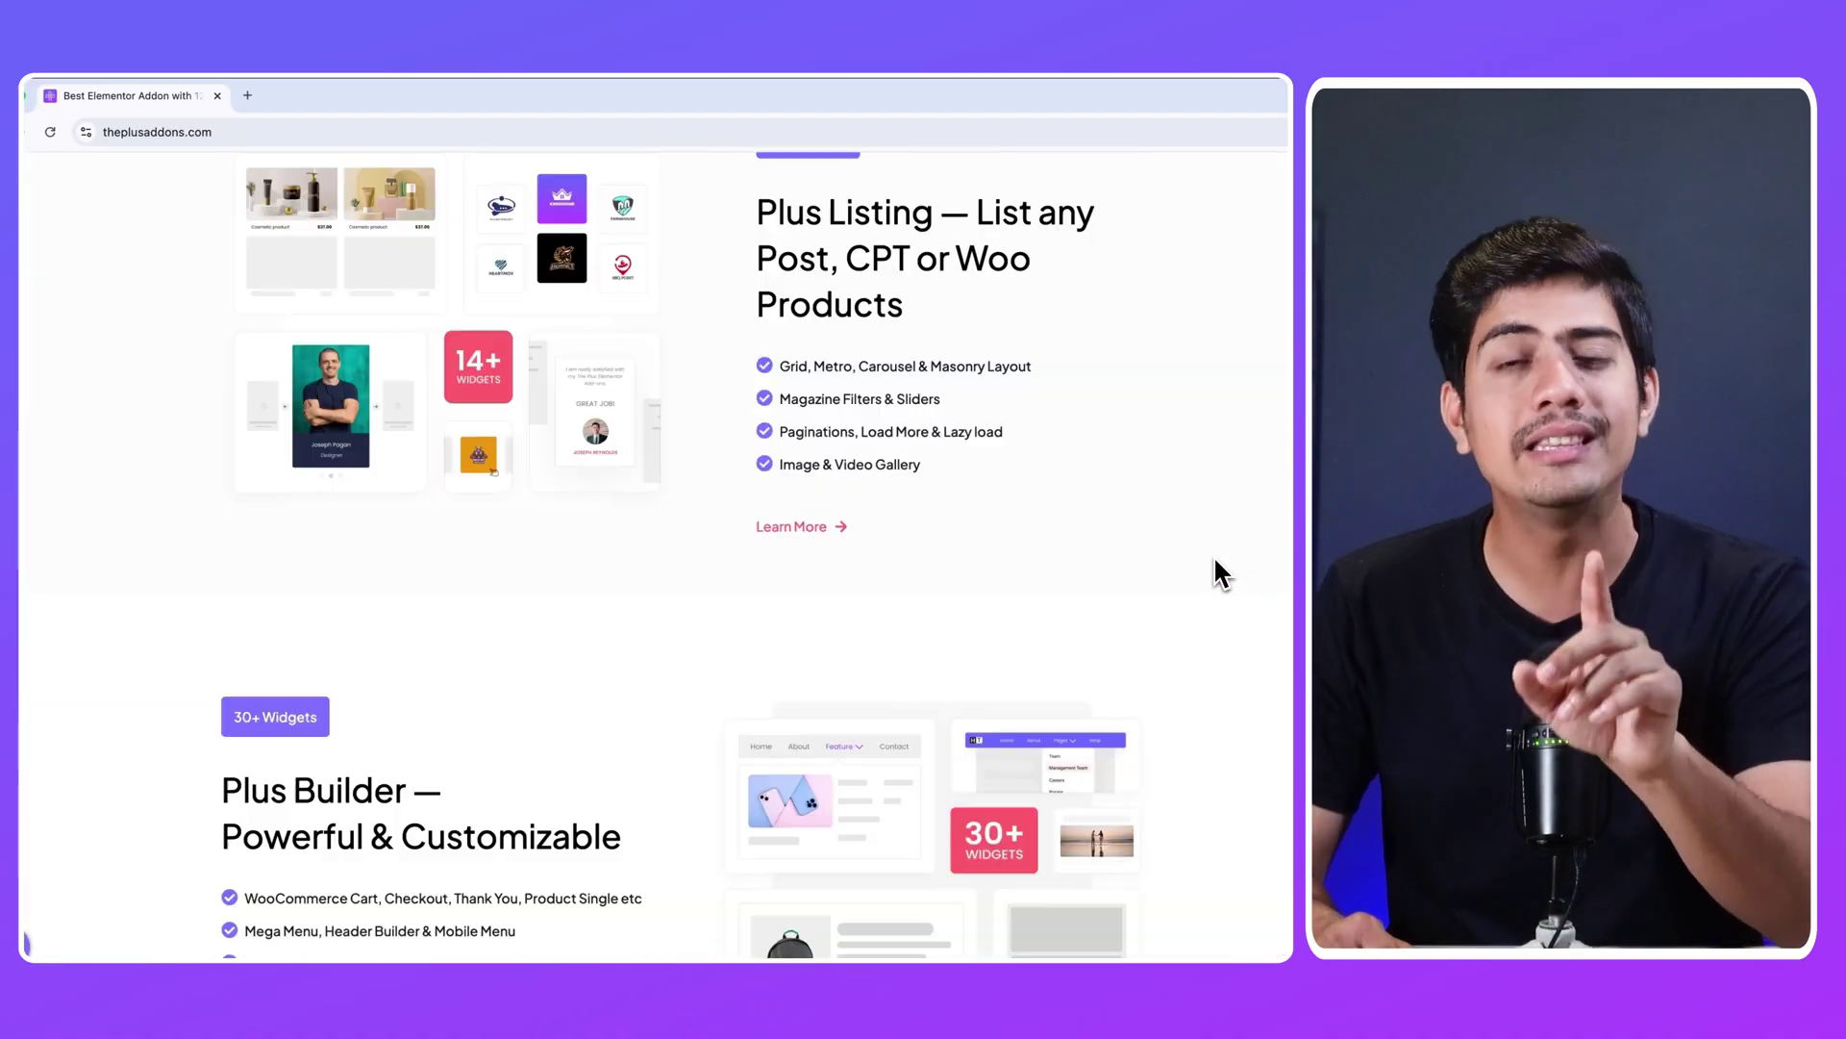
{"action": "scroll", "coordinate": [1214, 561], "scroll_direction": "down", "scroll_amount": 5}
{"action": "scroll", "coordinate": [1213, 575], "scroll_direction": "down", "scroll_amount": 10}
{"action": "scroll", "coordinate": [1214, 575], "scroll_direction": "down", "scroll_amount": 10}
{"action": "scroll", "coordinate": [1214, 575], "scroll_direction": "down", "scroll_amount": 10}
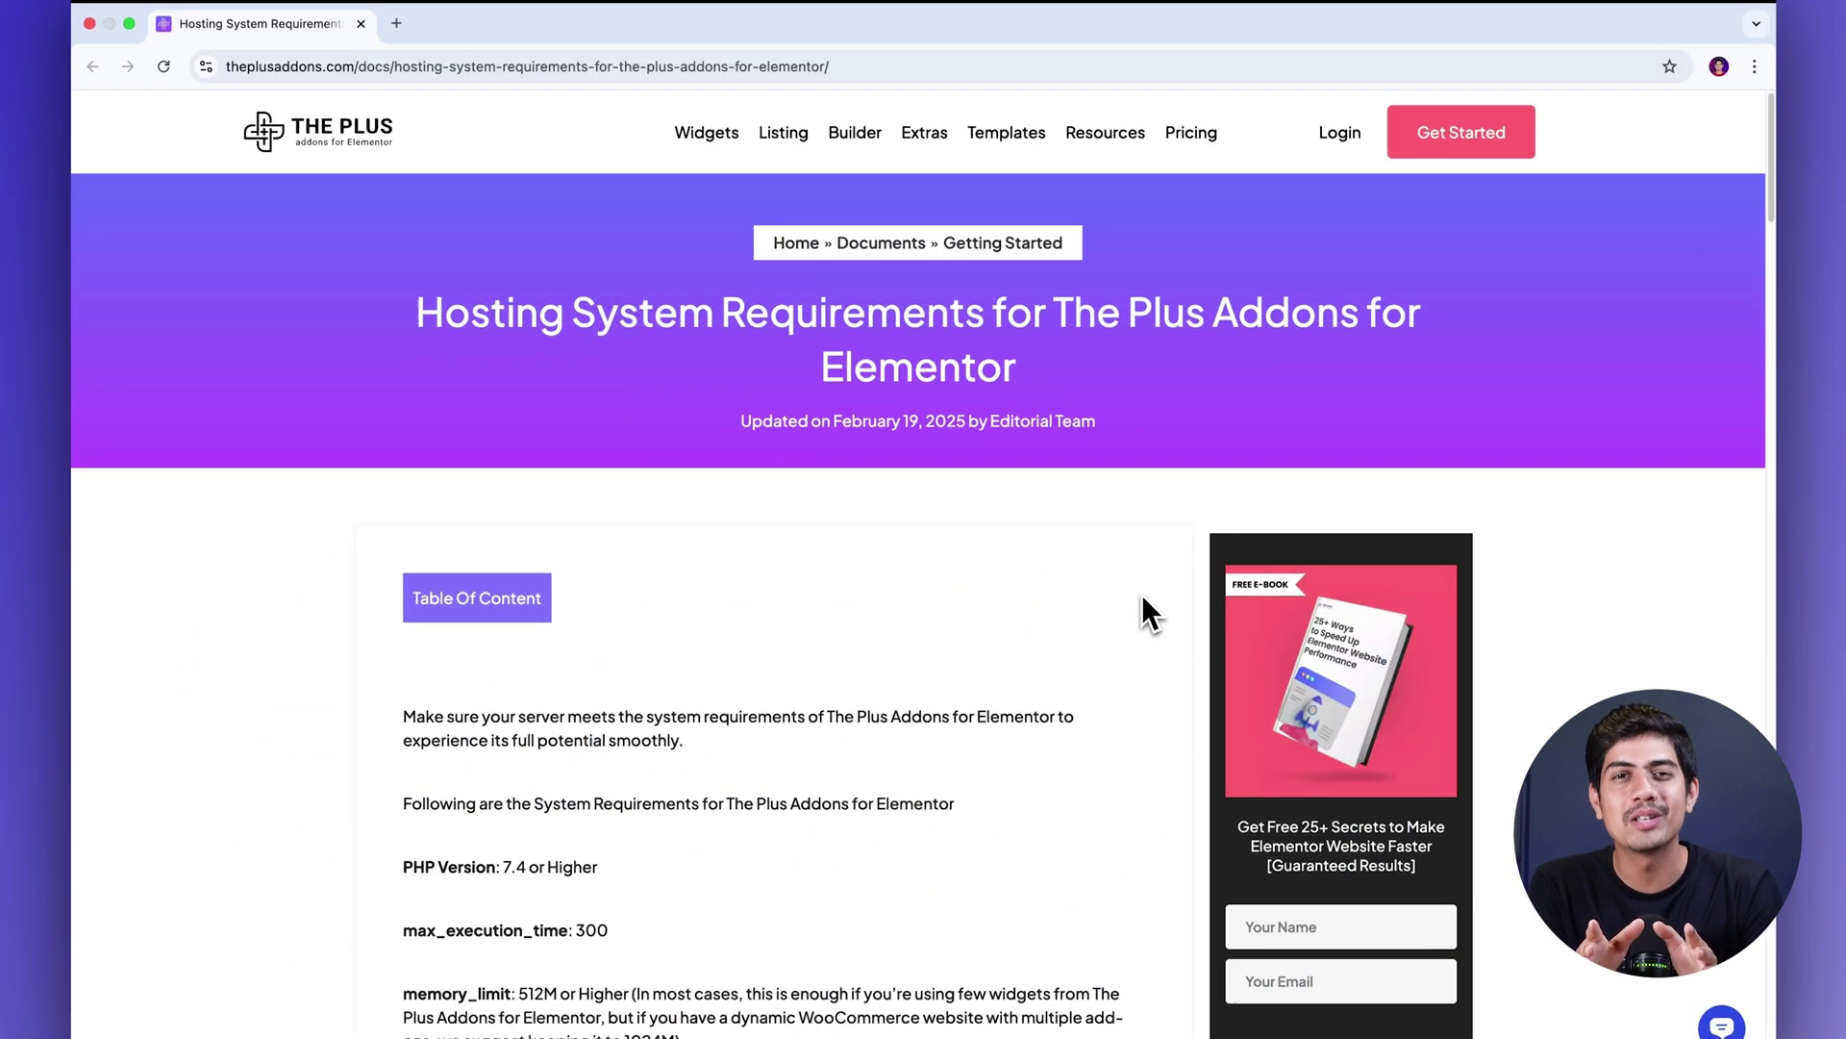
{"action": "scroll", "coordinate": [1671, 627], "scroll_direction": "down", "scroll_amount": 5}
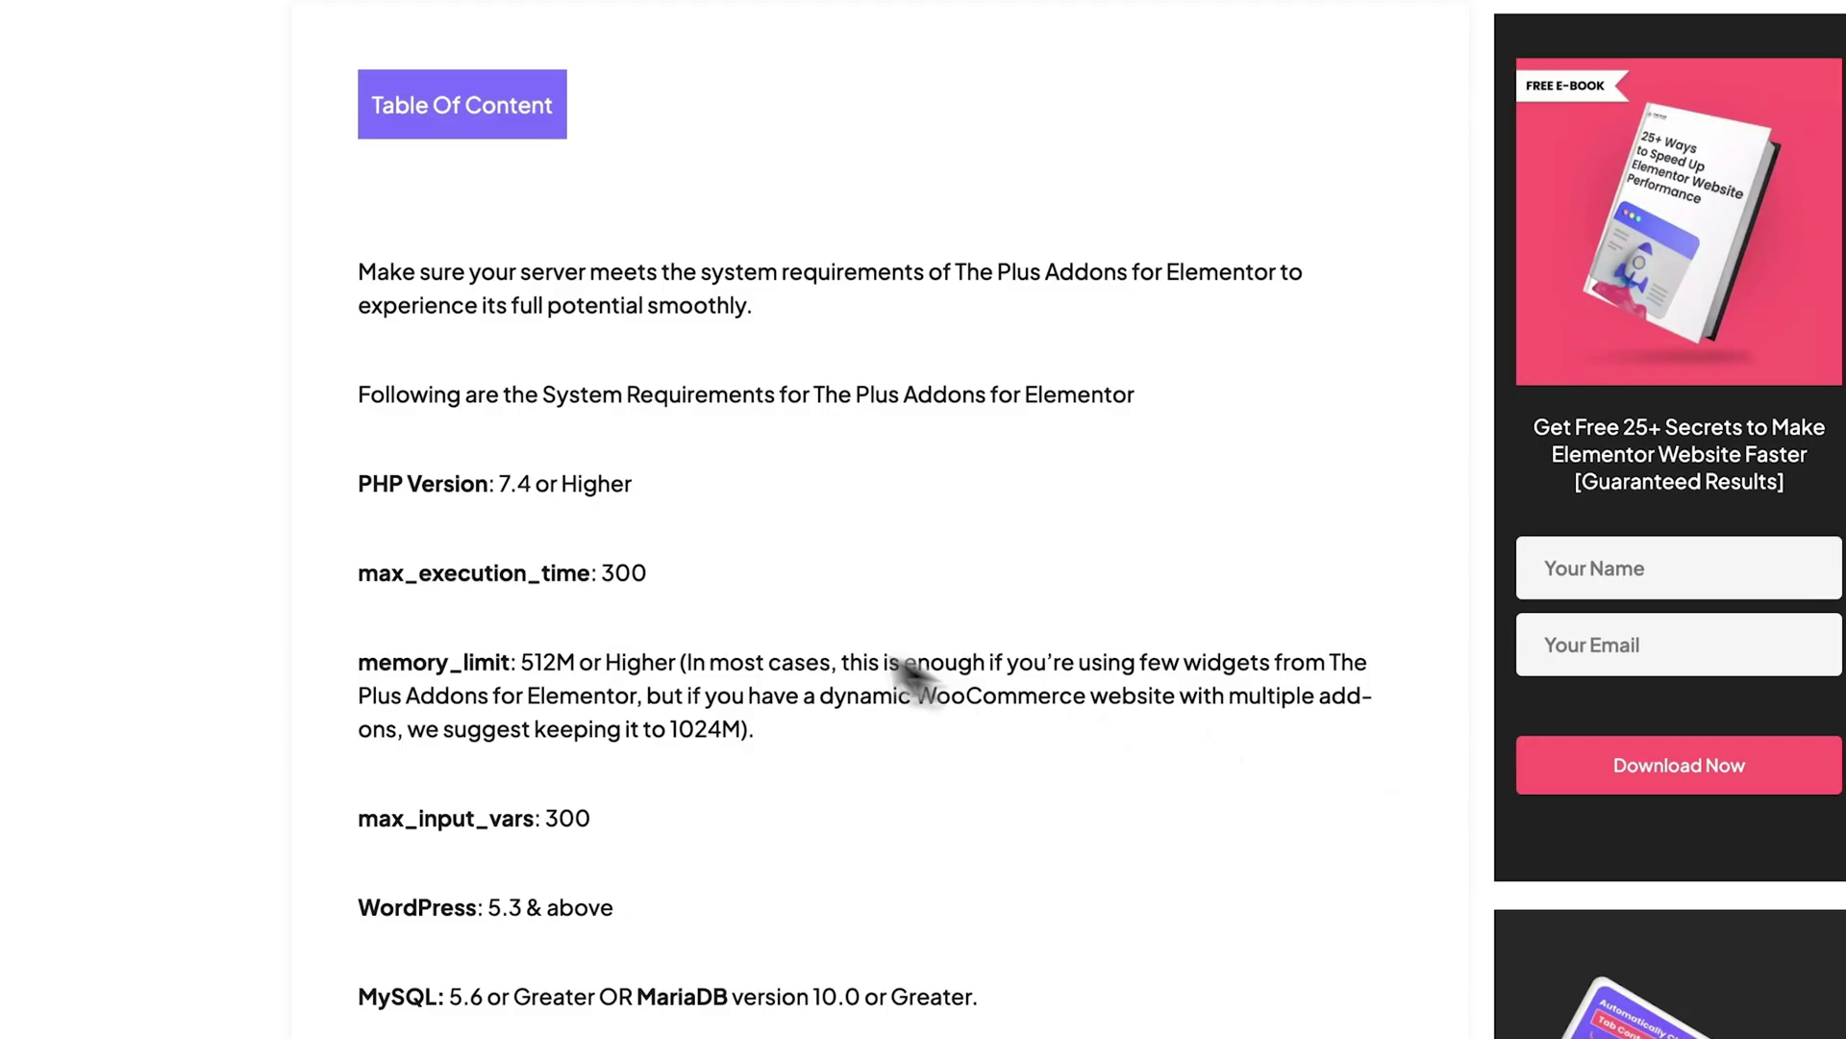
{"action": "left_click_drag", "start_coordinate": [499, 484], "coordinate": [720, 508]}
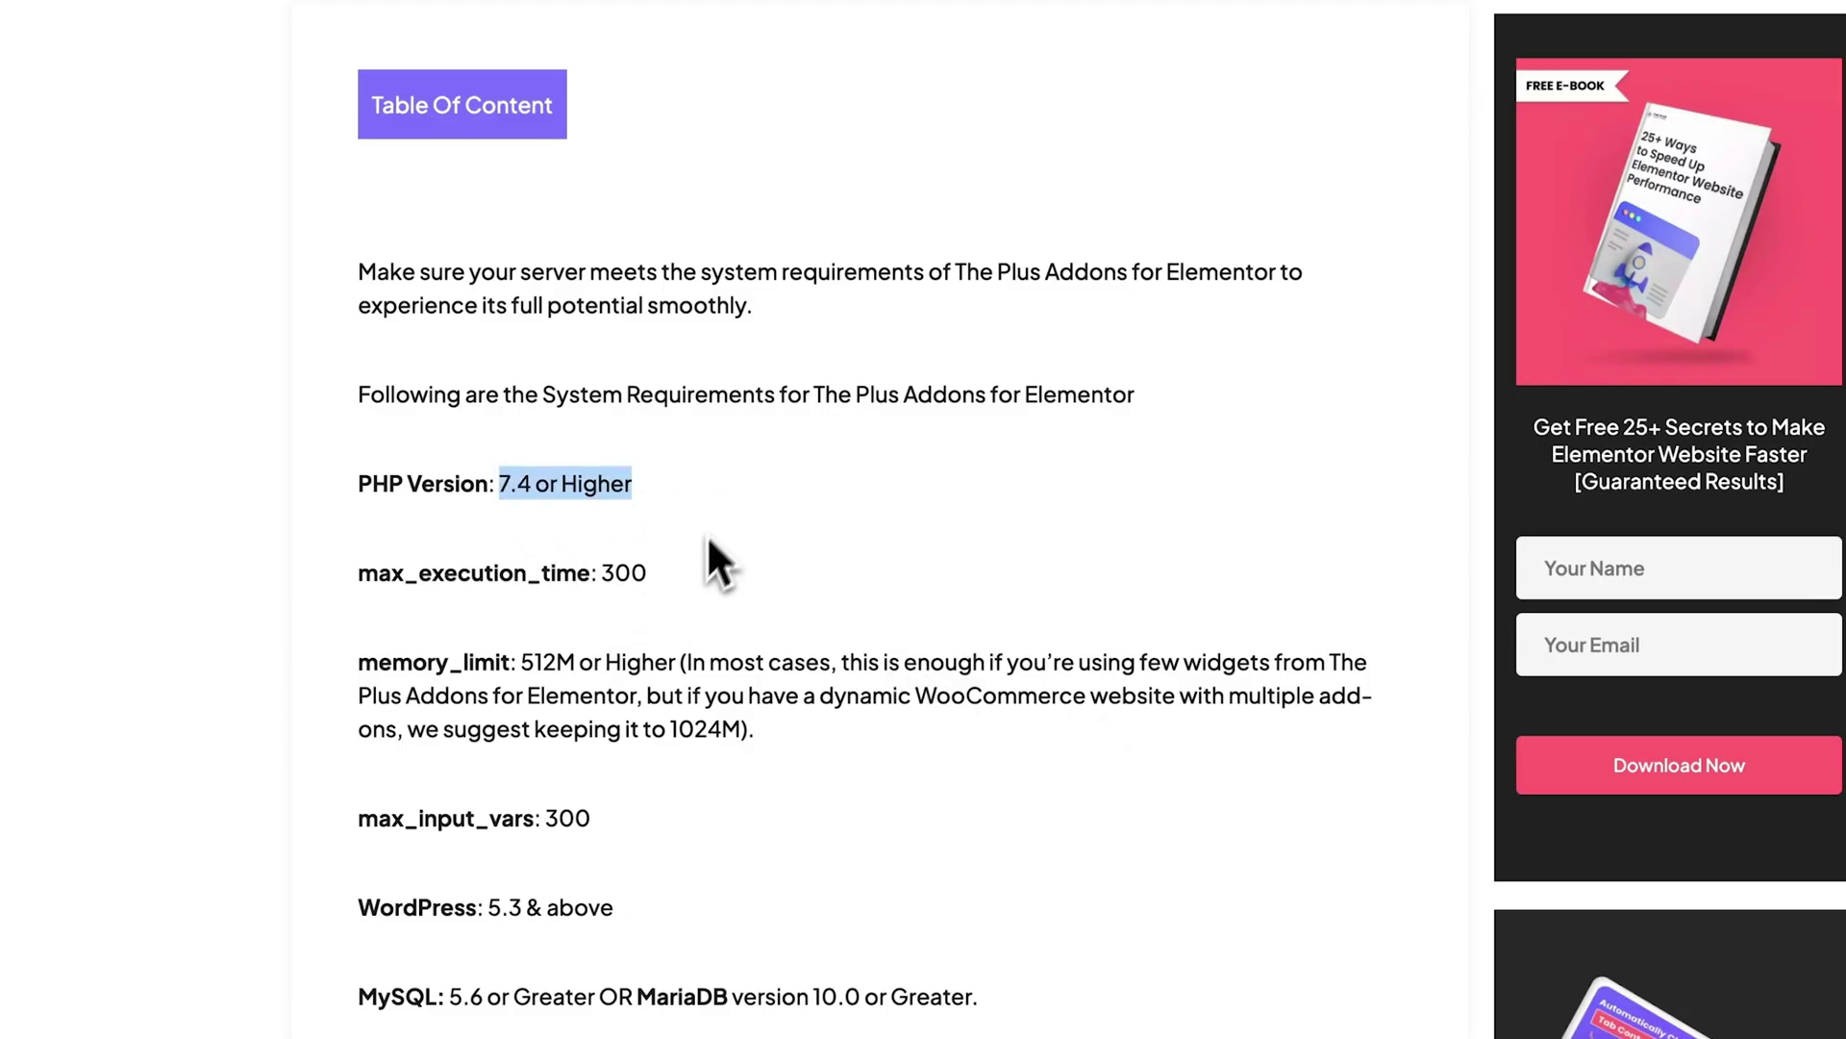
{"action": "left_click_drag", "start_coordinate": [524, 664], "coordinate": [579, 677]}
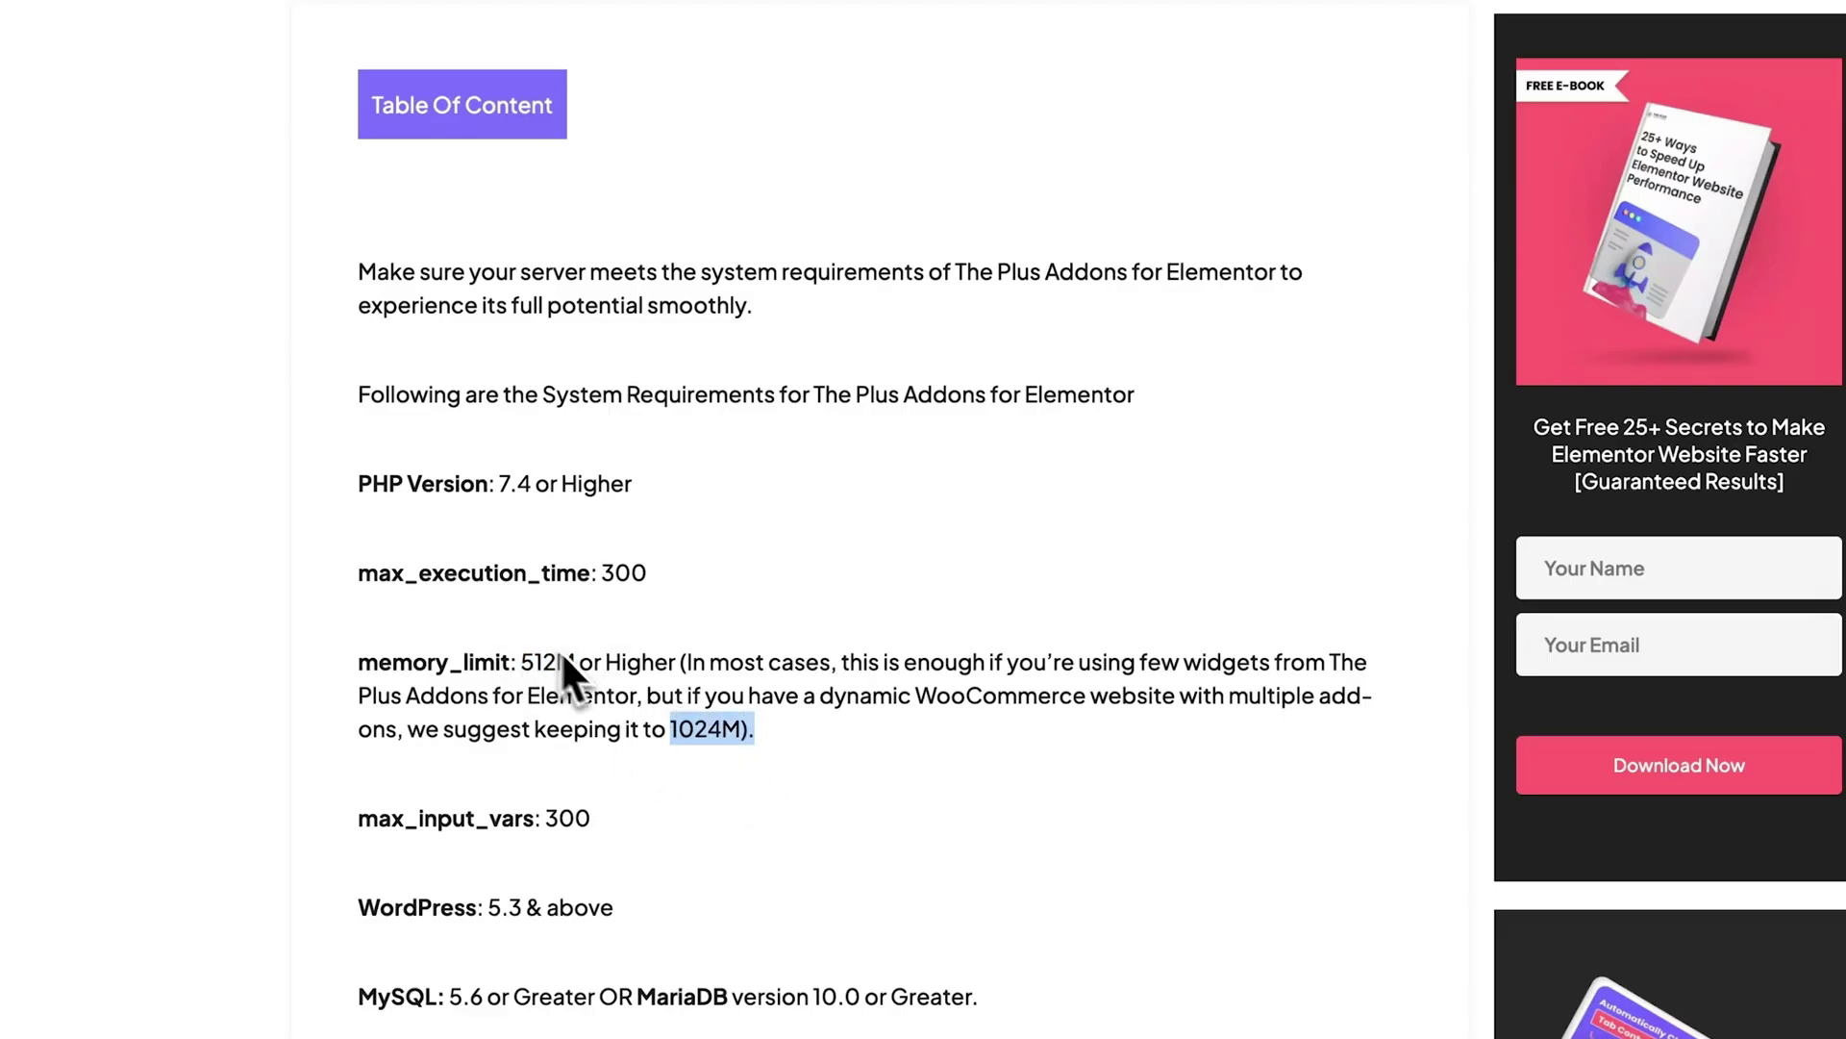
{"action": "mouse_move", "coordinate": [816, 694]}
{"action": "left_mouse_down"}
{"action": "mouse_move", "coordinate": [1110, 755]}
{"action": "mouse_move", "coordinate": [397, 735]}
{"action": "left_mouse_up"}
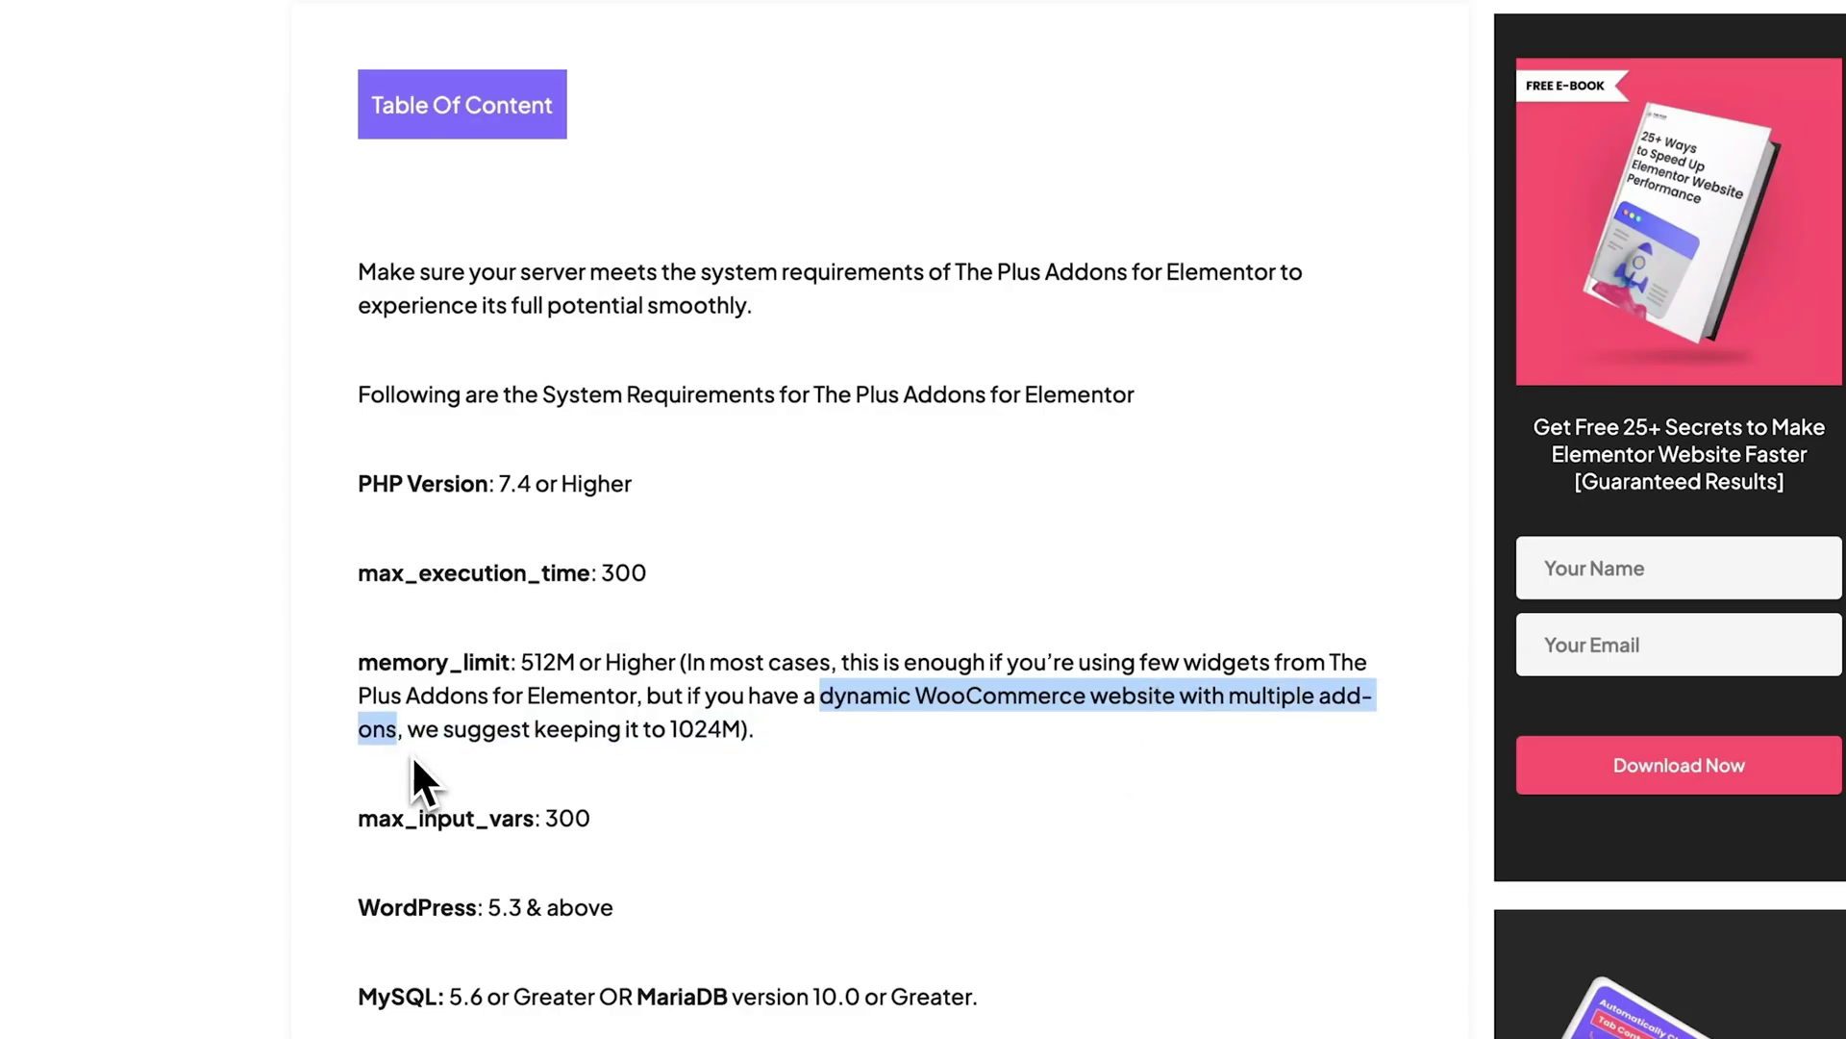
{"action": "left_click_drag", "start_coordinate": [355, 577], "coordinate": [608, 575]}
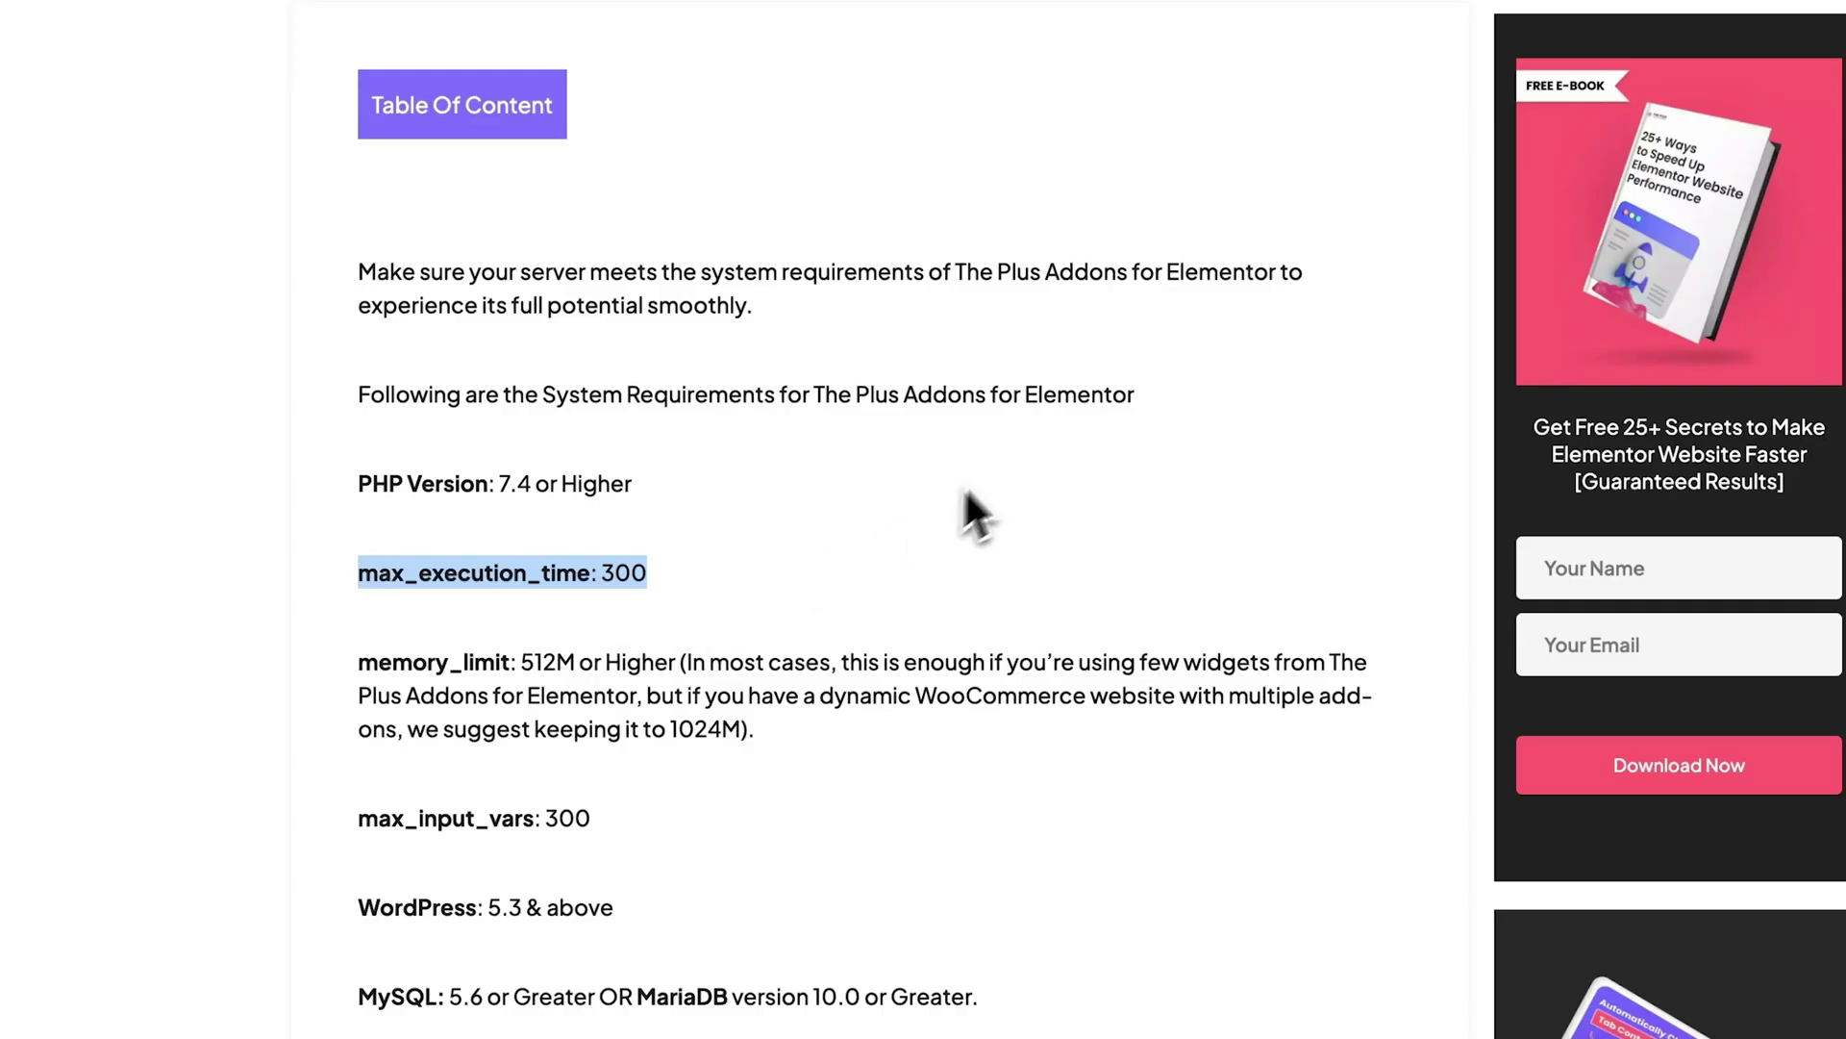
{"action": "left_click", "coordinate": [1032, 395]}
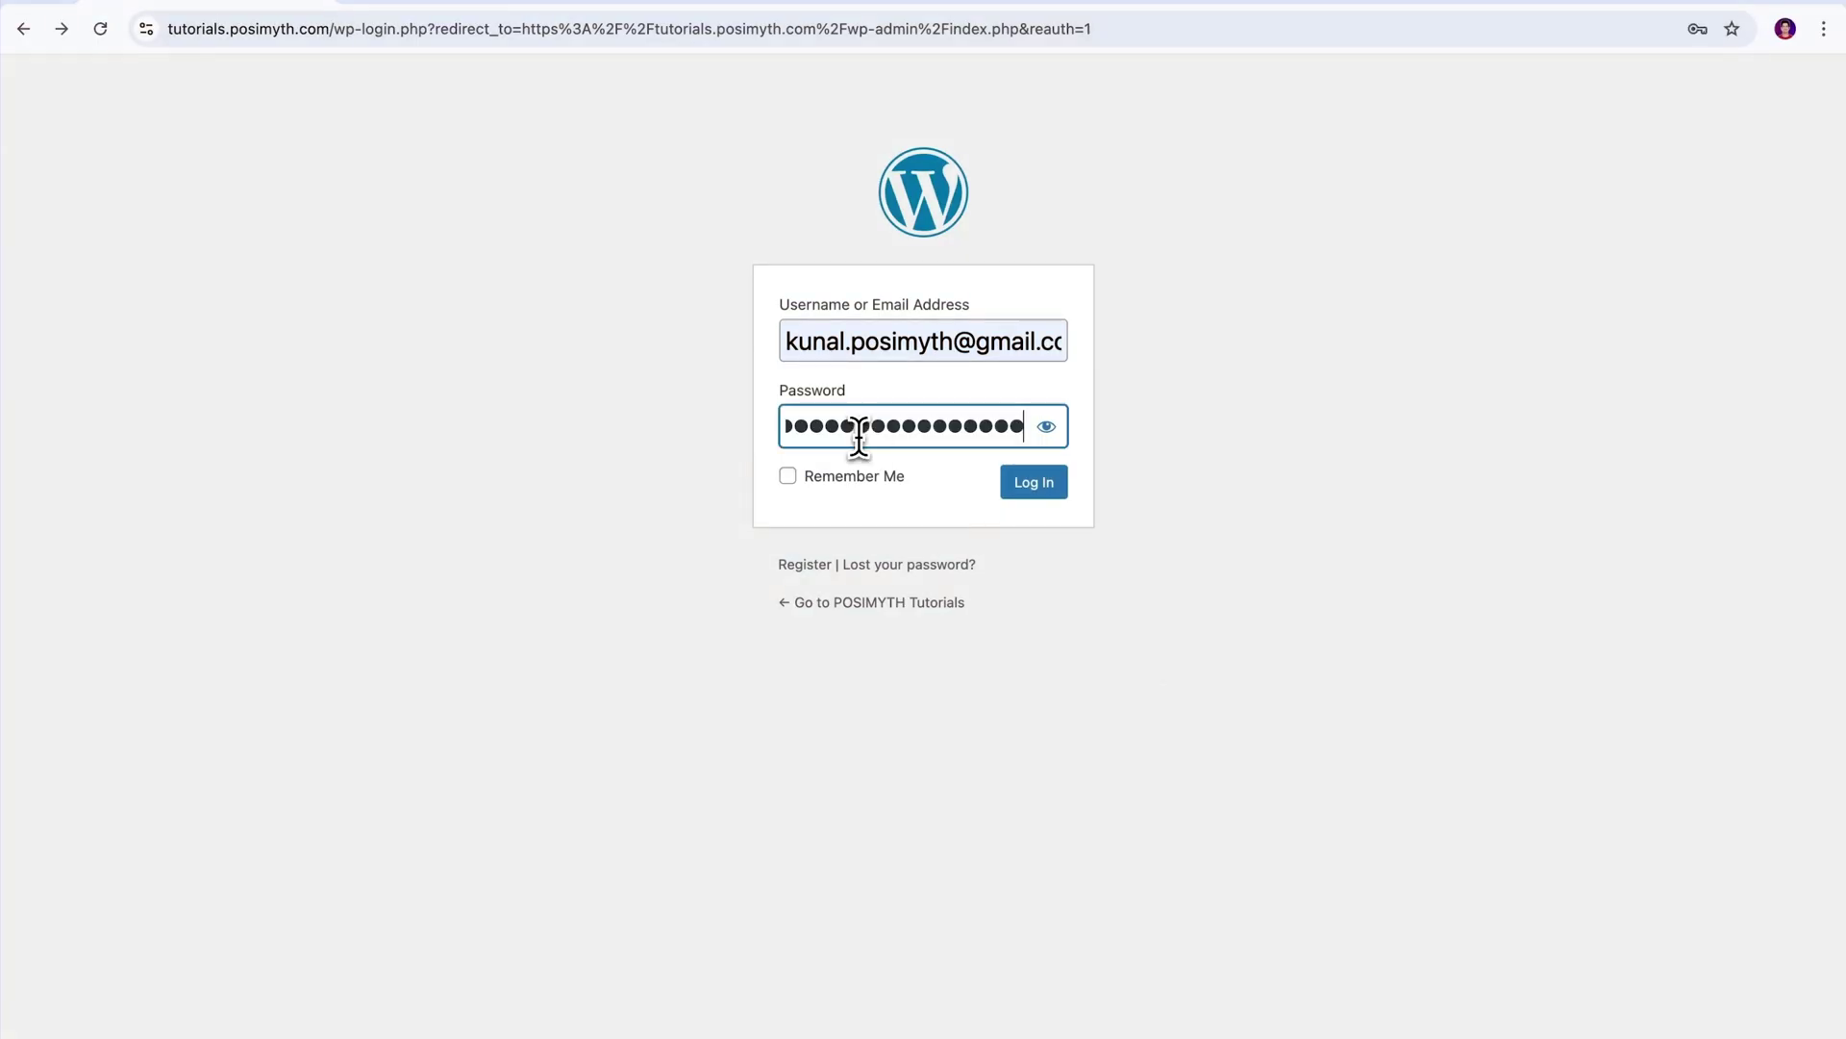
{"action": "left_click", "coordinate": [1030, 478]}
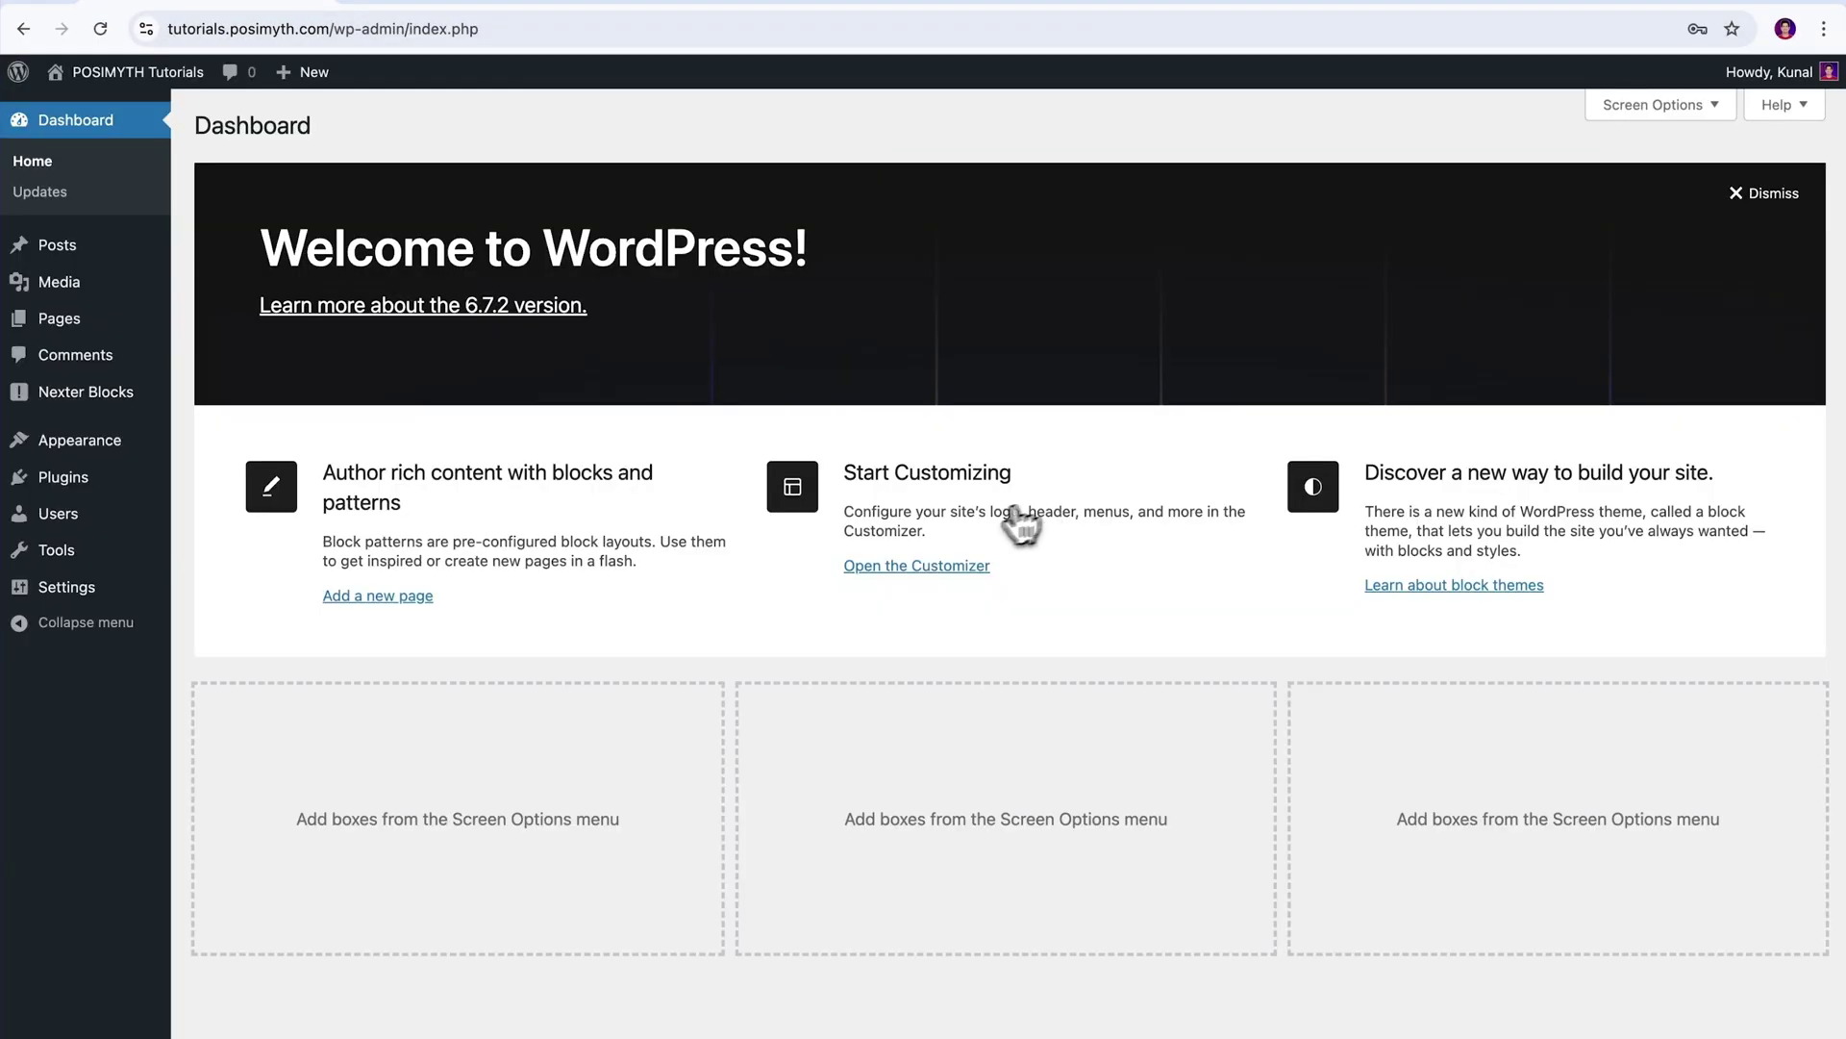
{"action": "mouse_move", "coordinate": [55, 550]}
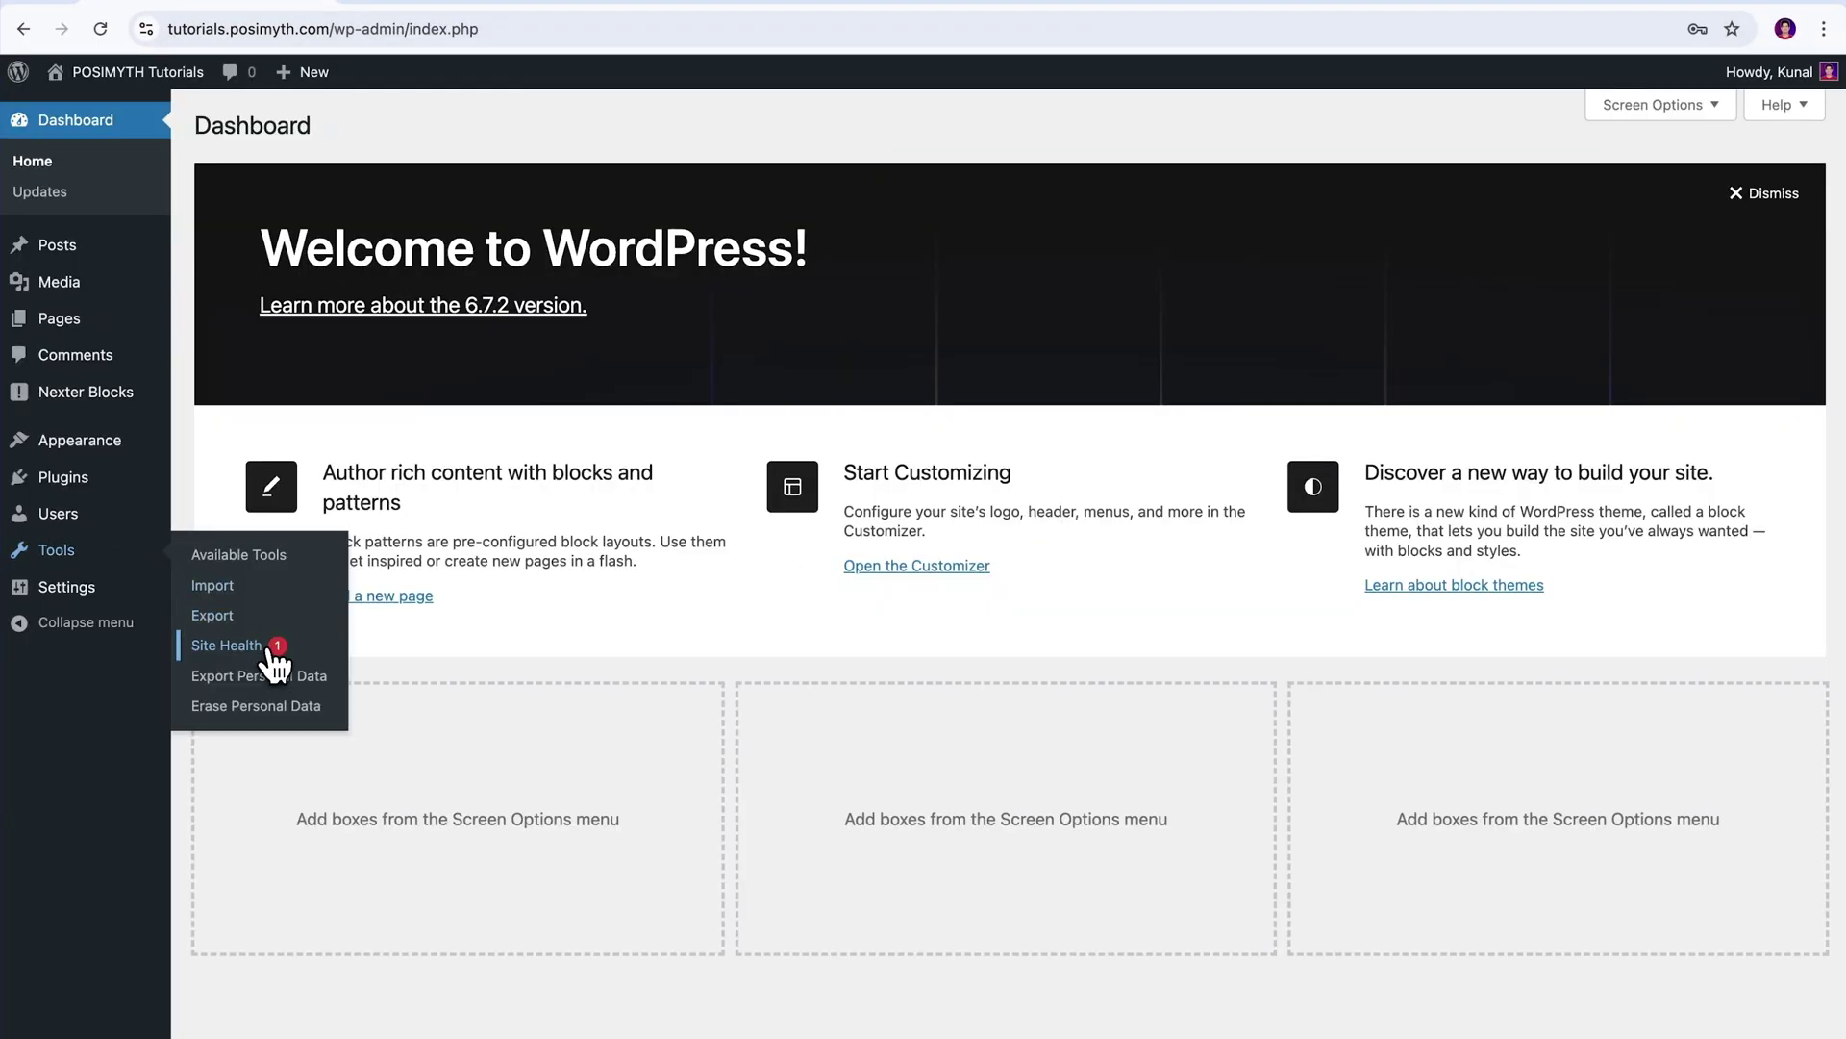
{"action": "left_click", "coordinate": [270, 652]}
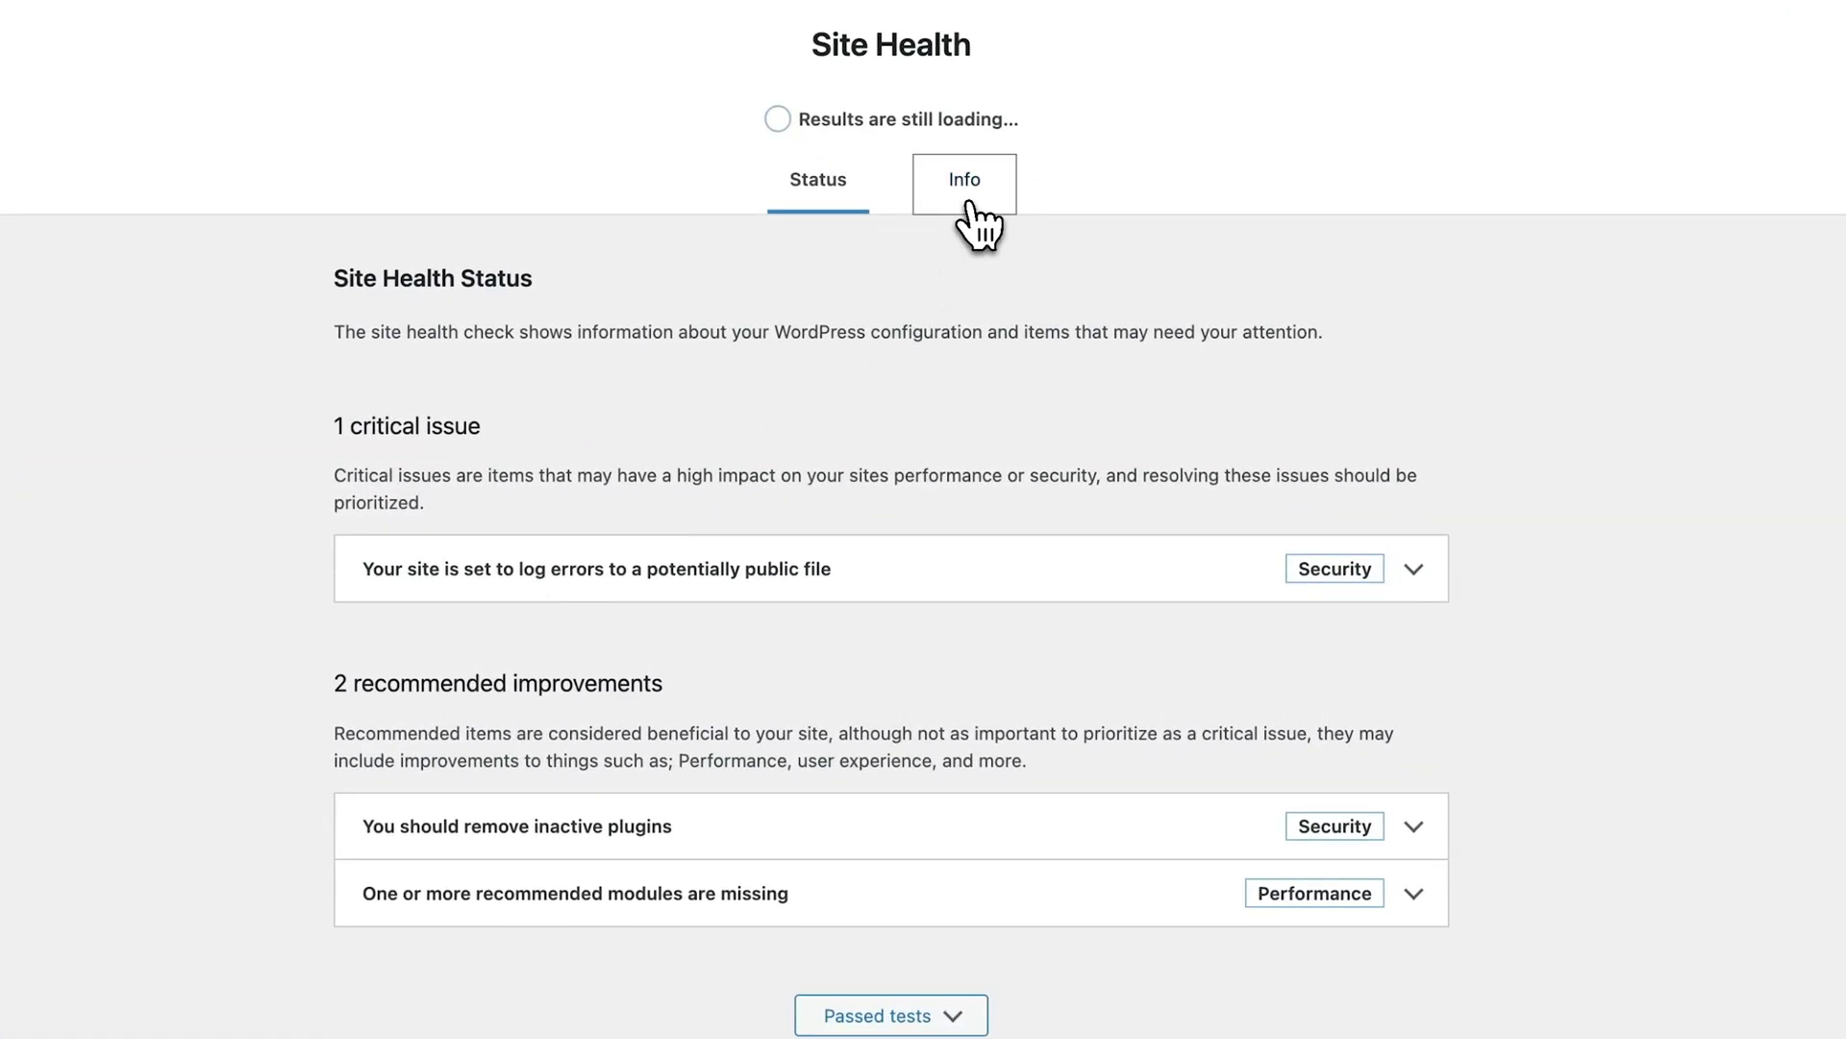
{"action": "left_click", "coordinate": [964, 183]}
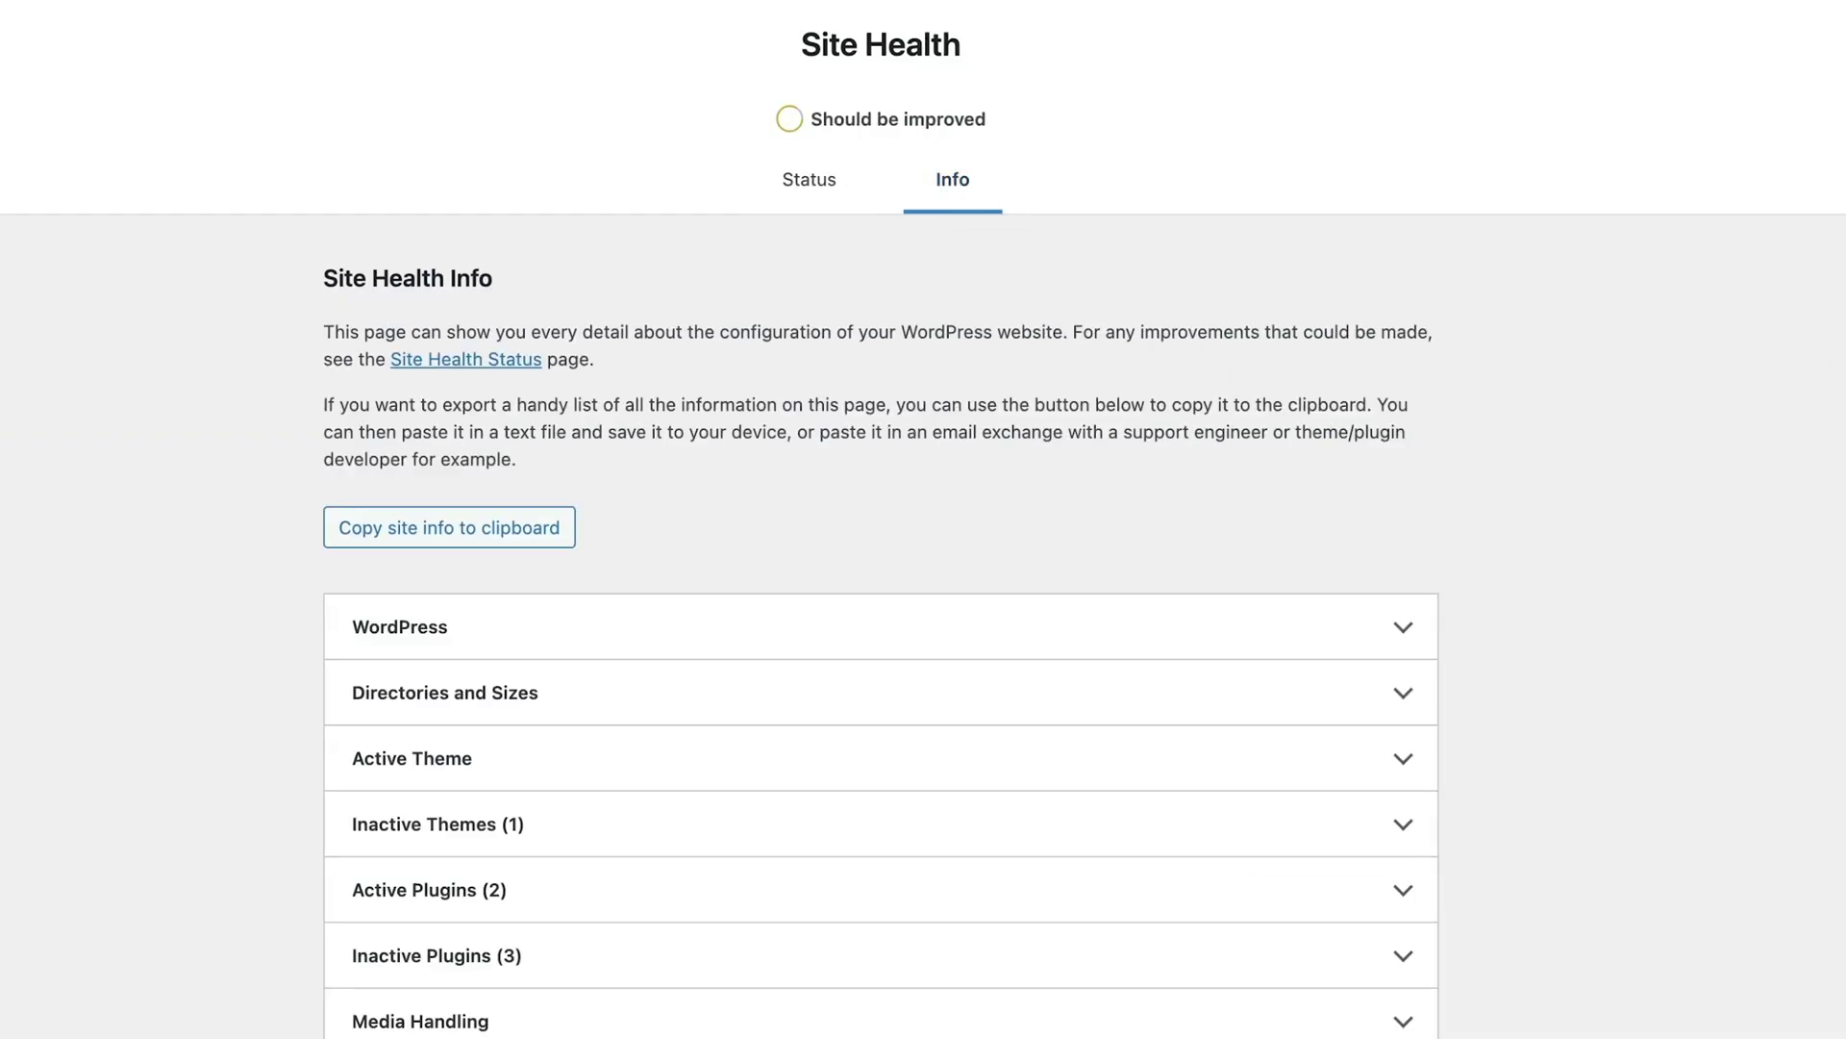
{"action": "scroll", "coordinate": [923, 519], "scroll_direction": "down", "scroll_amount": 2}
{"action": "left_click", "coordinate": [1415, 985]}
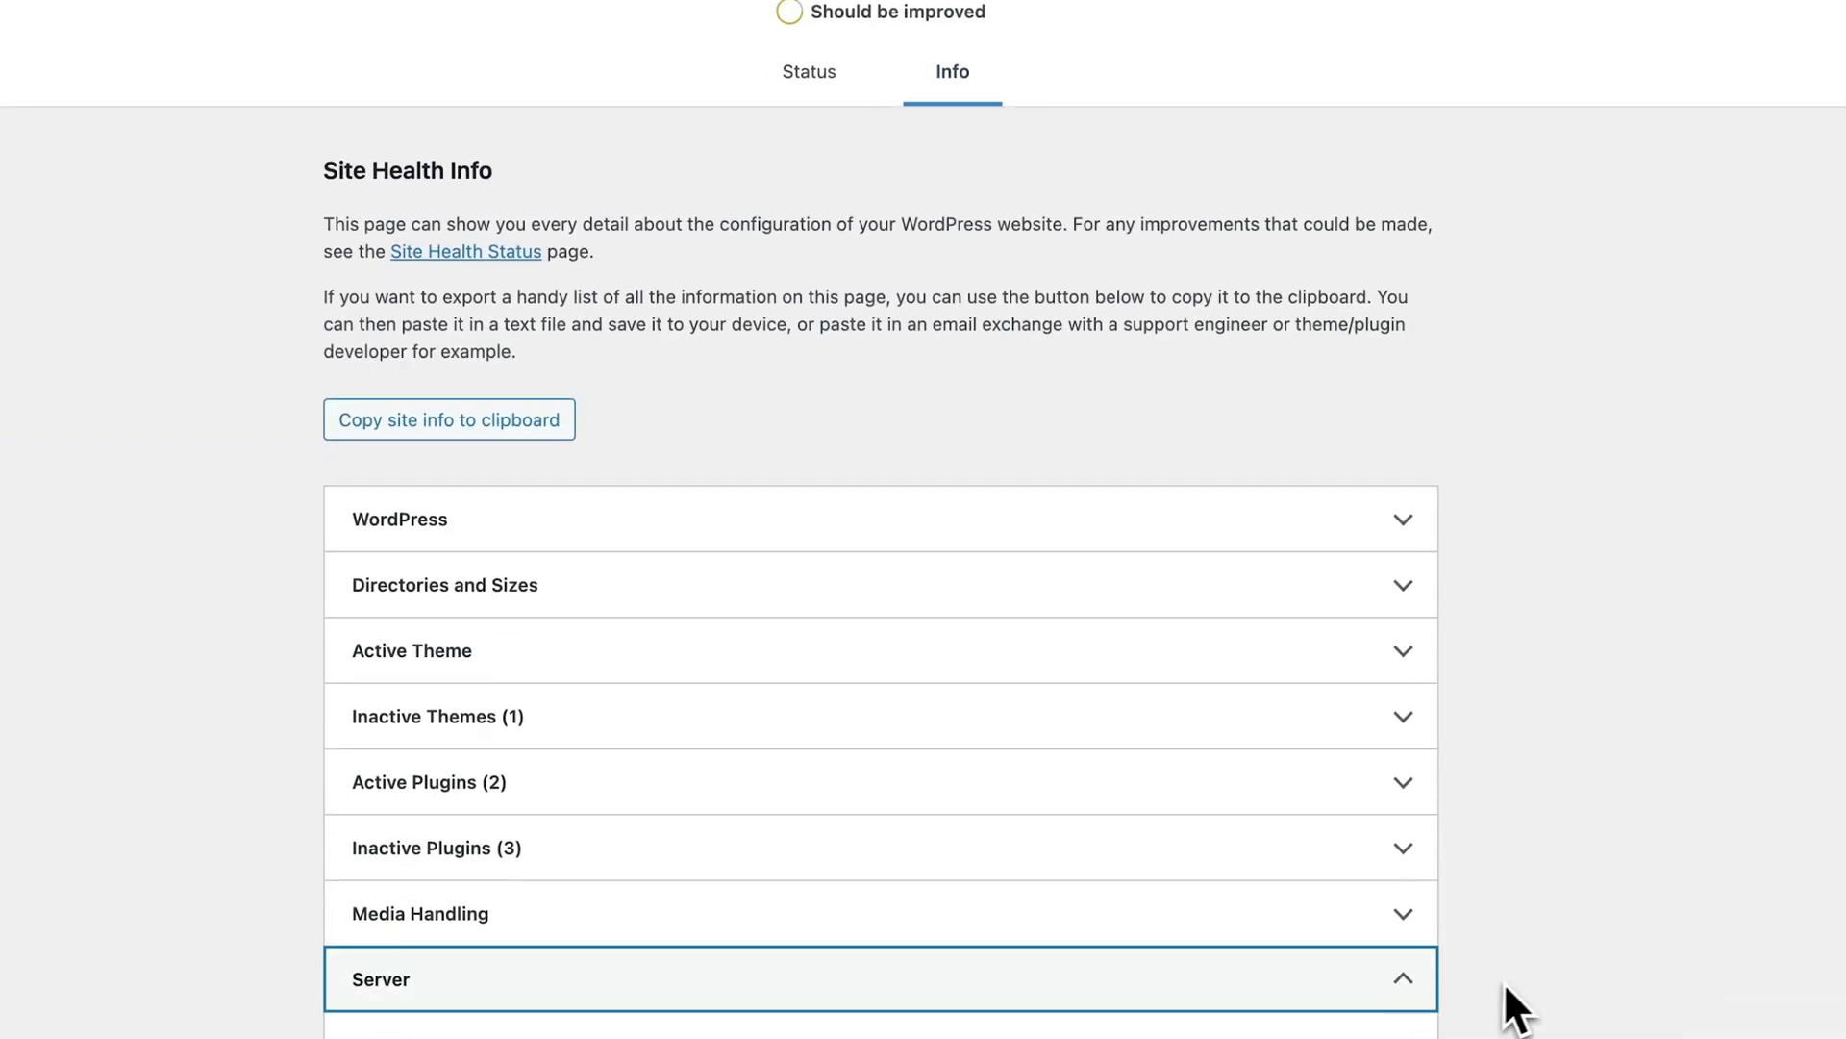
{"action": "scroll", "coordinate": [1509, 979], "scroll_direction": "down", "scroll_amount": 8}
{"action": "scroll", "coordinate": [1518, 977], "scroll_direction": "down", "scroll_amount": 2}
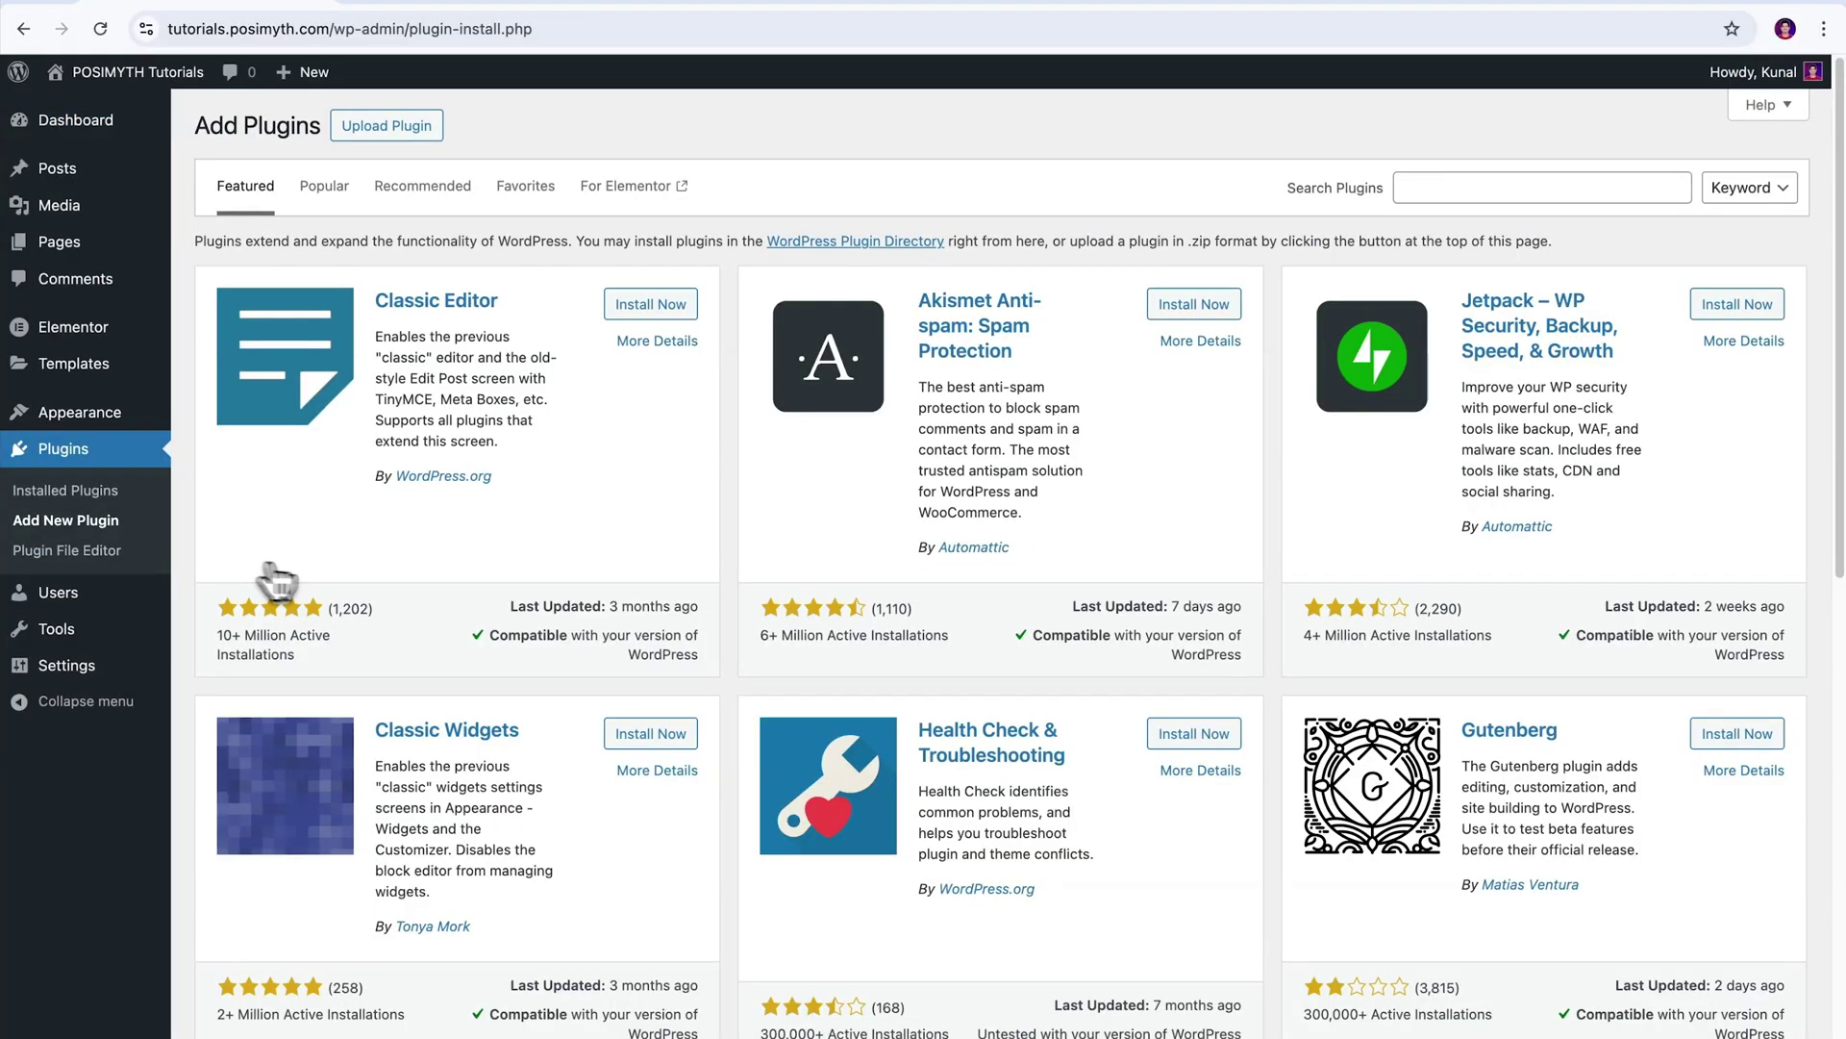
Search 'The plus addons for elementor', then install and activate POSIMYTH's plugin
{"action": "left_click", "coordinate": [1417, 188]}
{"action": "type", "text": "The plus addons for"}
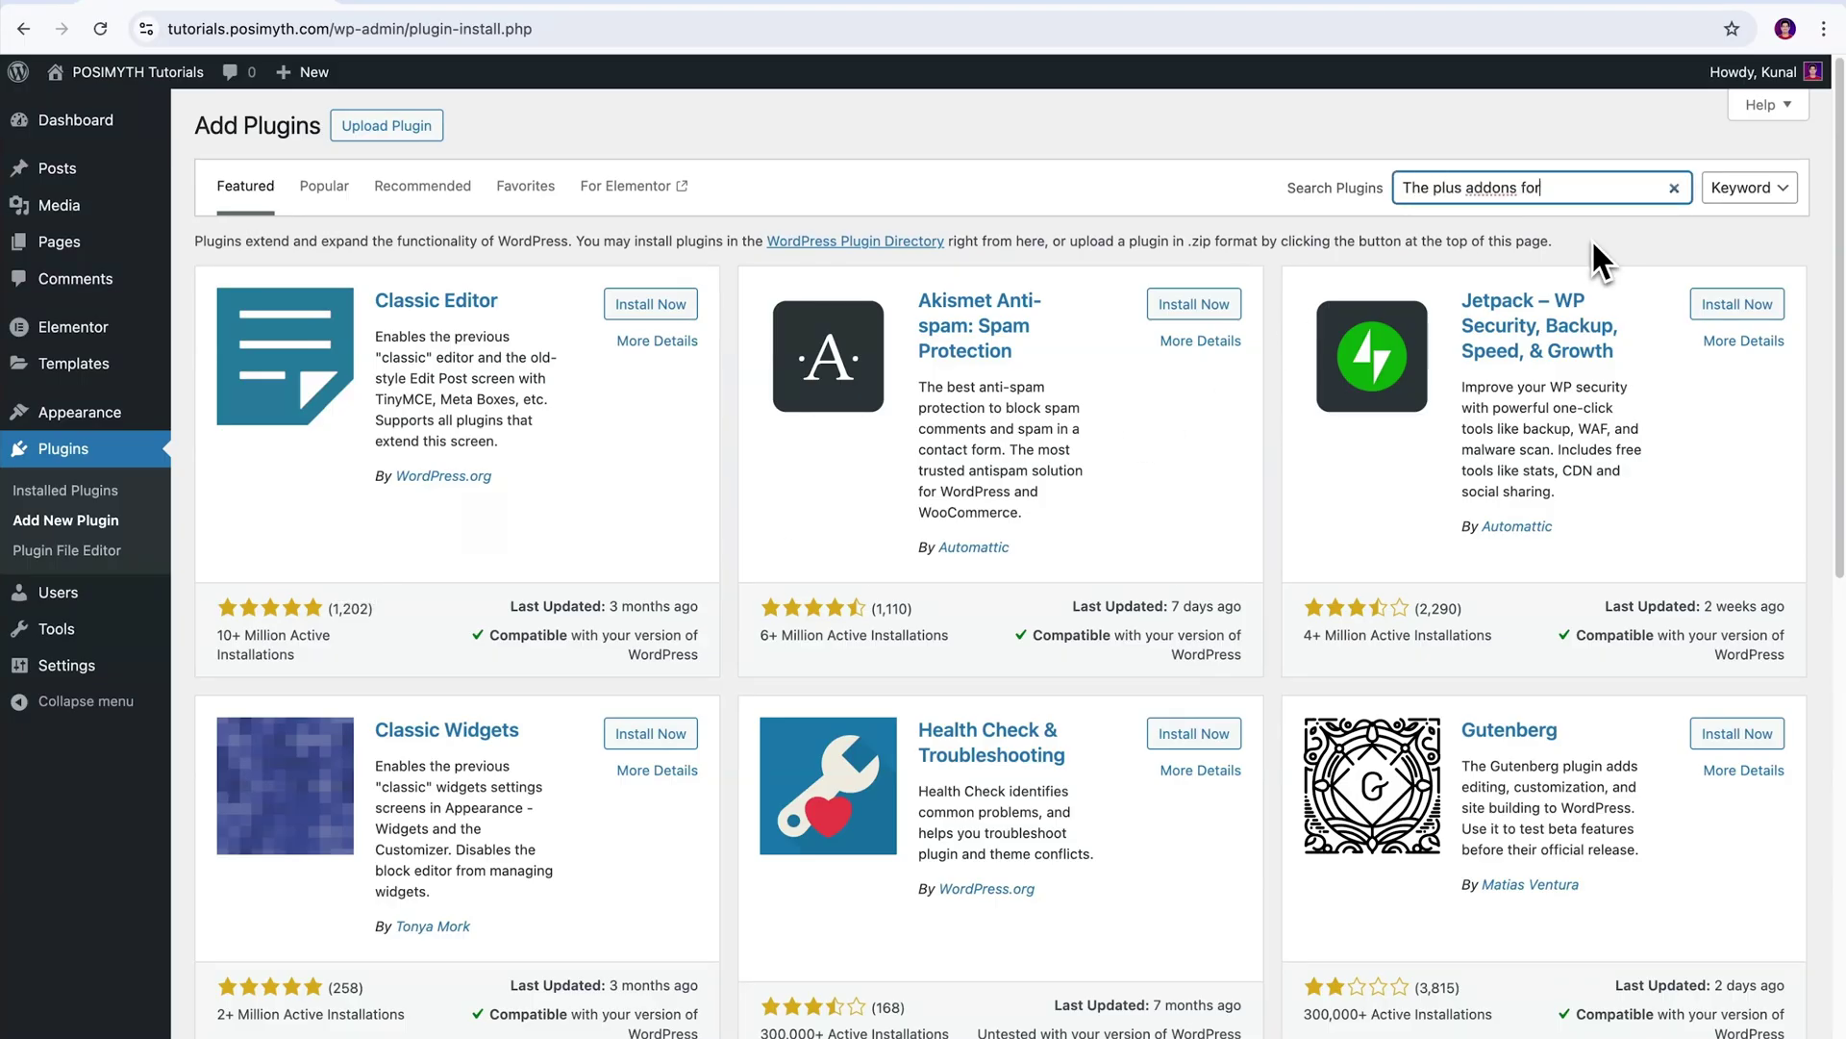
{"action": "type", "text": " elementor"}
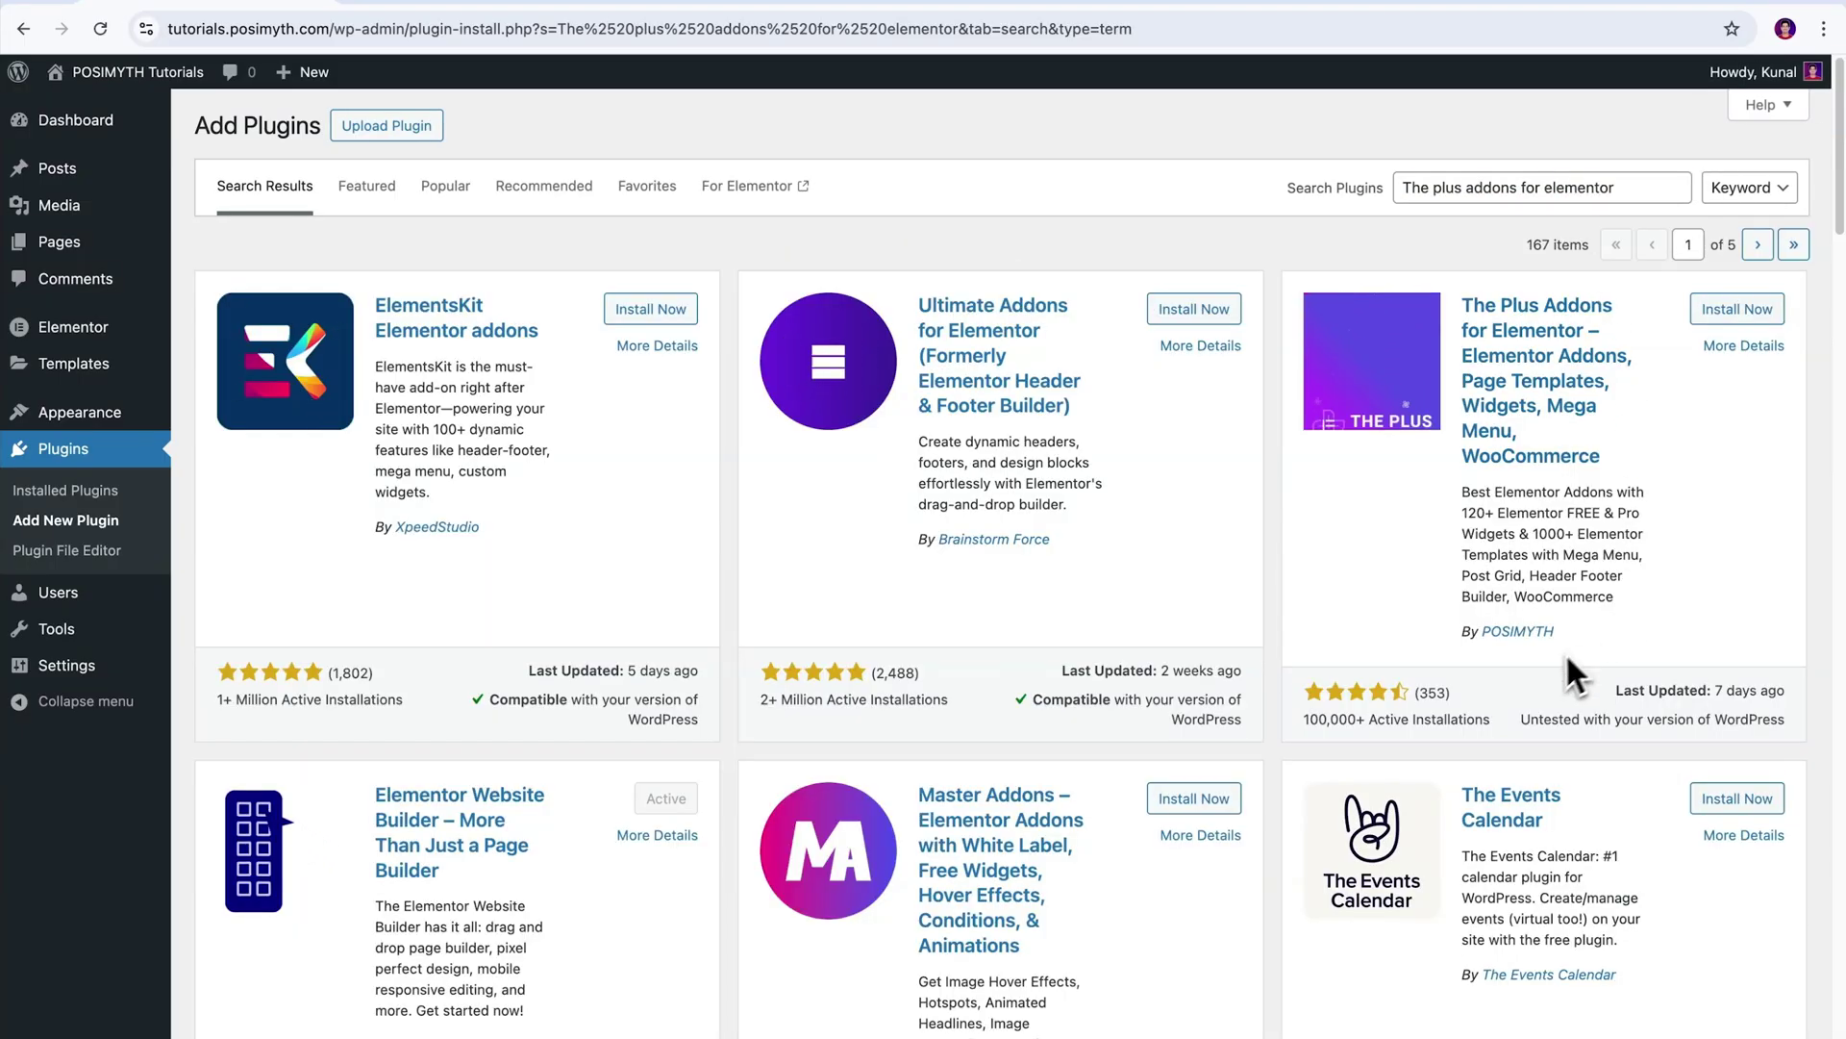
{"action": "left_click_drag", "start_coordinate": [1481, 632], "coordinate": [1556, 634]}
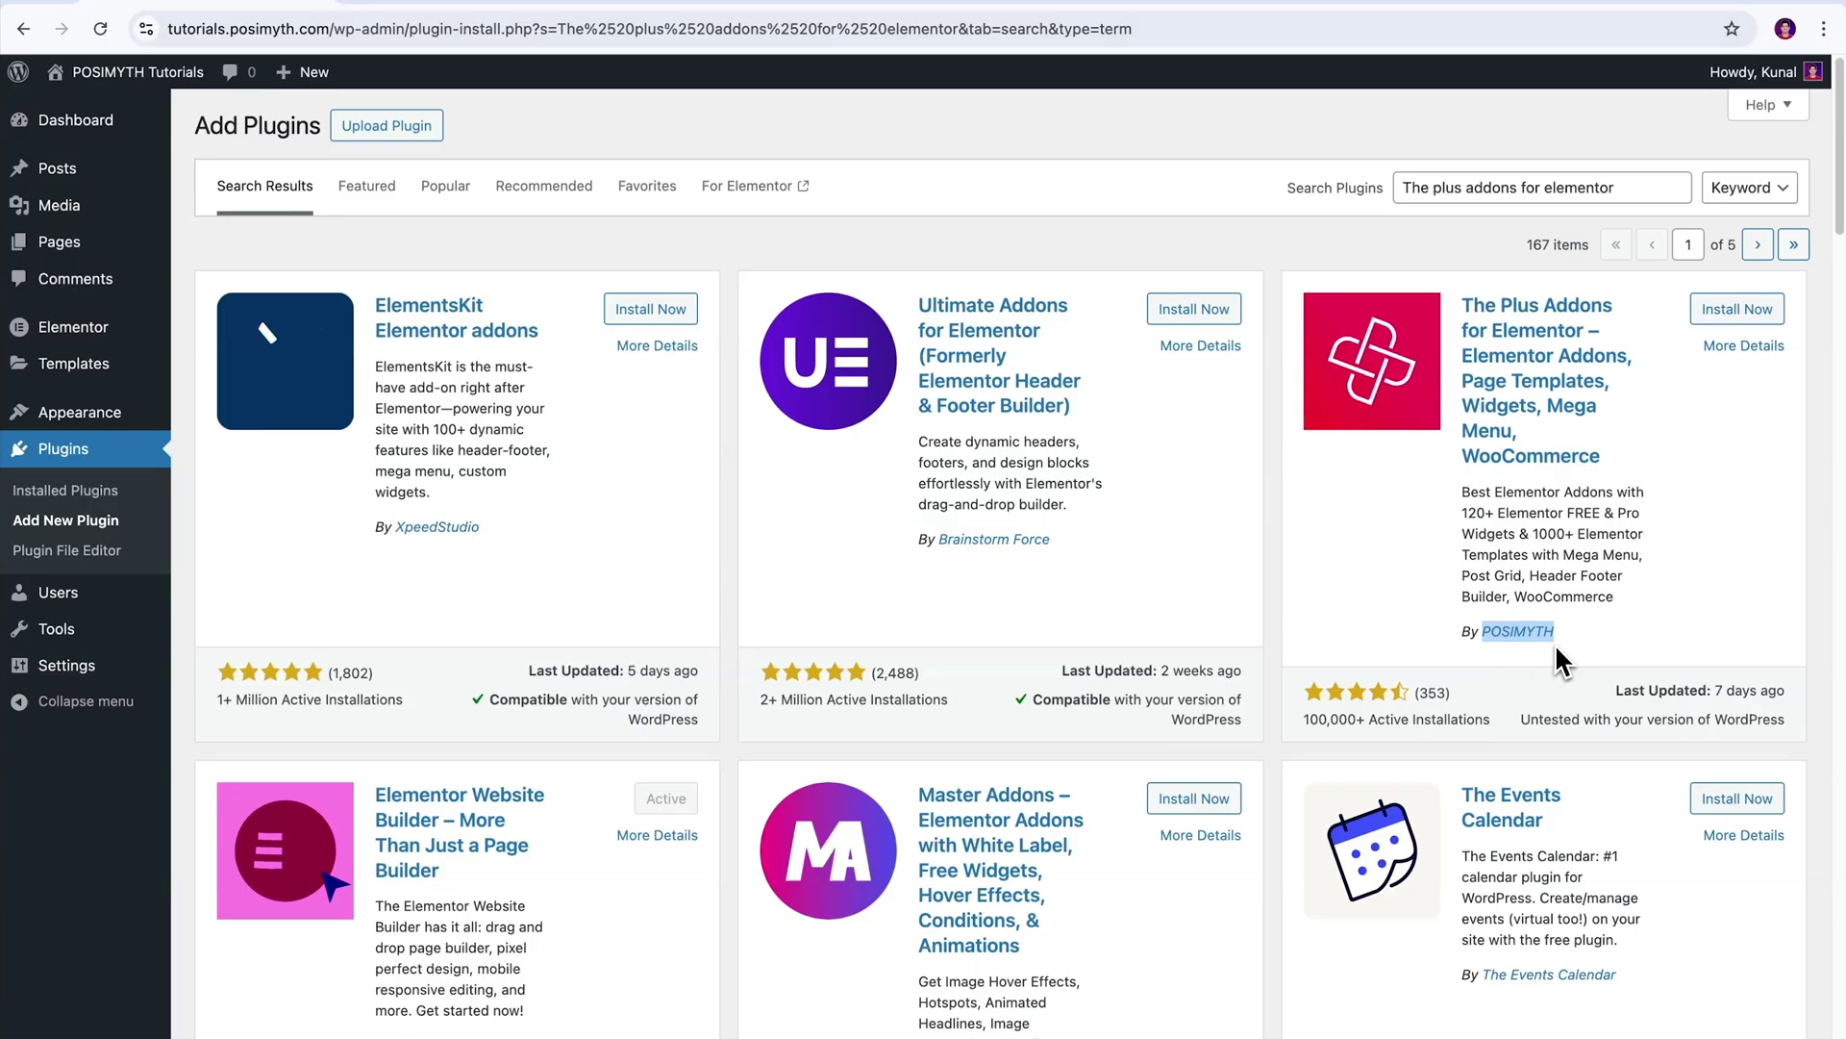
{"action": "left_click", "coordinate": [1743, 311]}
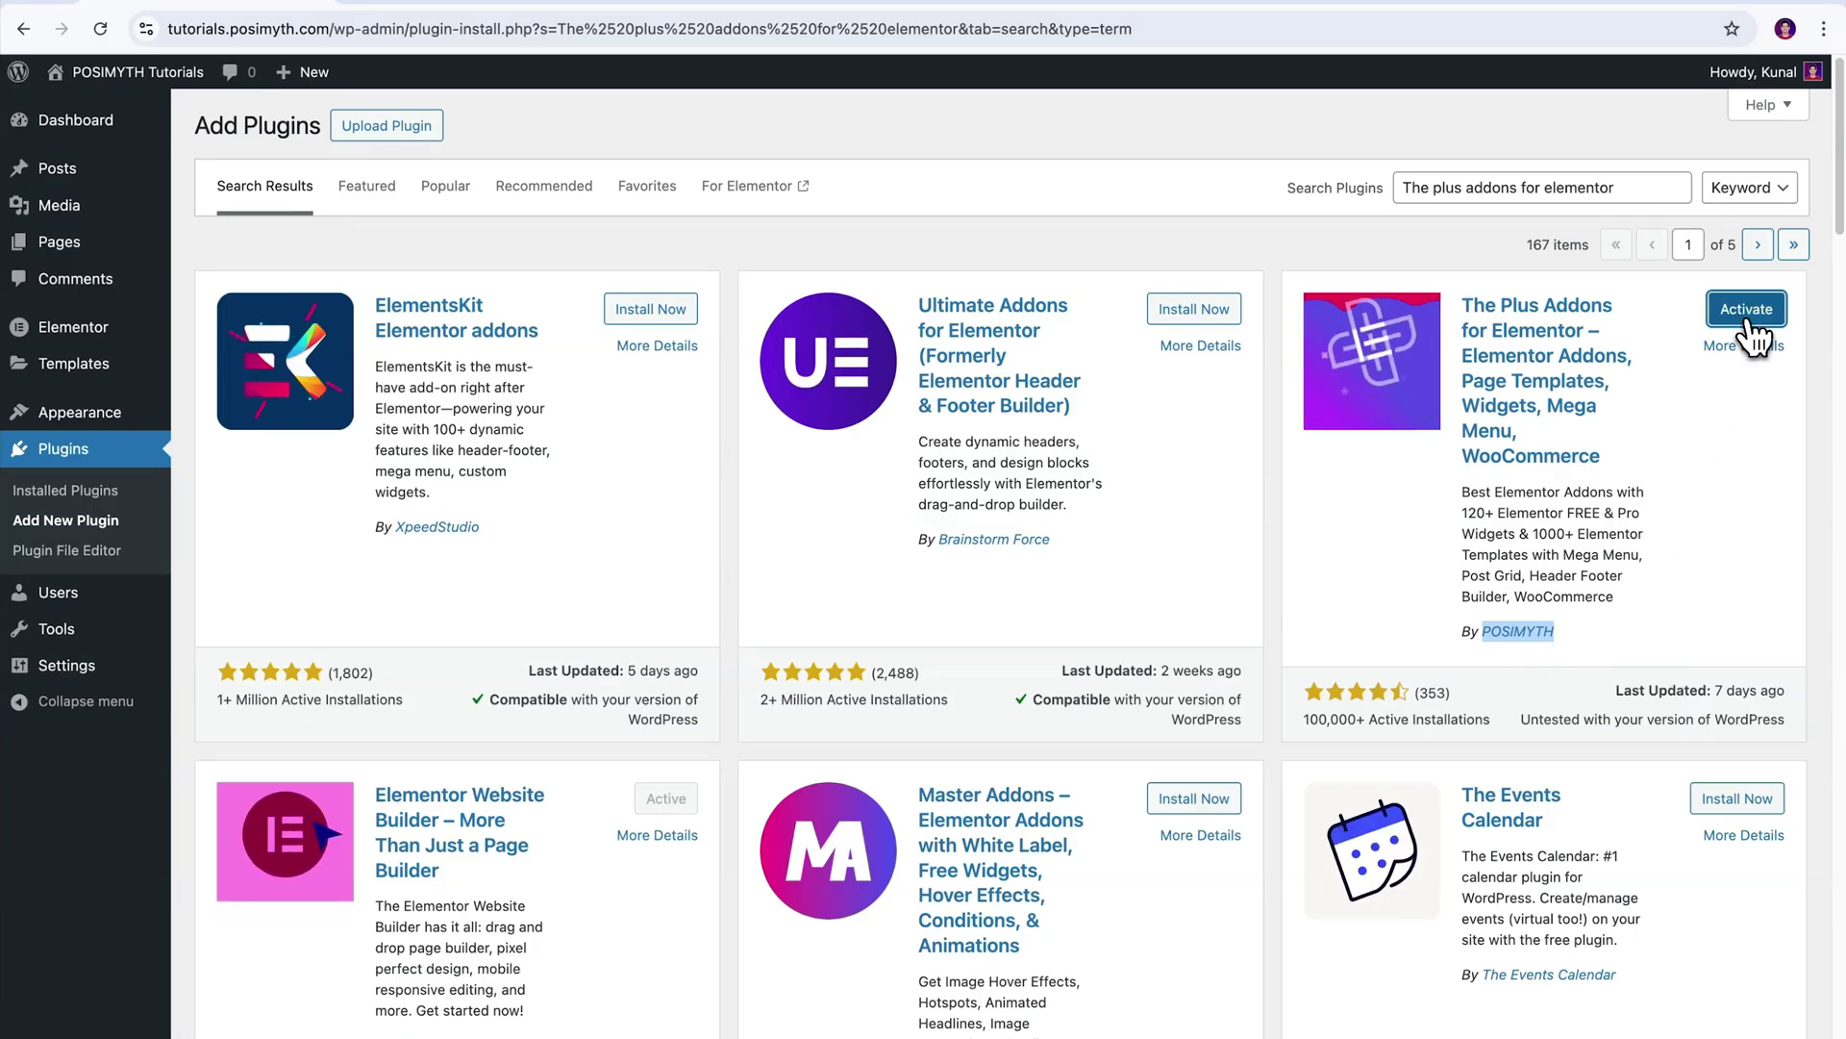
{"action": "left_click", "coordinate": [1748, 312]}
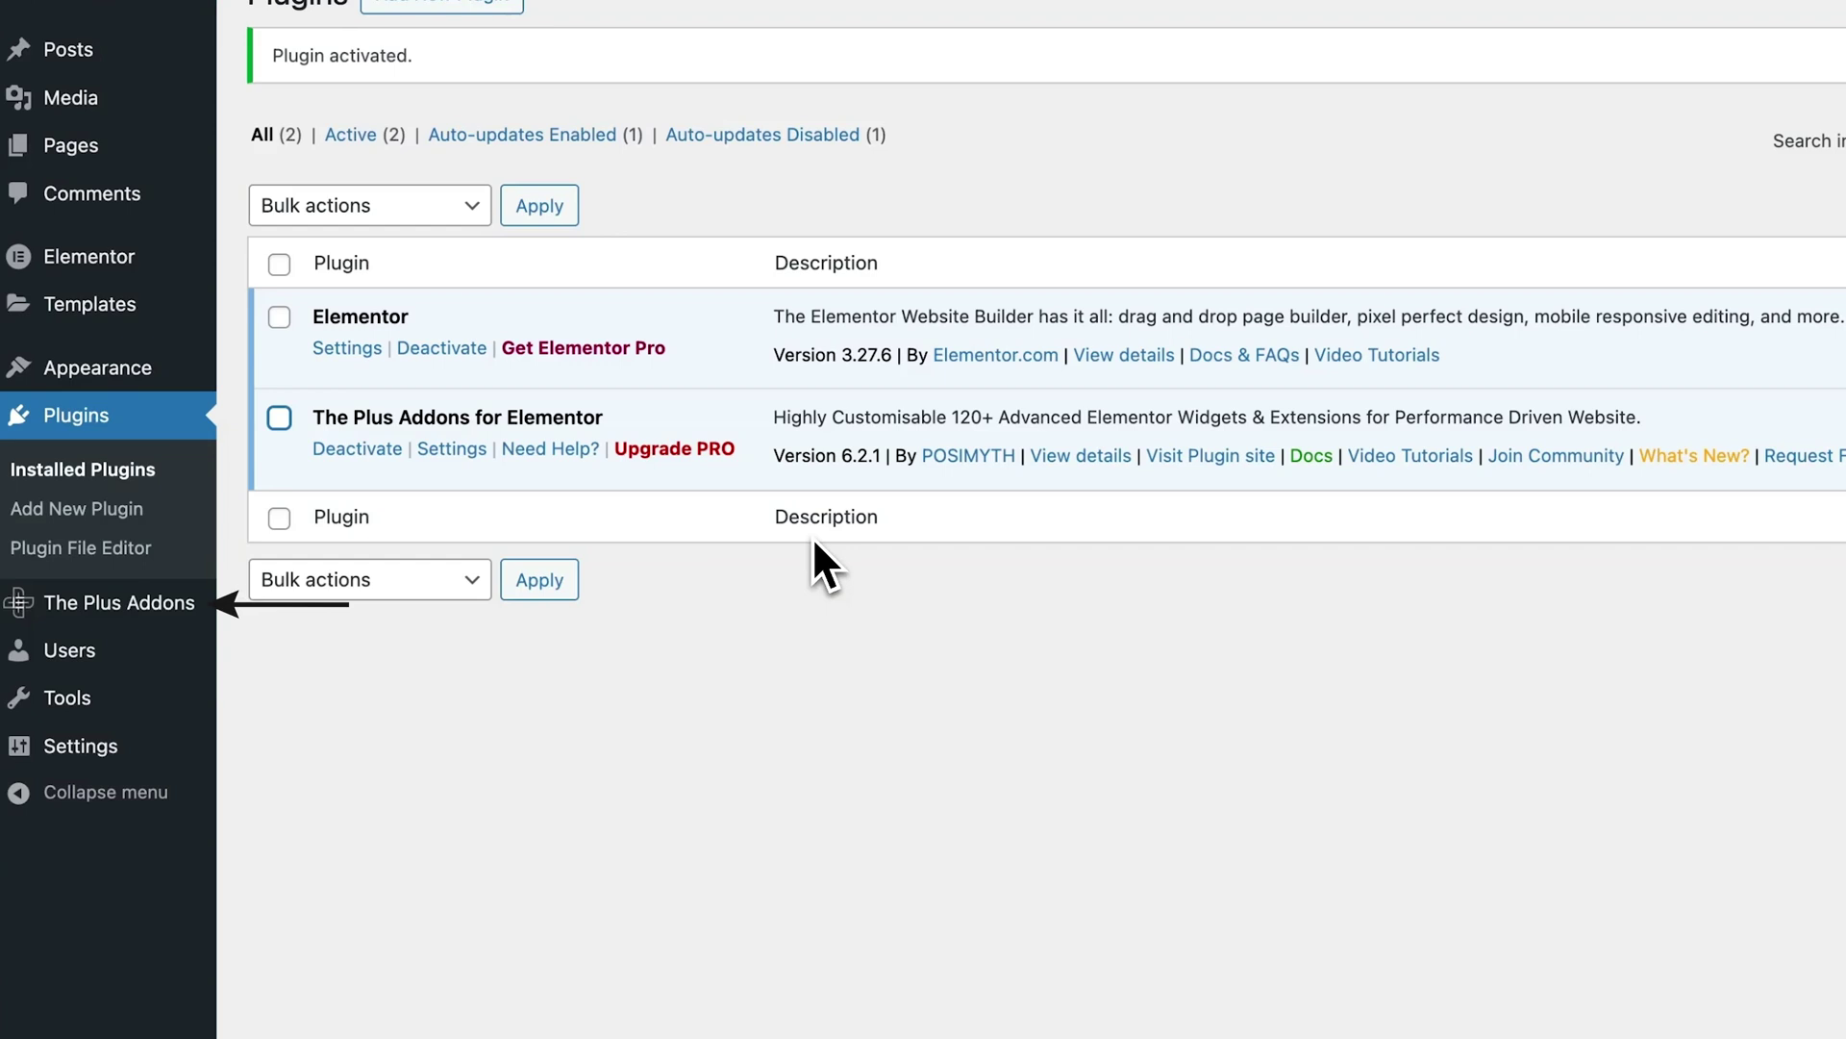
{"action": "mouse_move", "coordinate": [118, 603]}
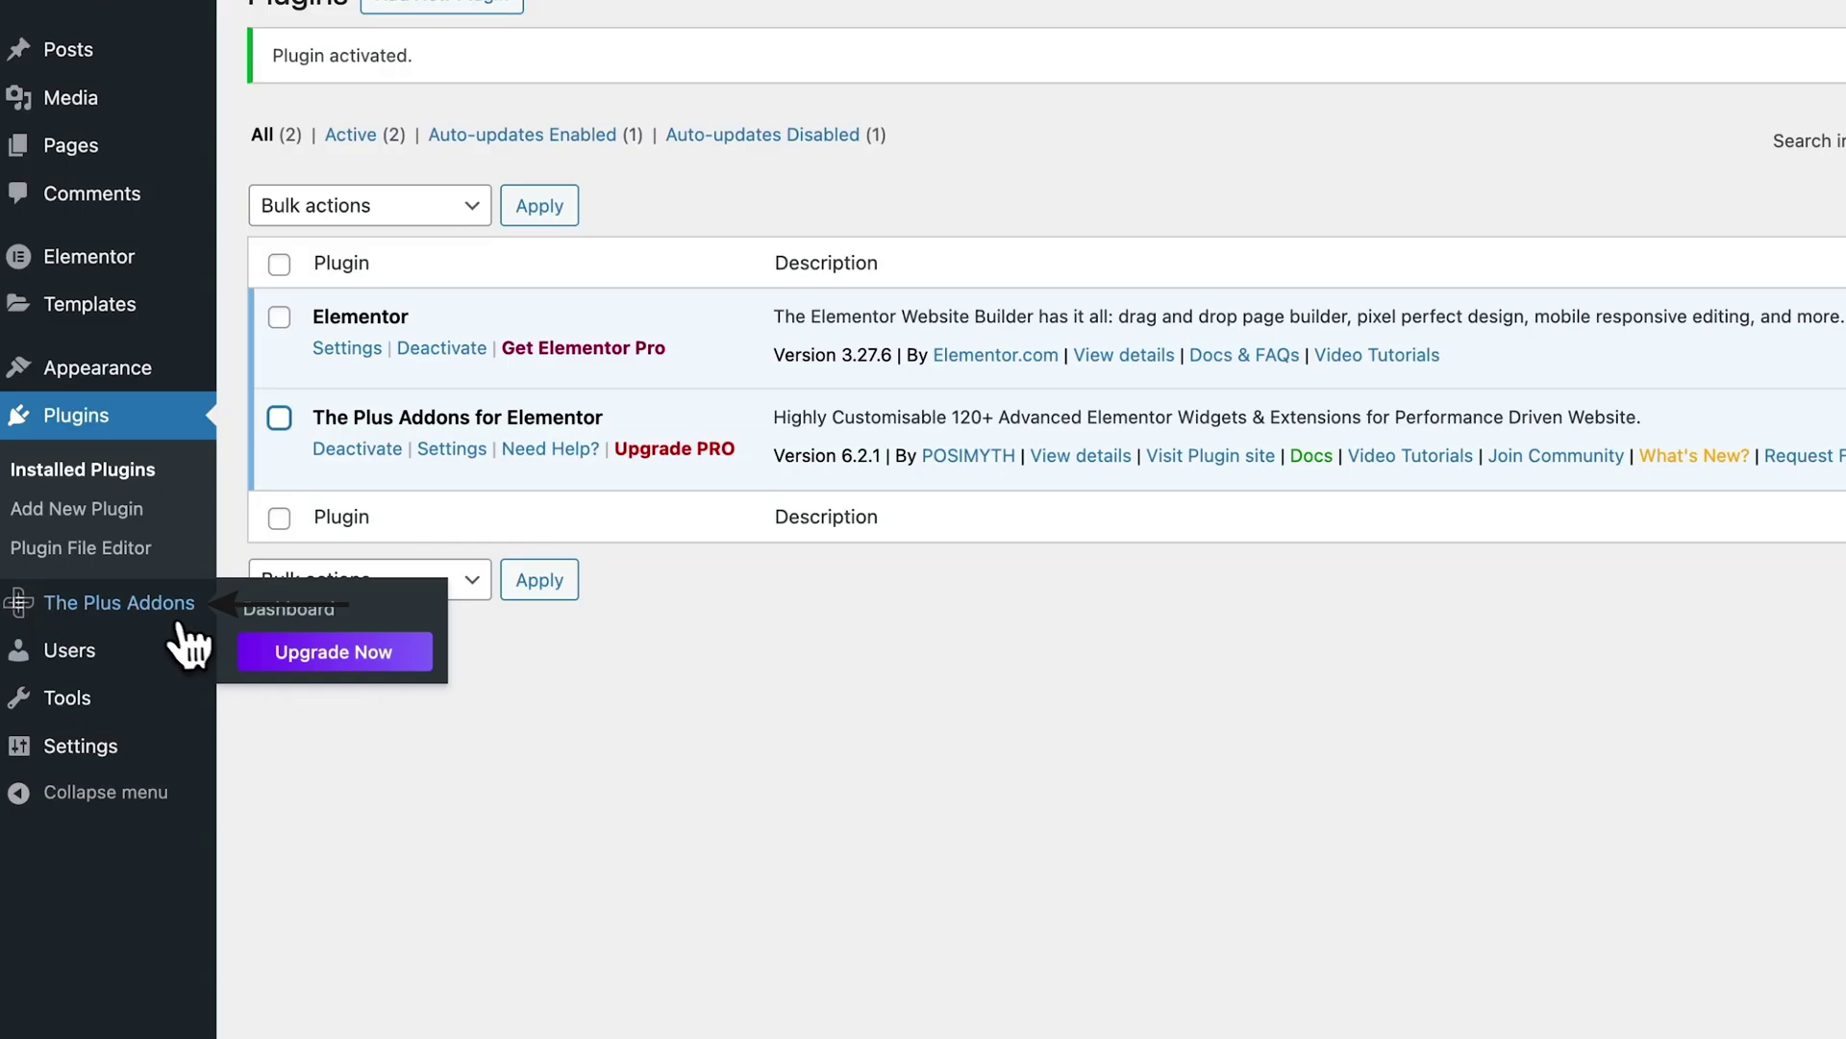
Open The Plus Addons widget management list and look through it
{"action": "left_click", "coordinate": [163, 616]}
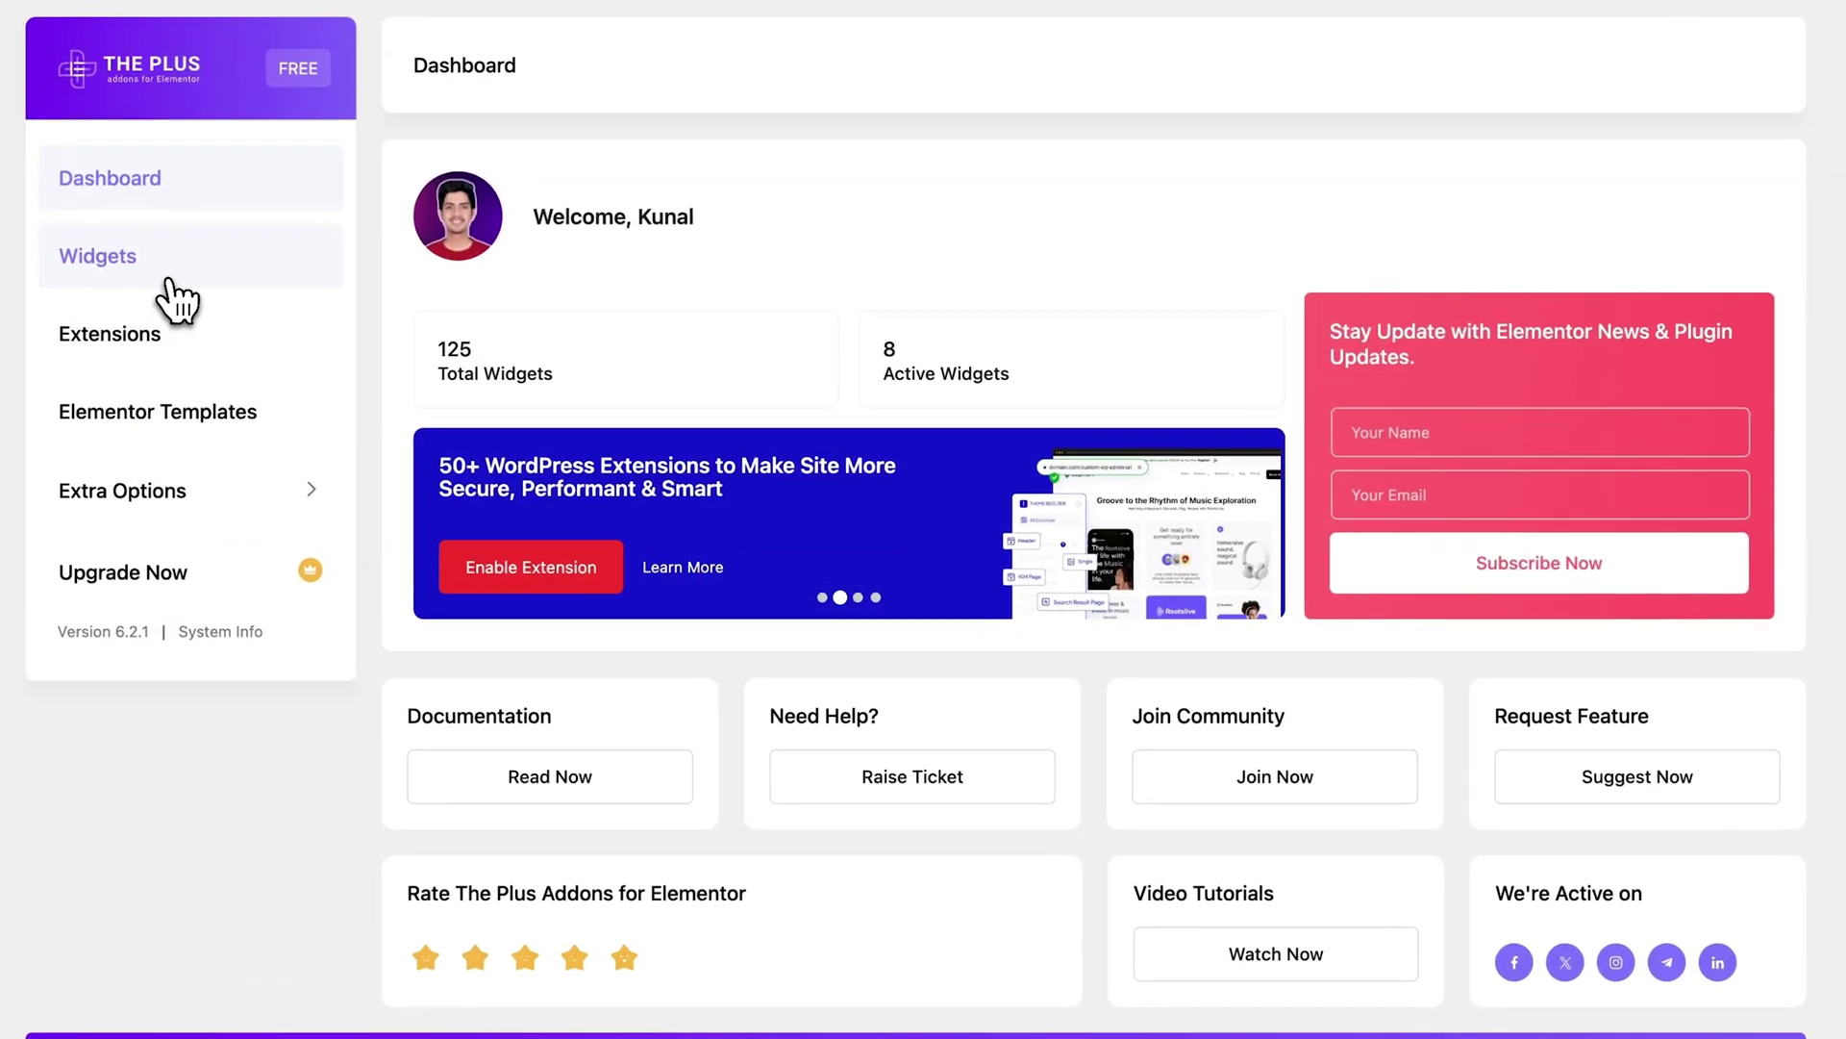
{"action": "left_click", "coordinate": [375, 325]}
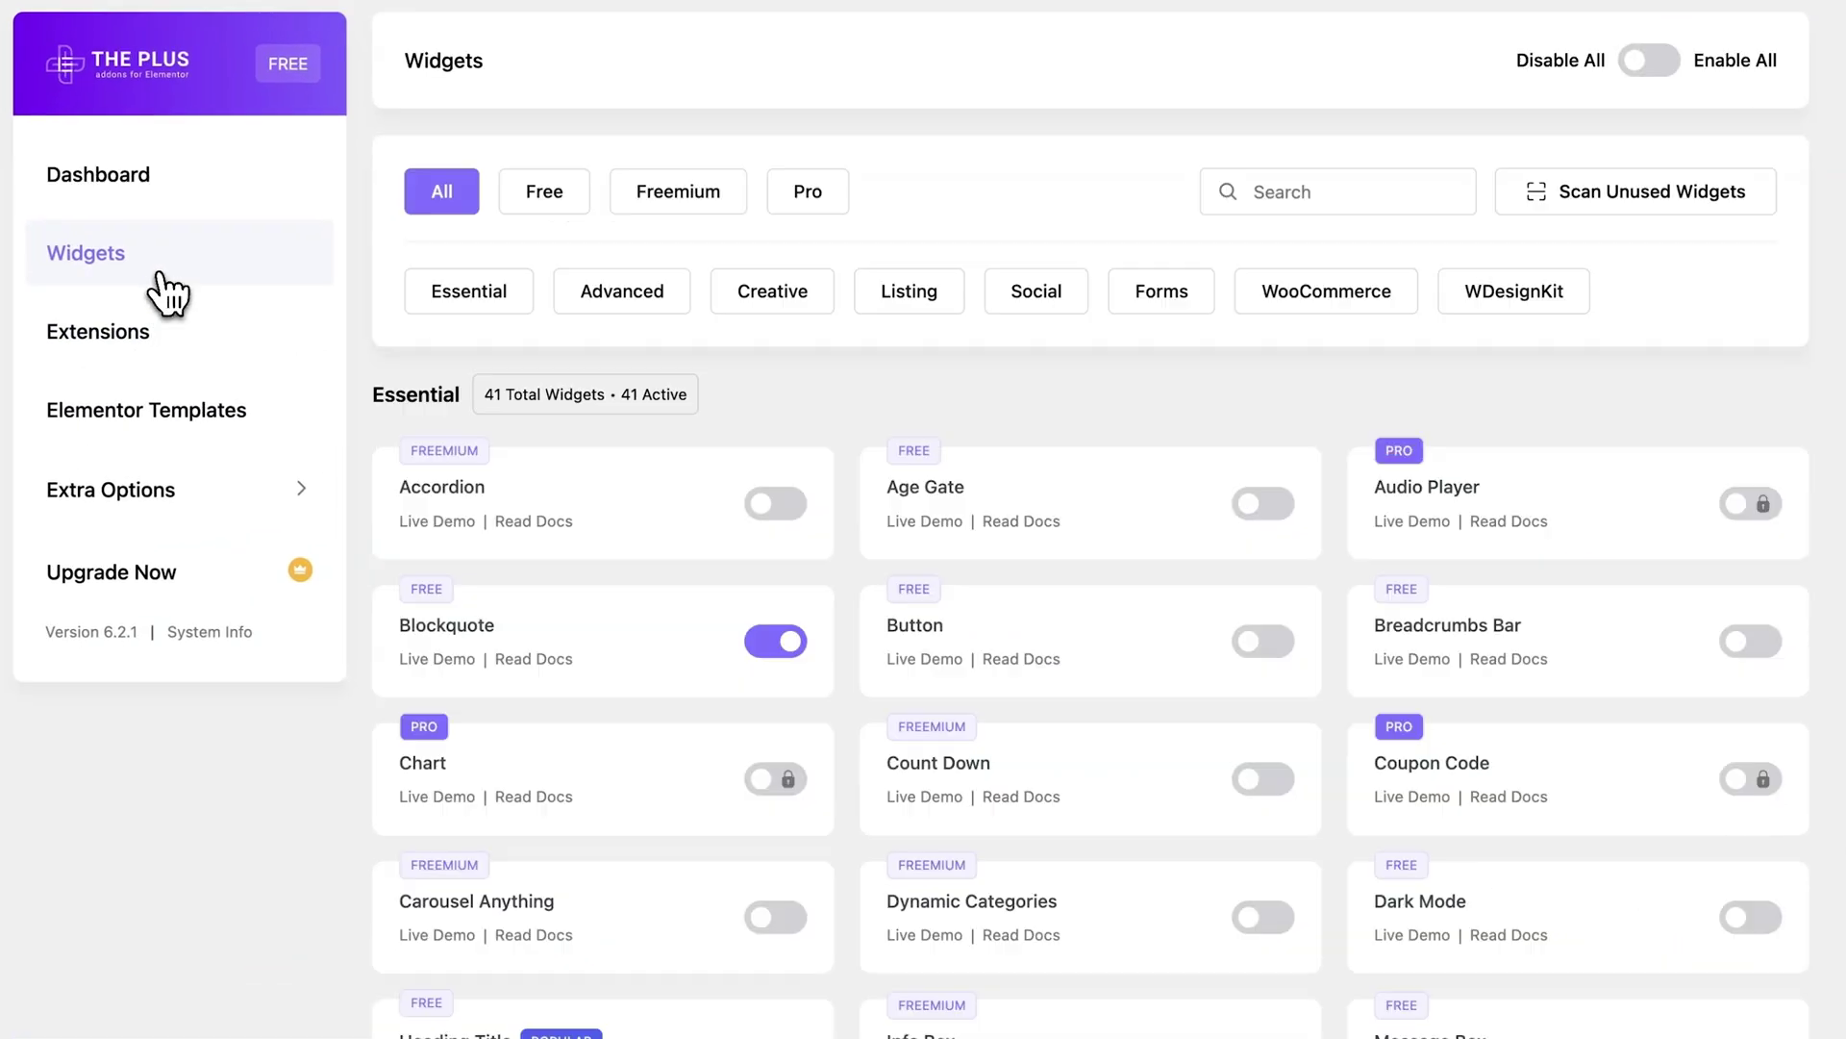
{"action": "scroll", "coordinate": [1444, 401], "scroll_direction": "down", "scroll_amount": 5}
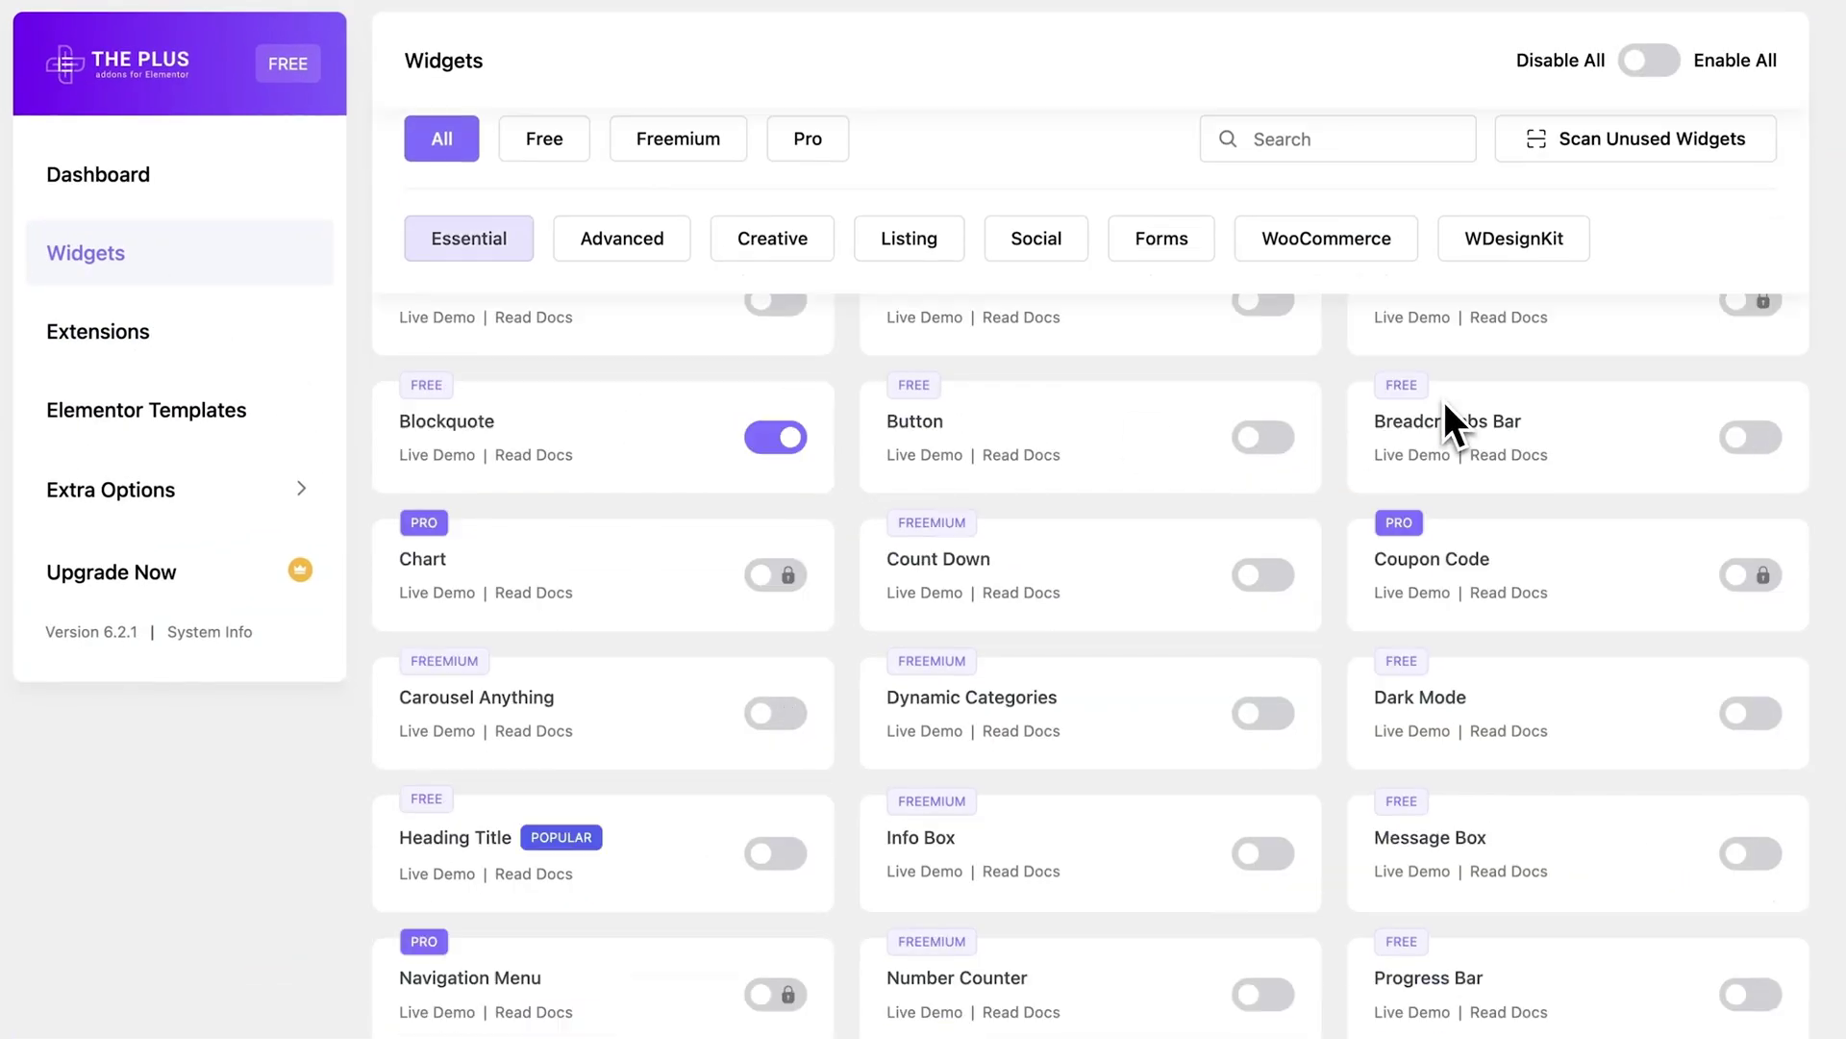
{"action": "scroll", "coordinate": [1444, 401], "scroll_direction": "down", "scroll_amount": 10}
{"action": "scroll", "coordinate": [1445, 401], "scroll_direction": "up", "scroll_amount": 10}
{"action": "scroll", "coordinate": [1444, 401], "scroll_direction": "up", "scroll_amount": 5}
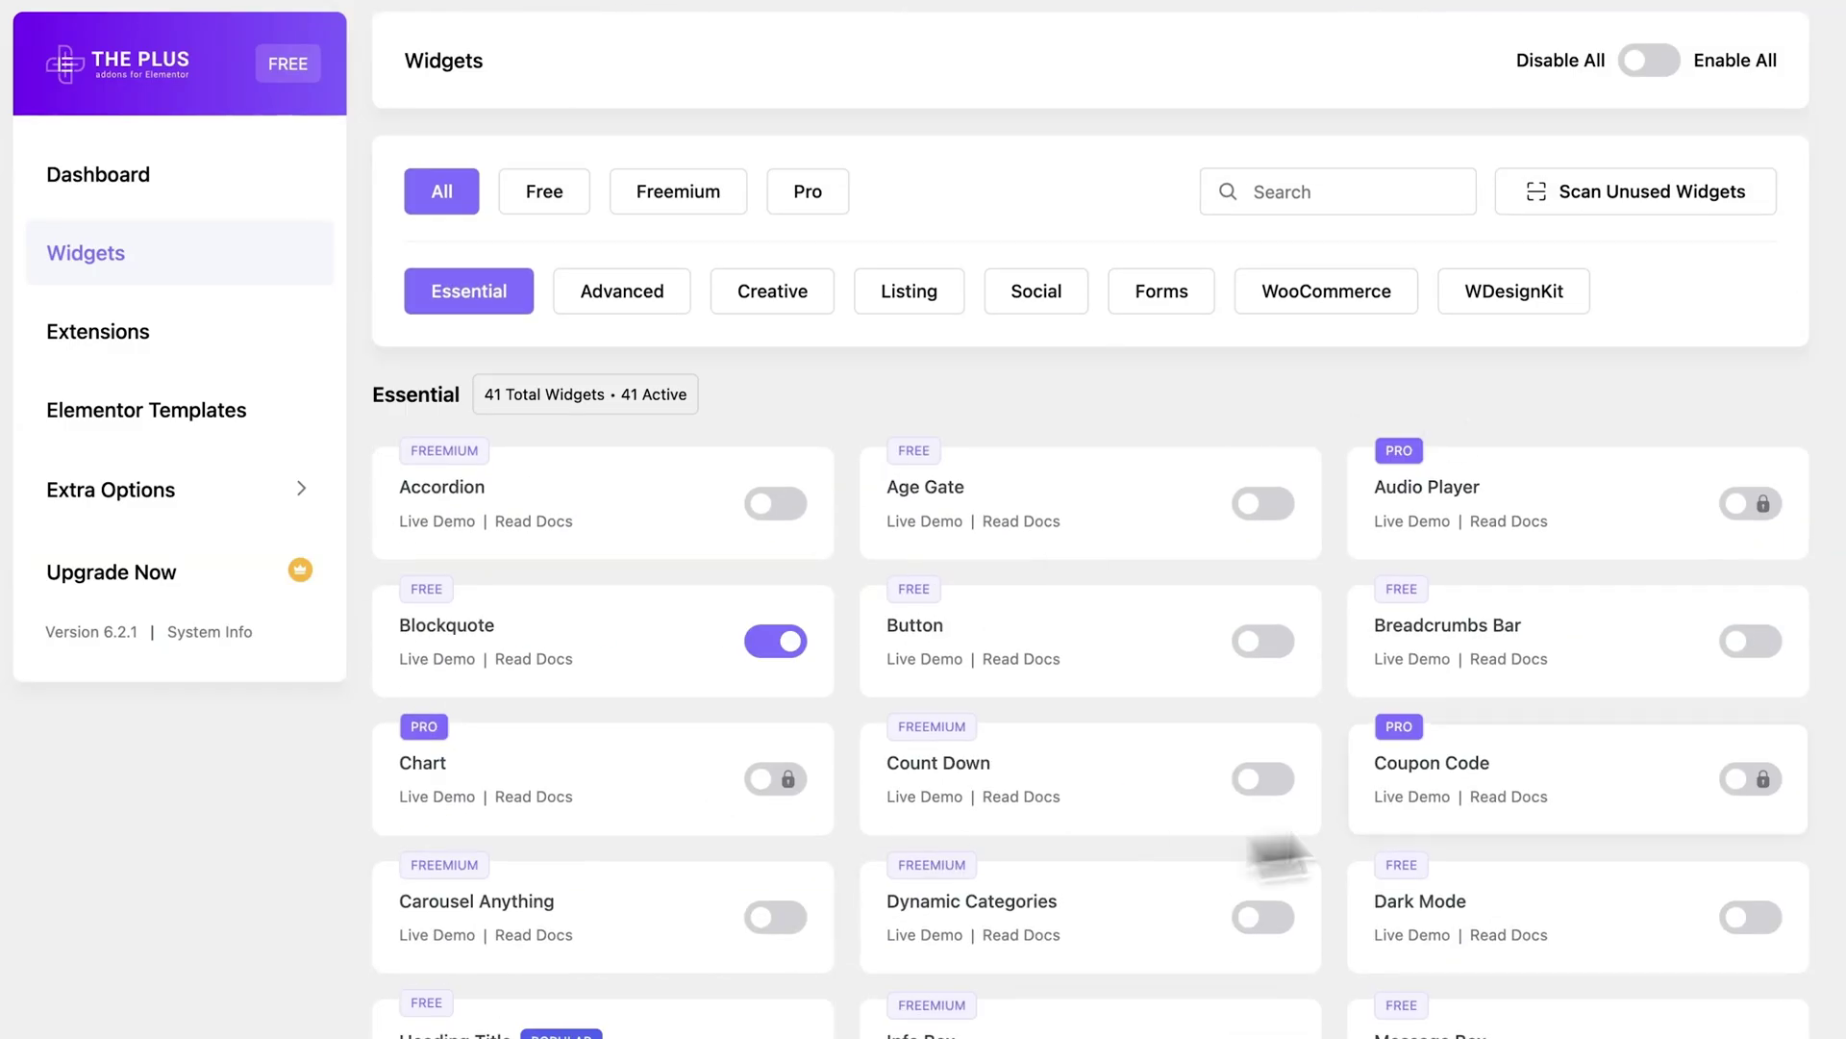
Filter to Free widgets, disable the Form widget, and search widgets for 'video'
{"action": "left_click", "coordinate": [563, 207]}
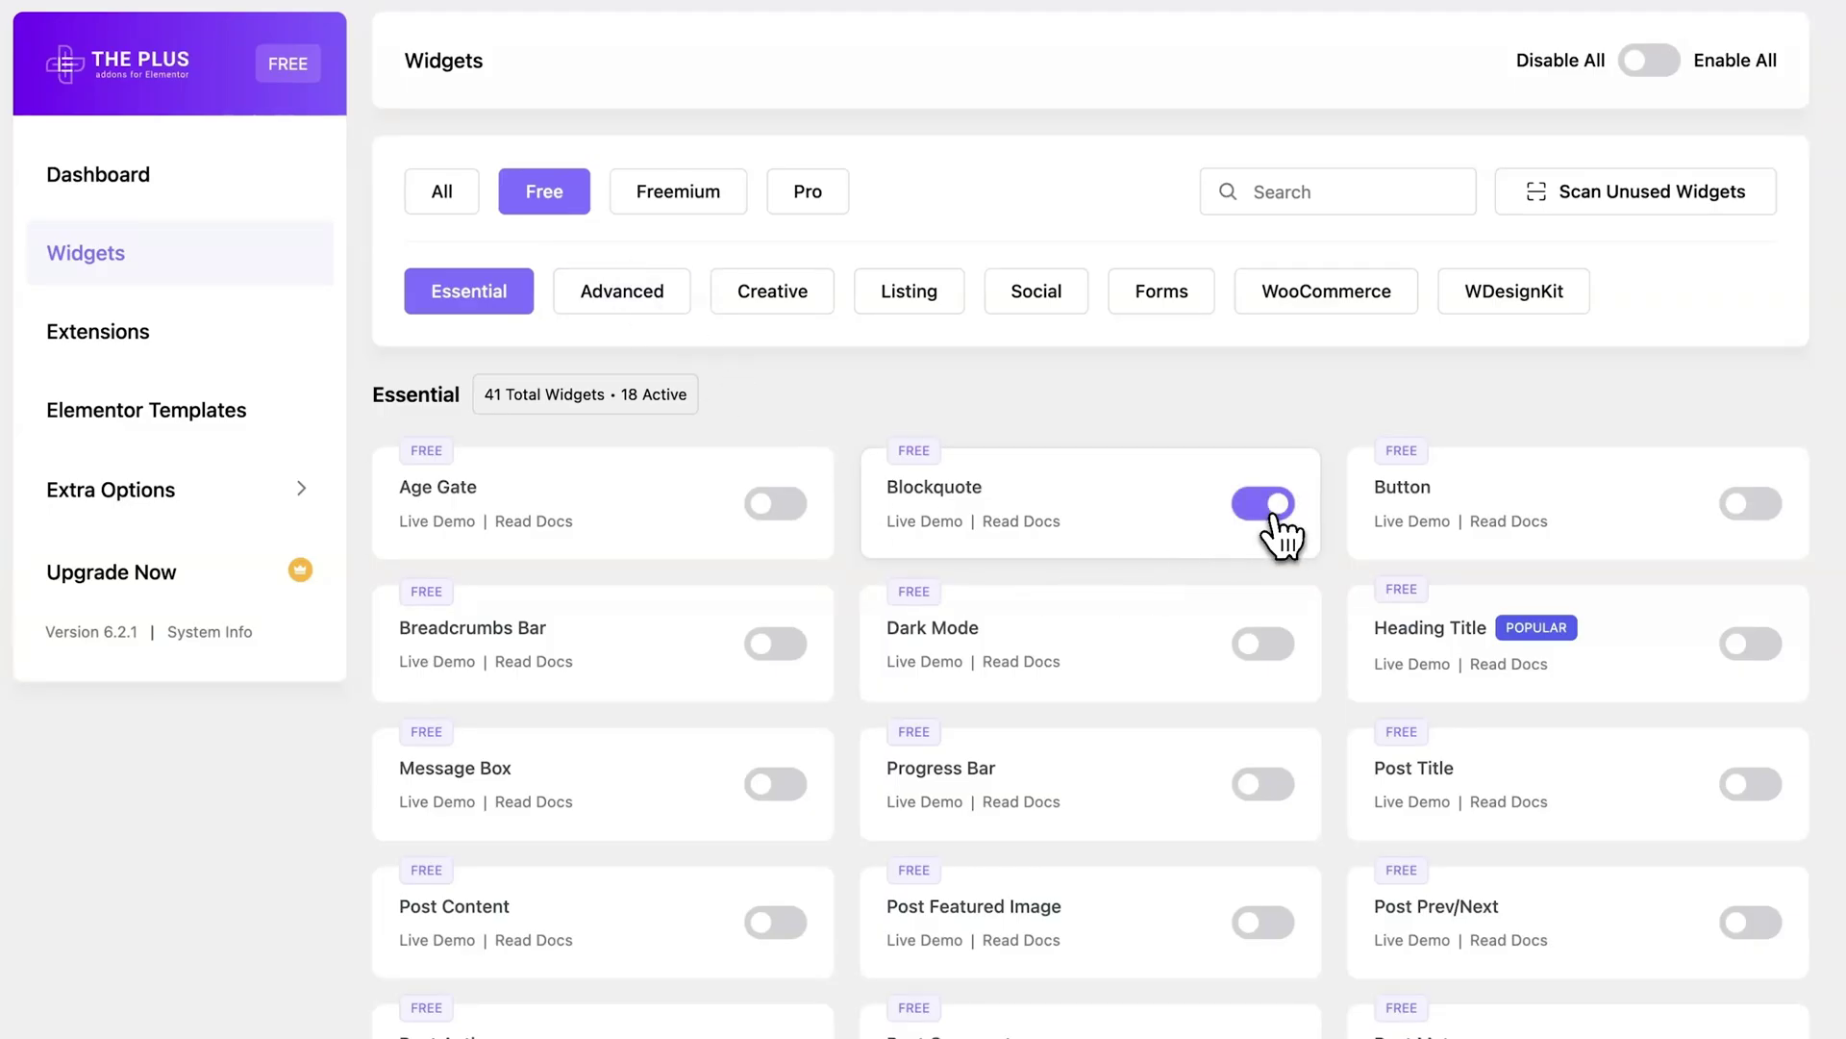
{"action": "left_click", "coordinate": [1165, 299]}
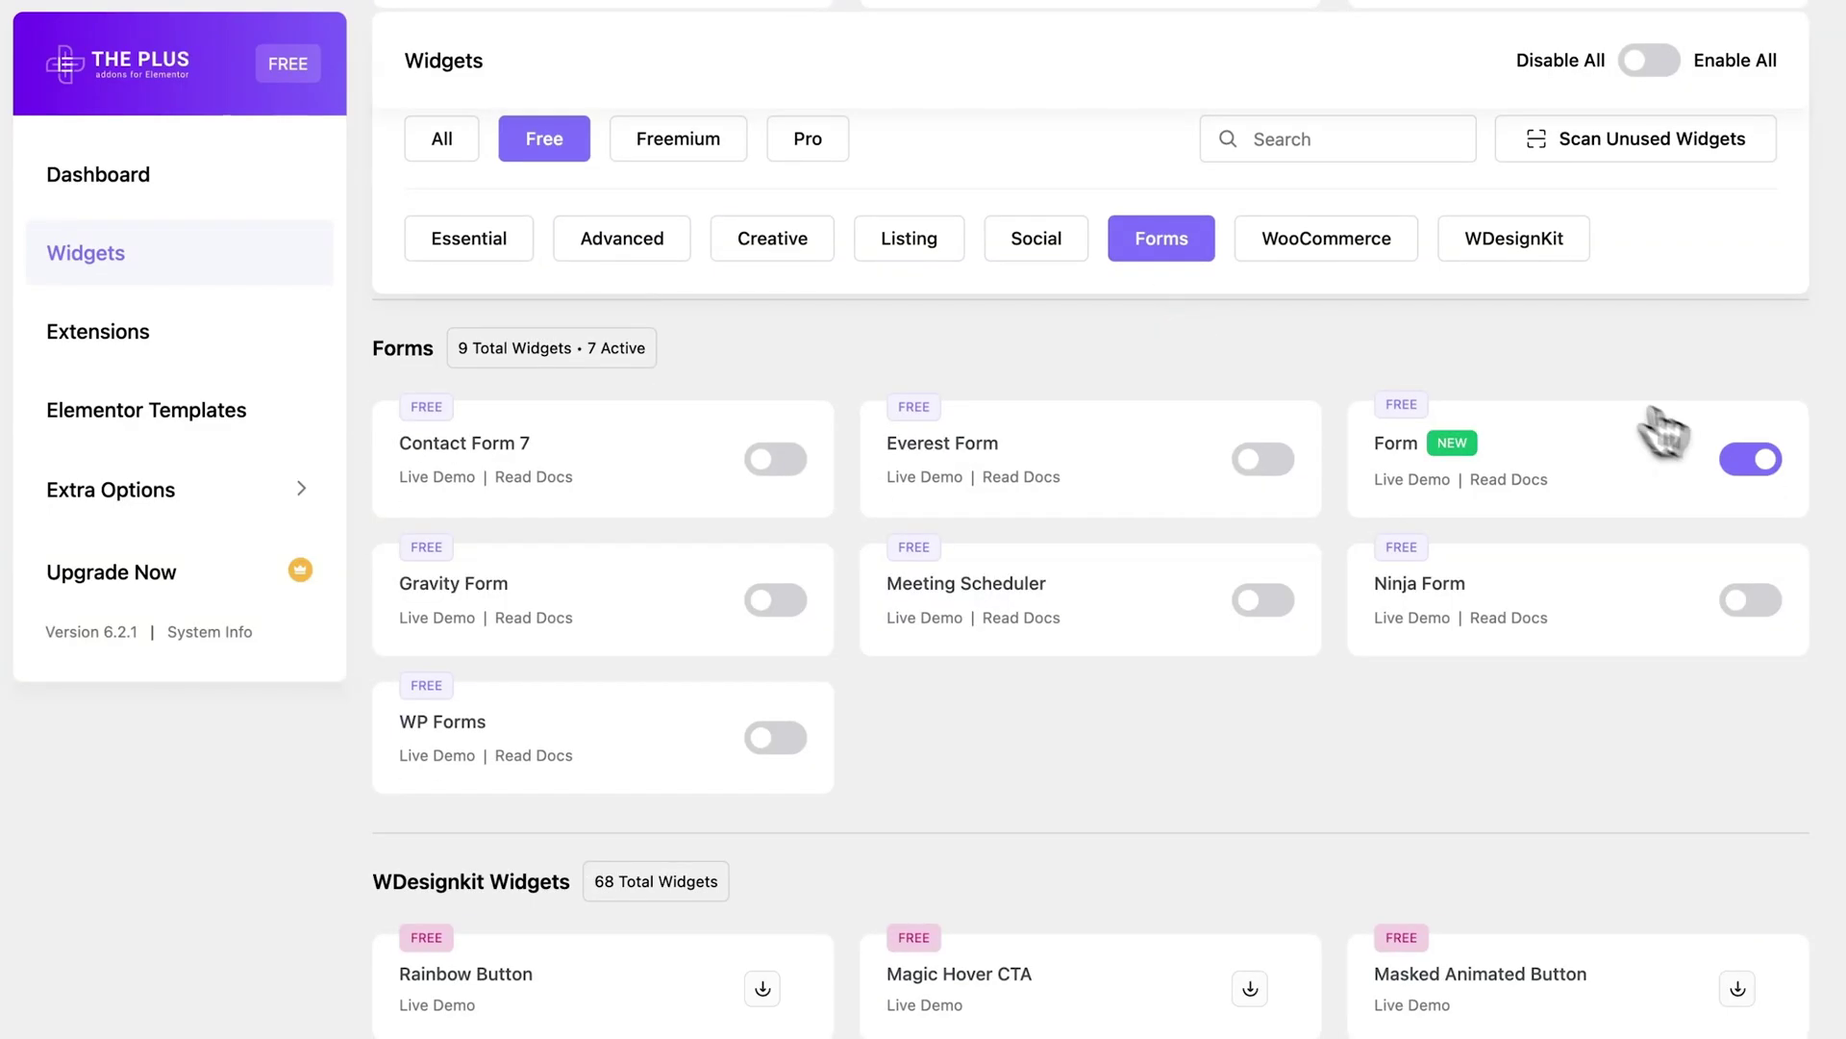
{"action": "left_click", "coordinate": [1742, 466]}
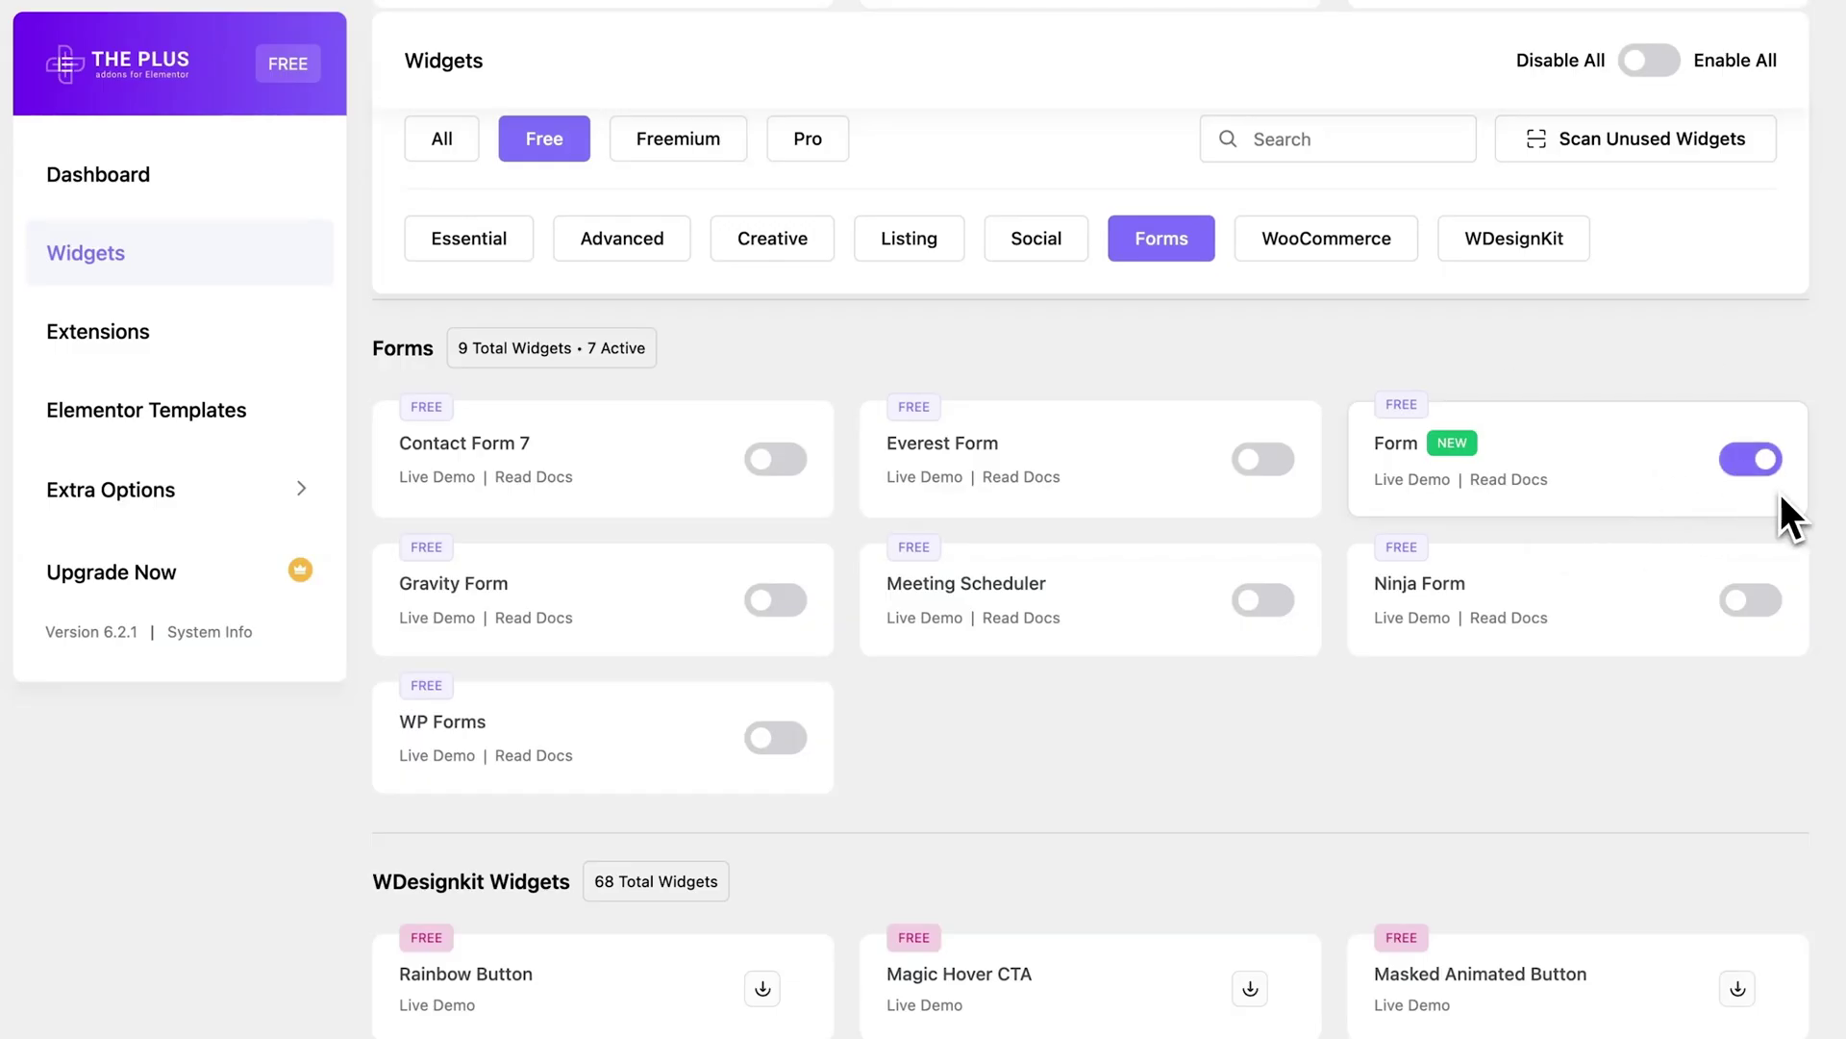
{"action": "left_click", "coordinate": [1343, 165]}
{"action": "type", "text": "video"}
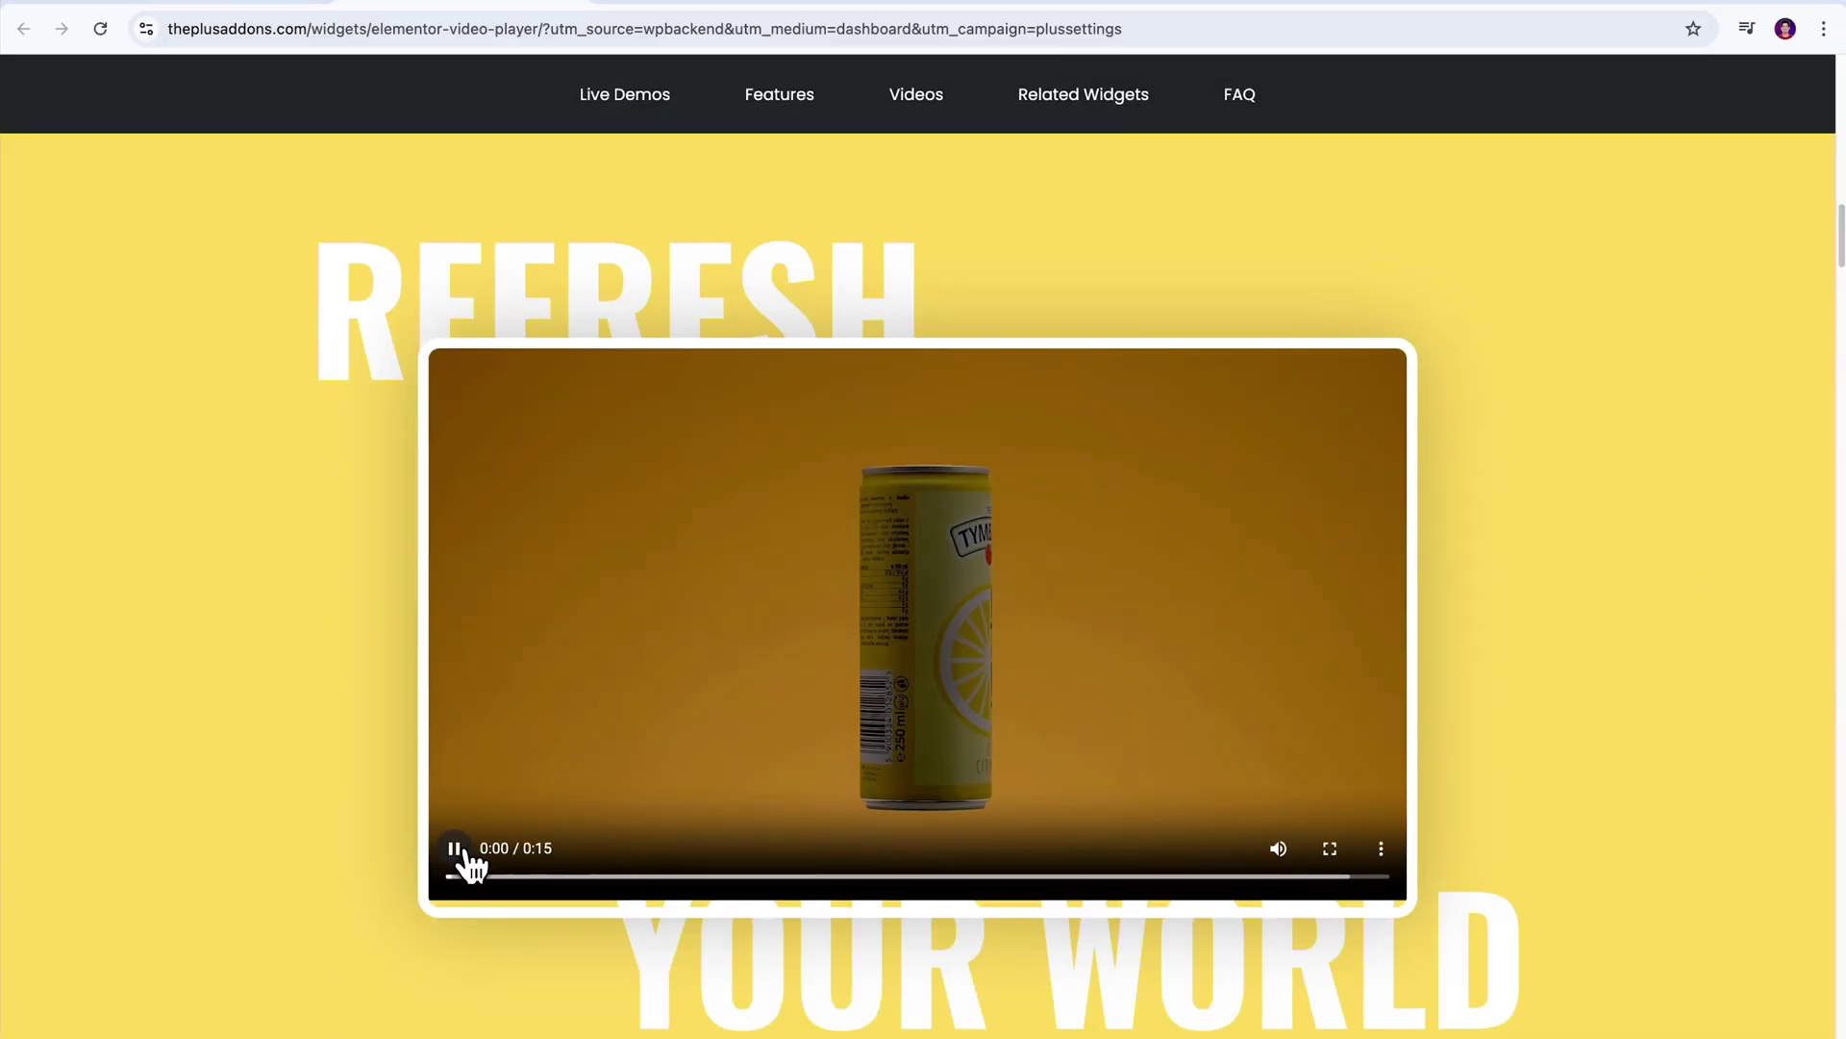
Play the first demo video and scroll down through the skewed video demos
{"action": "left_click", "coordinate": [456, 849]}
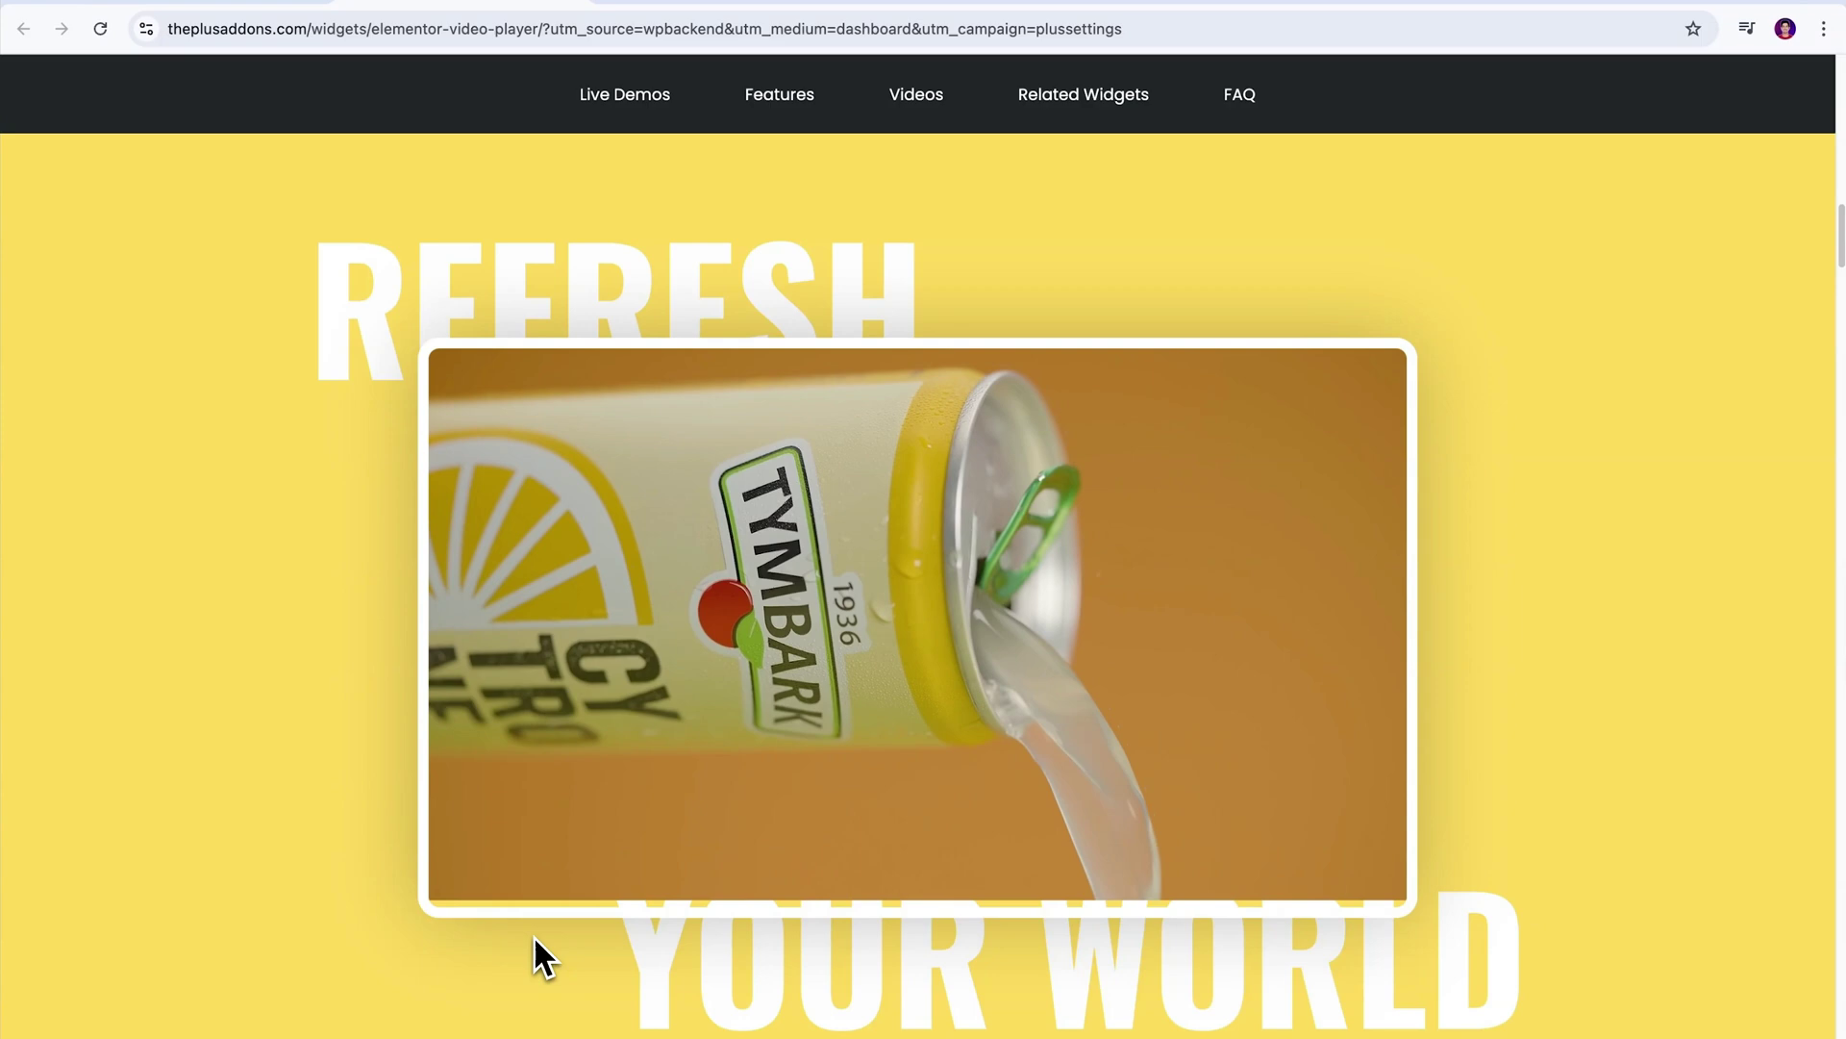
{"action": "scroll", "coordinate": [1513, 700], "scroll_direction": "down", "scroll_amount": 3}
{"action": "scroll", "coordinate": [1514, 700], "scroll_direction": "down", "scroll_amount": 8}
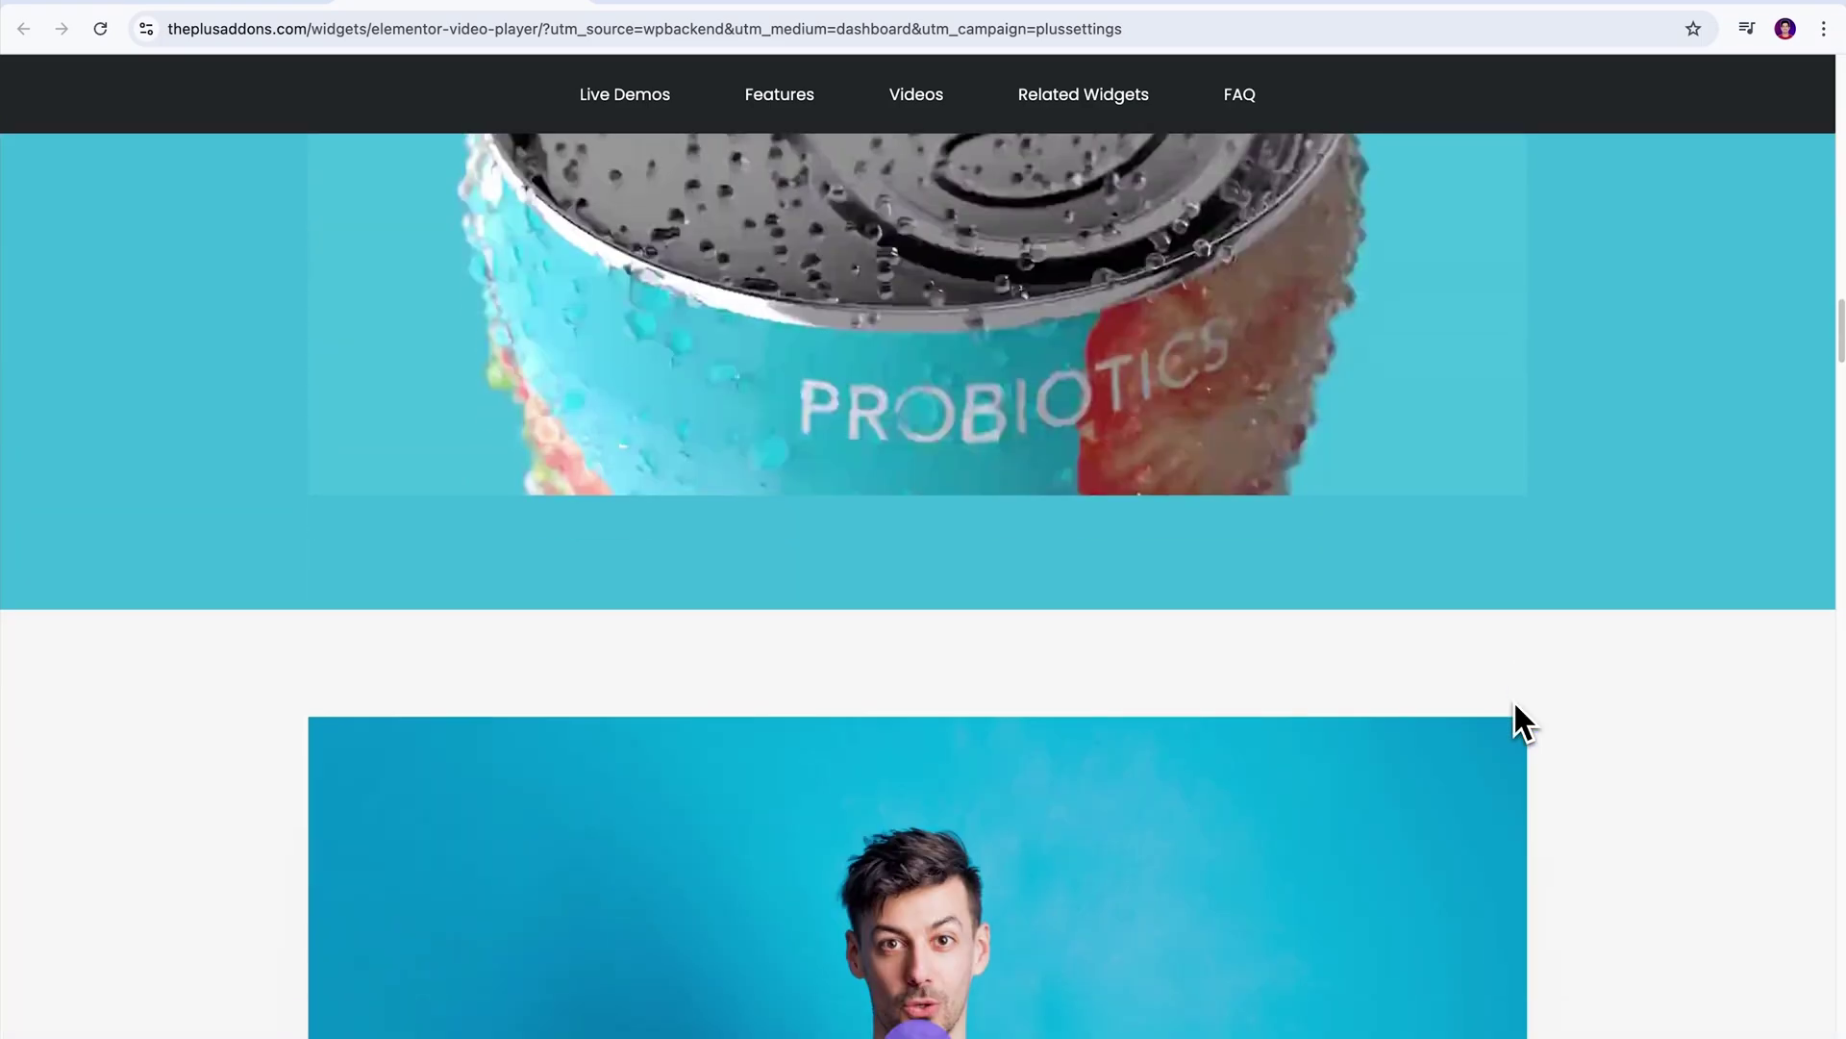
{"action": "scroll", "coordinate": [1513, 700], "scroll_direction": "down", "scroll_amount": 5}
{"action": "scroll", "coordinate": [1513, 701], "scroll_direction": "down", "scroll_amount": 5}
{"action": "scroll", "coordinate": [1514, 700], "scroll_direction": "down", "scroll_amount": 2}
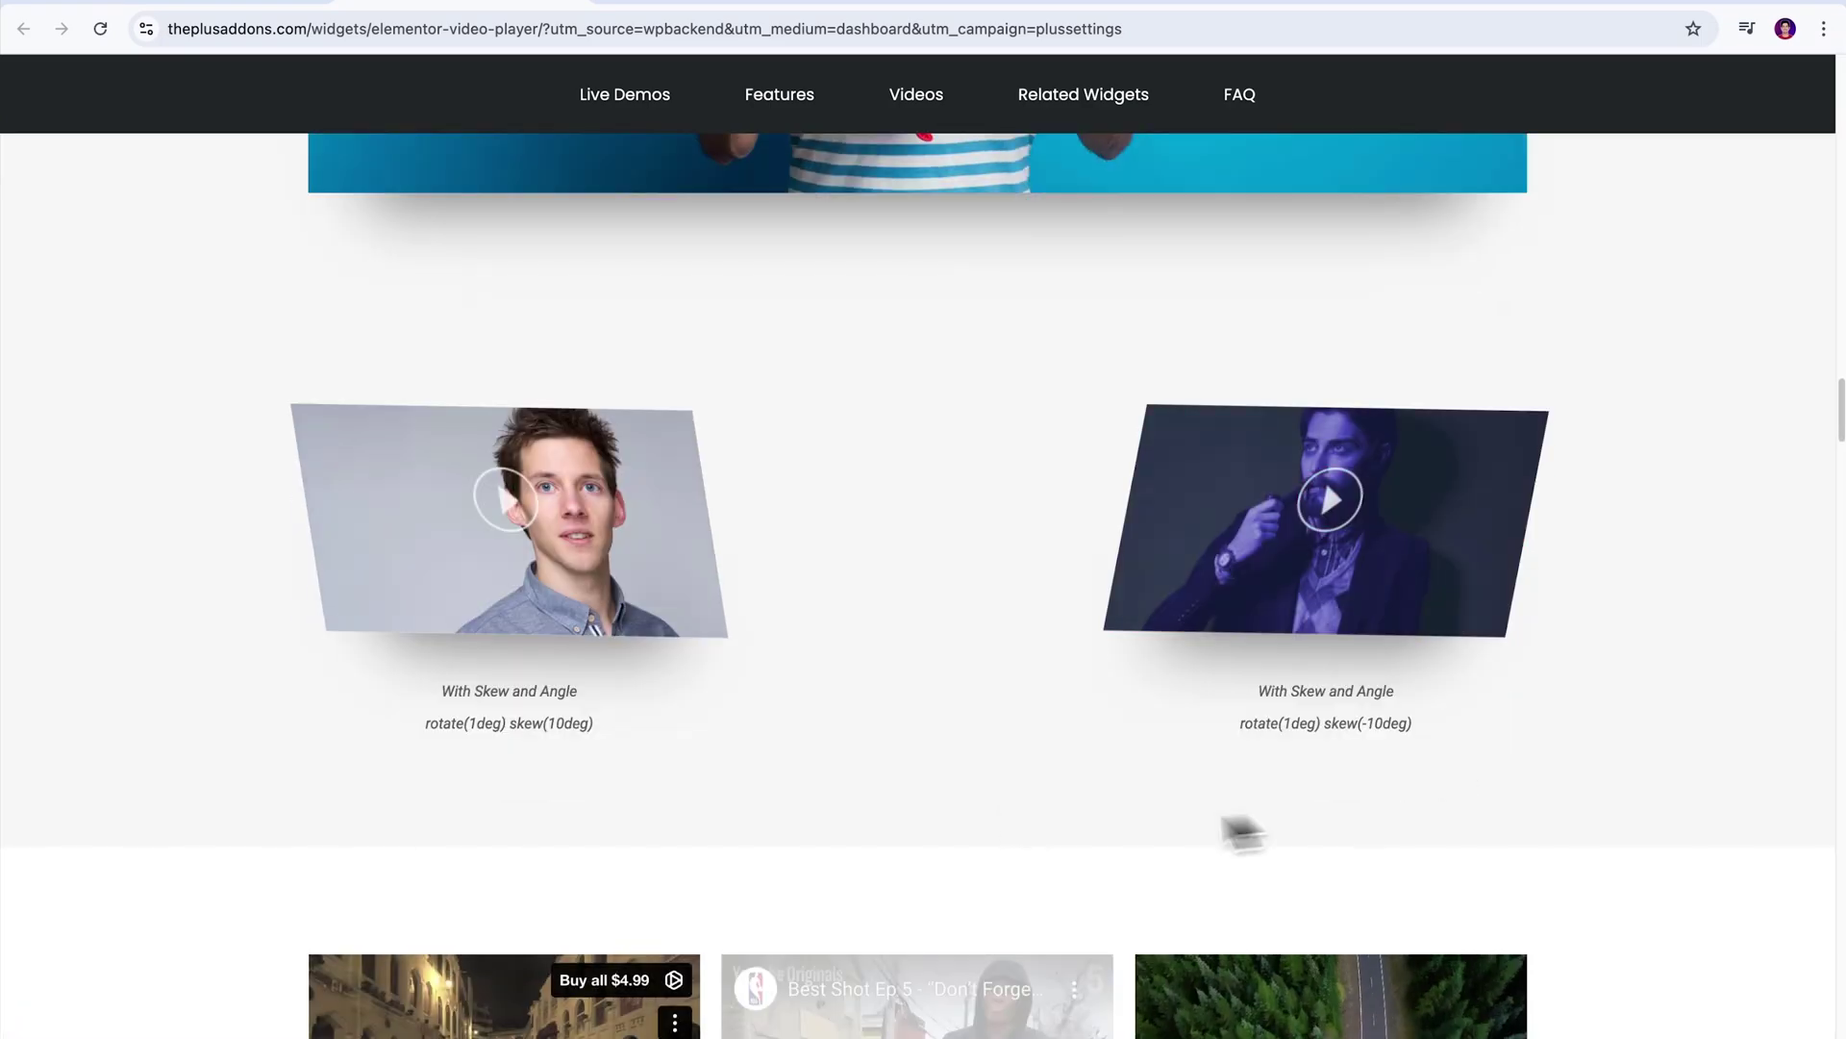
{"action": "left_click_drag", "start_coordinate": [441, 688], "coordinate": [593, 730]}
{"action": "left_click_drag", "start_coordinate": [1257, 685], "coordinate": [1486, 748]}
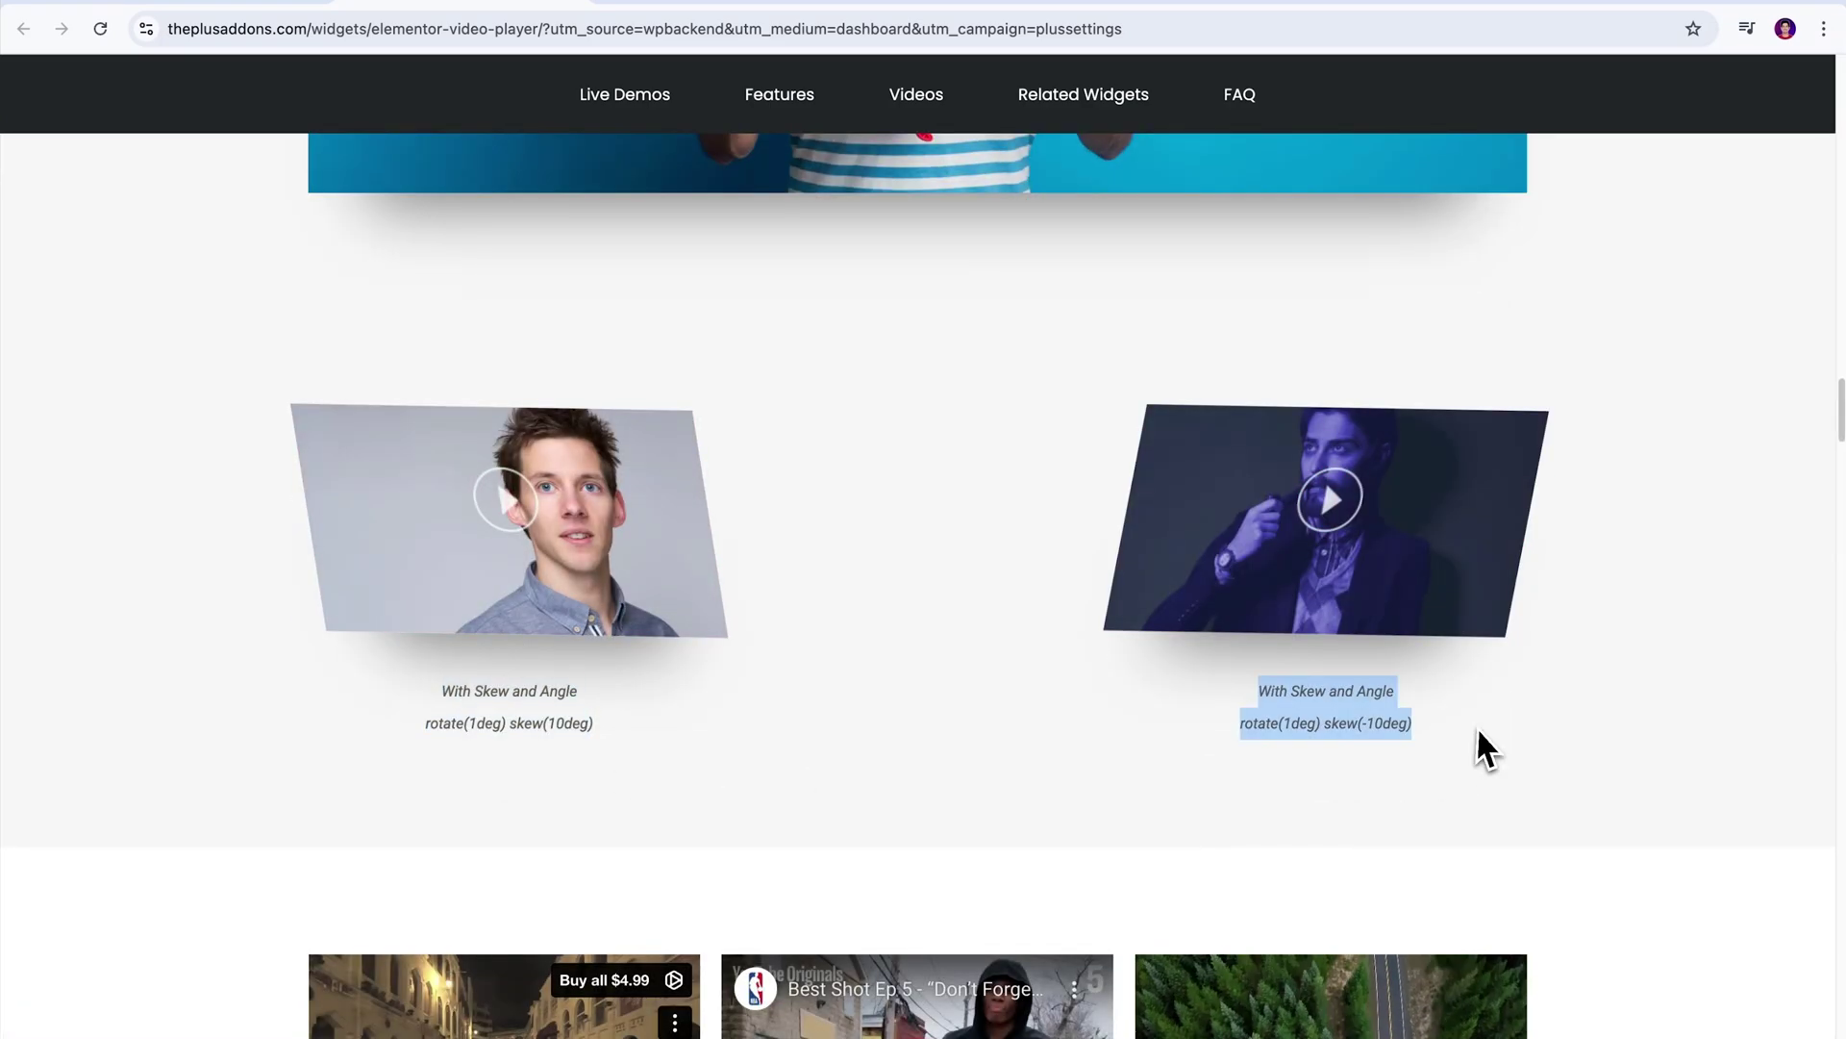
{"action": "scroll", "coordinate": [1479, 732], "scroll_direction": "down", "scroll_amount": 4}
Play and pause the YouTube and Vimeo demo videos
{"action": "left_click", "coordinate": [923, 660]}
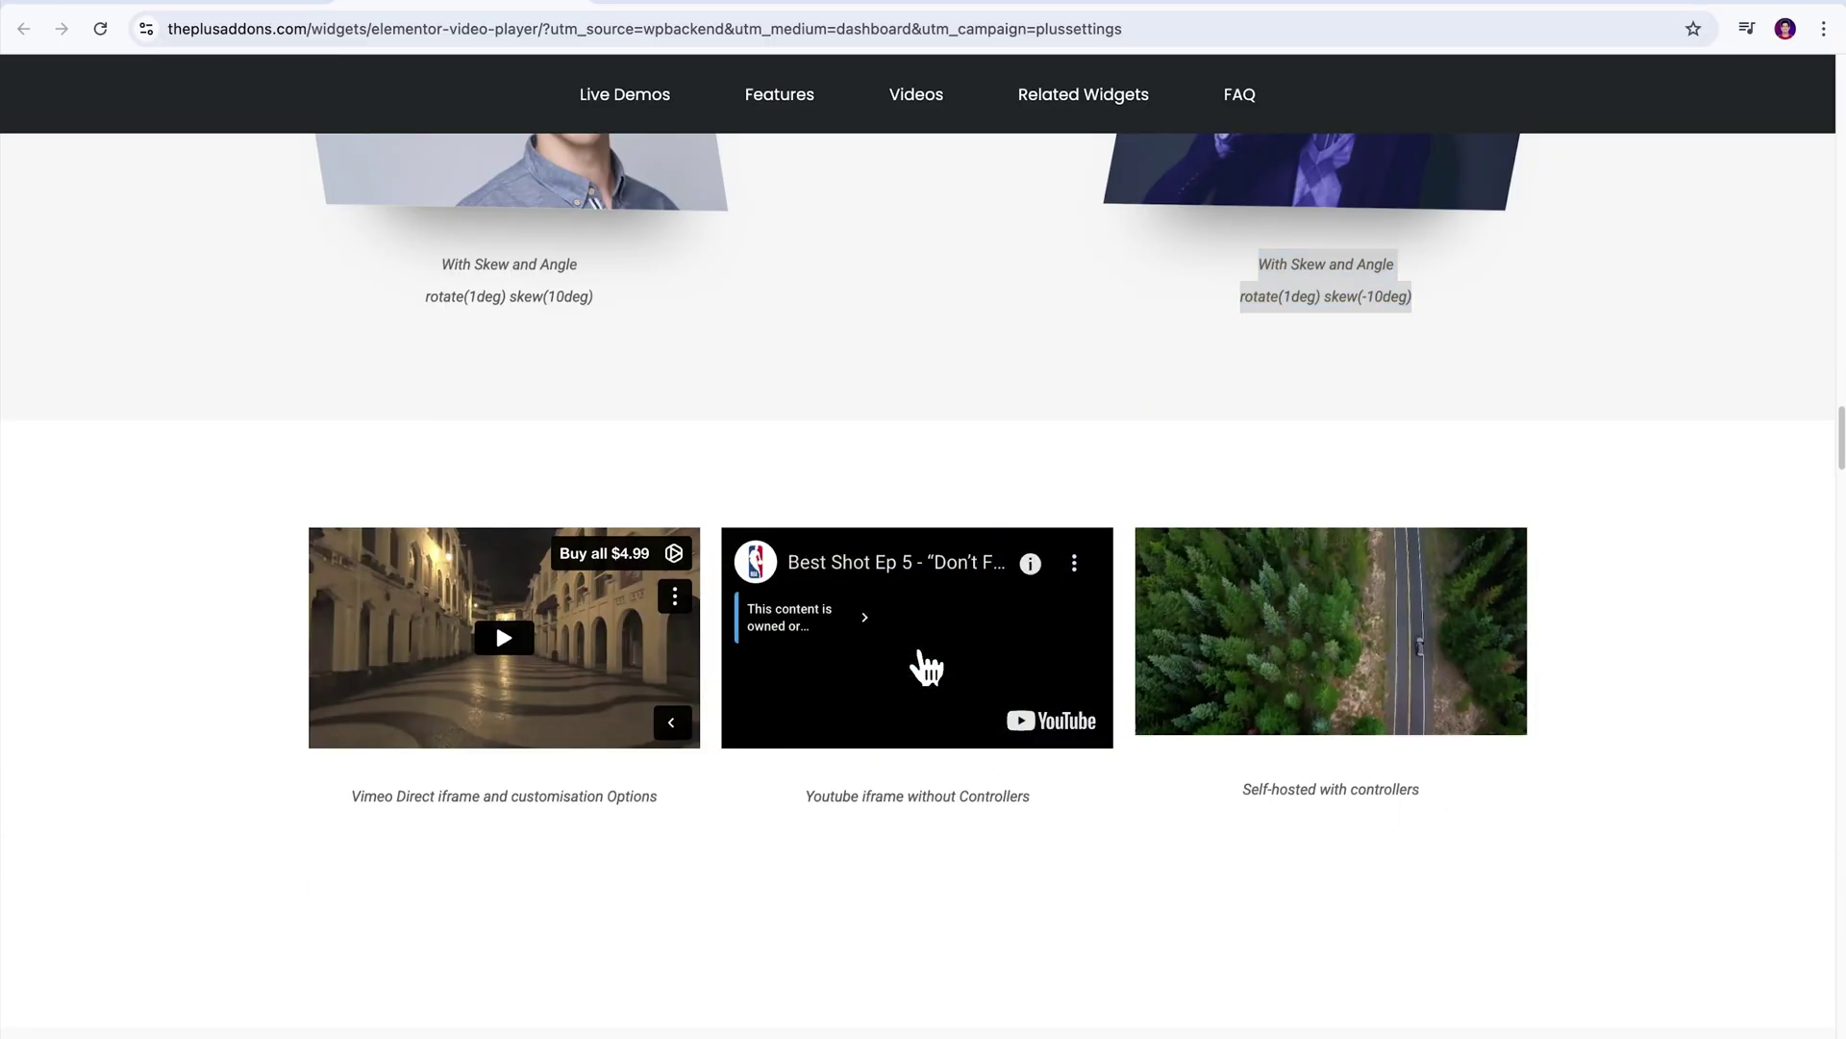
{"action": "left_click", "coordinate": [524, 650]}
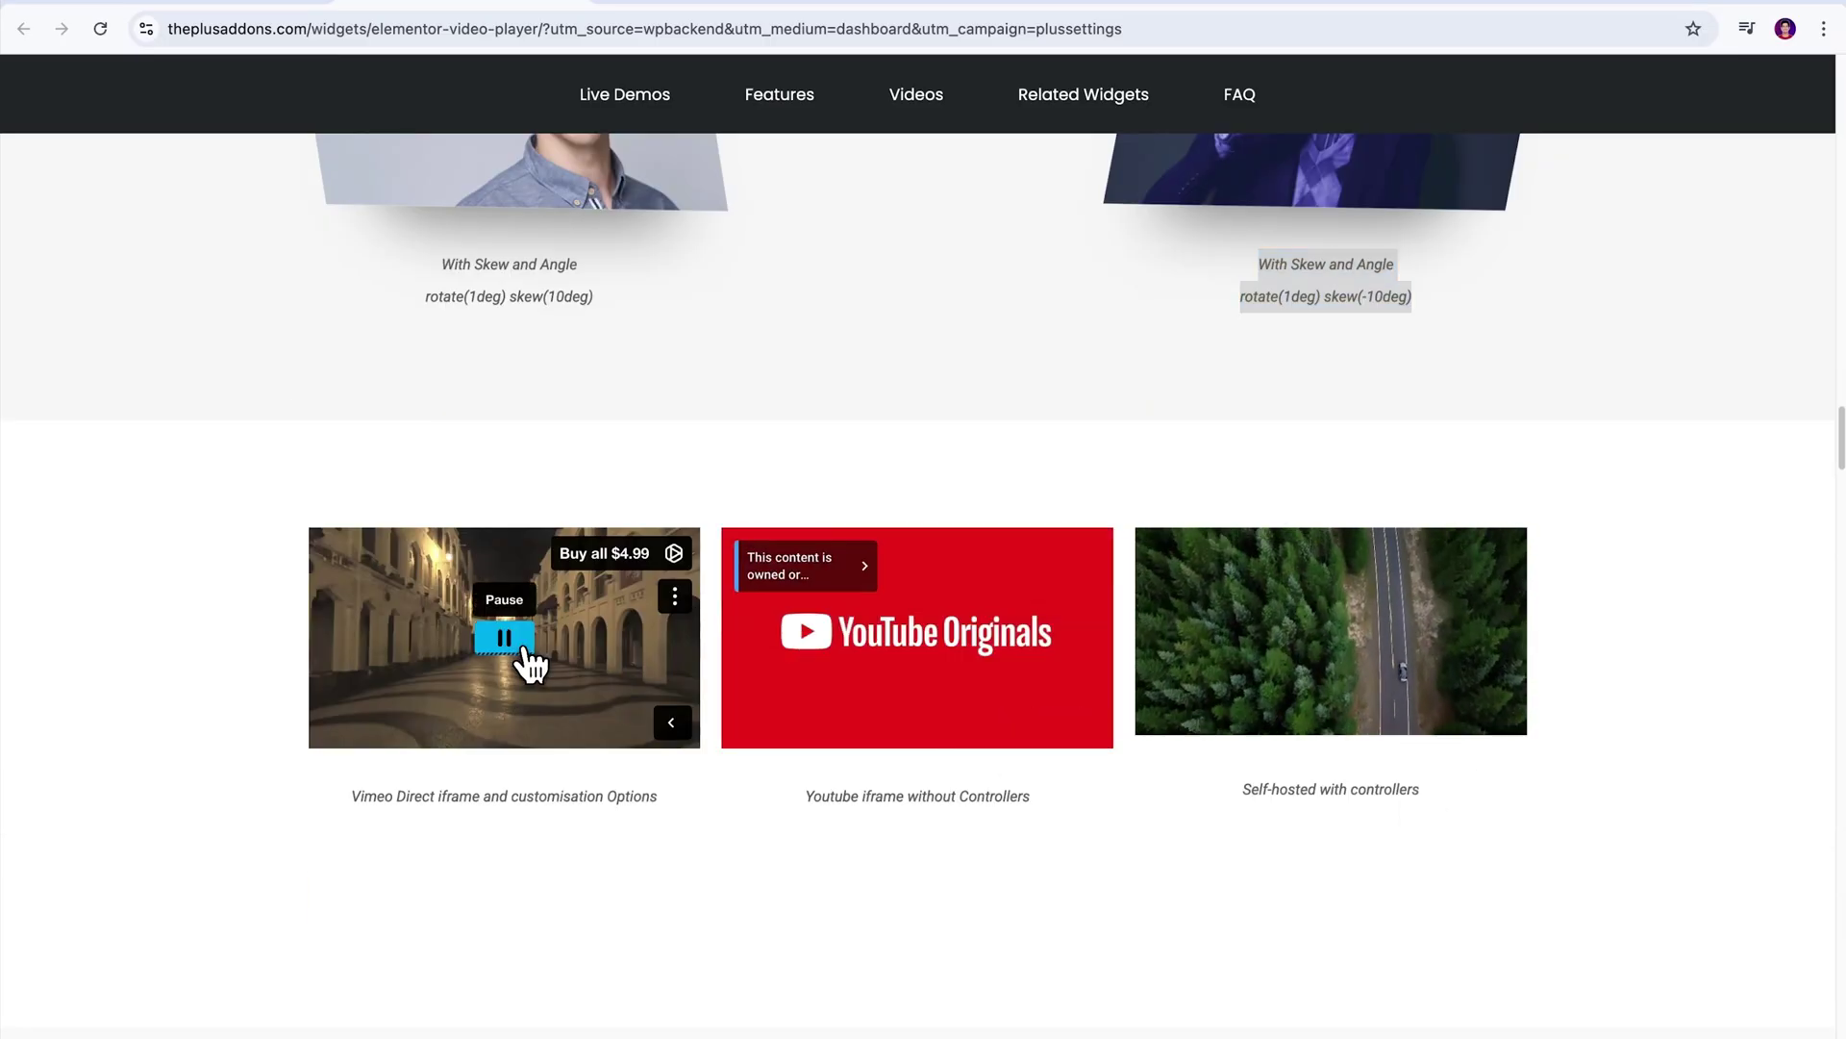
{"action": "scroll", "coordinate": [1604, 616], "scroll_direction": "down", "scroll_amount": 2}
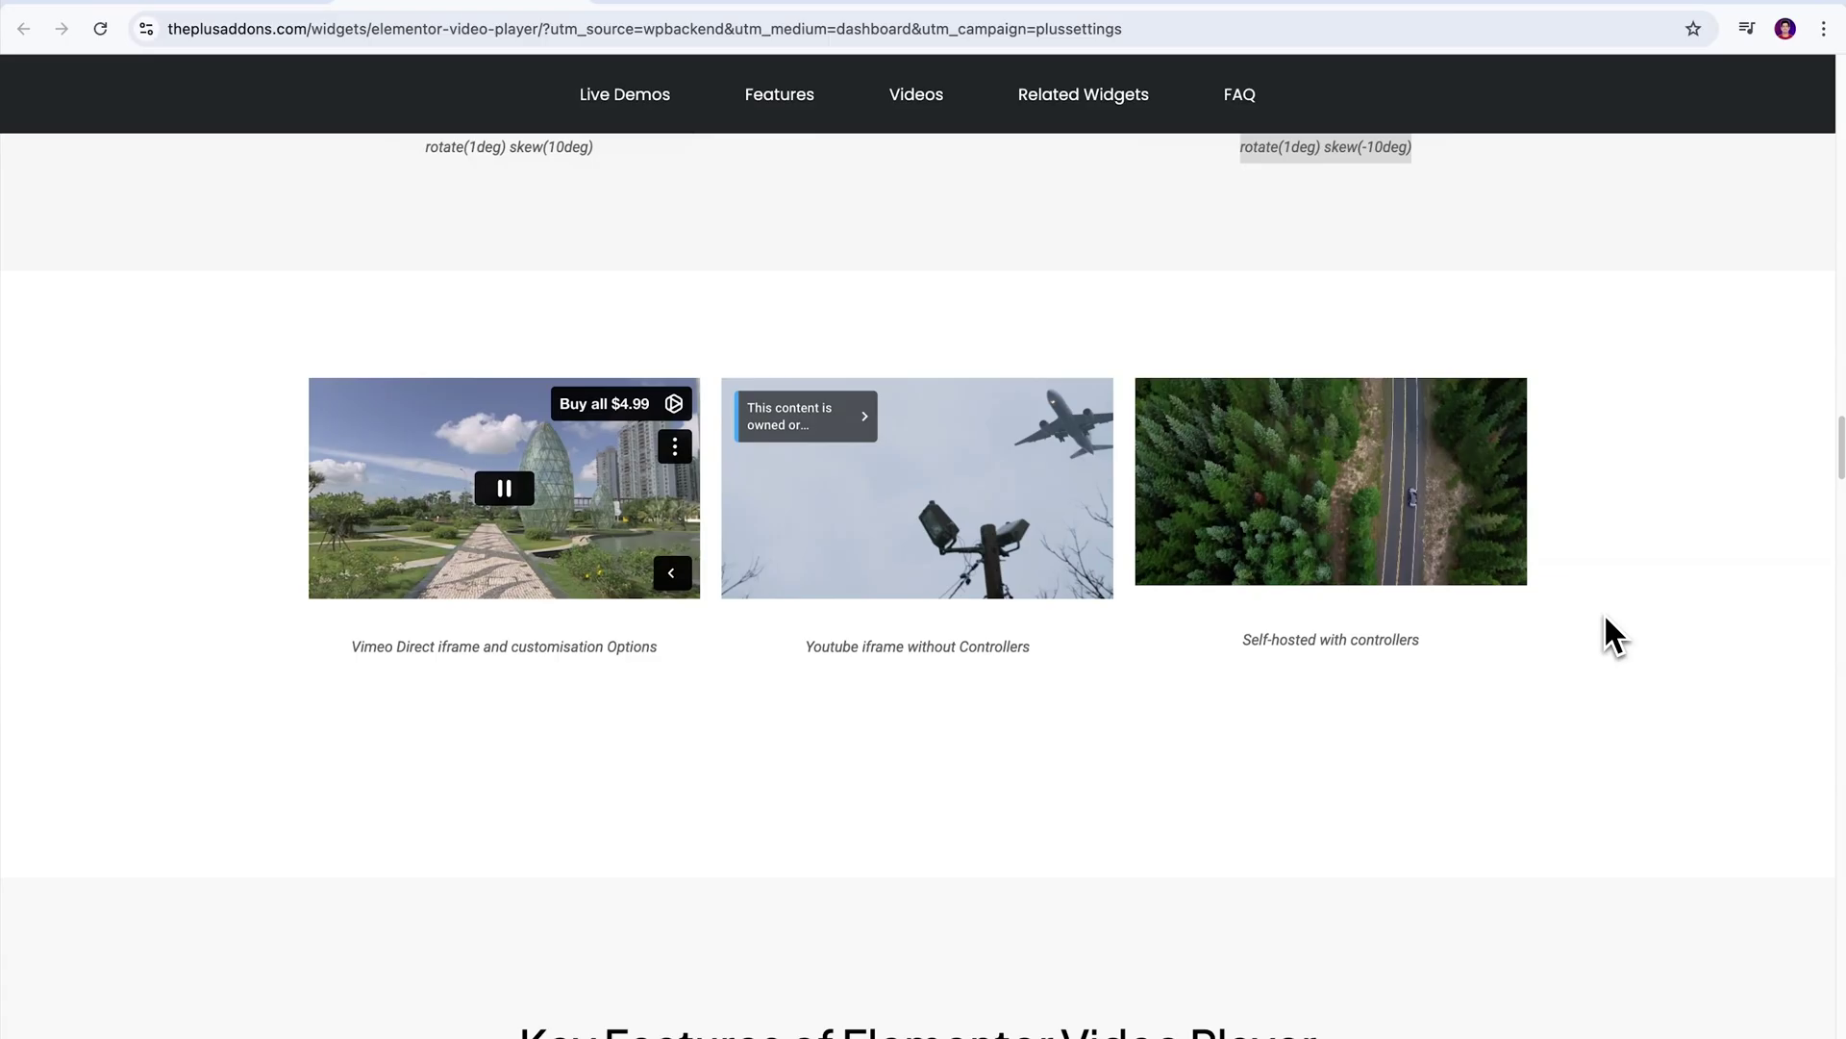
{"action": "left_click", "coordinate": [544, 515]}
{"action": "left_click", "coordinate": [924, 495]}
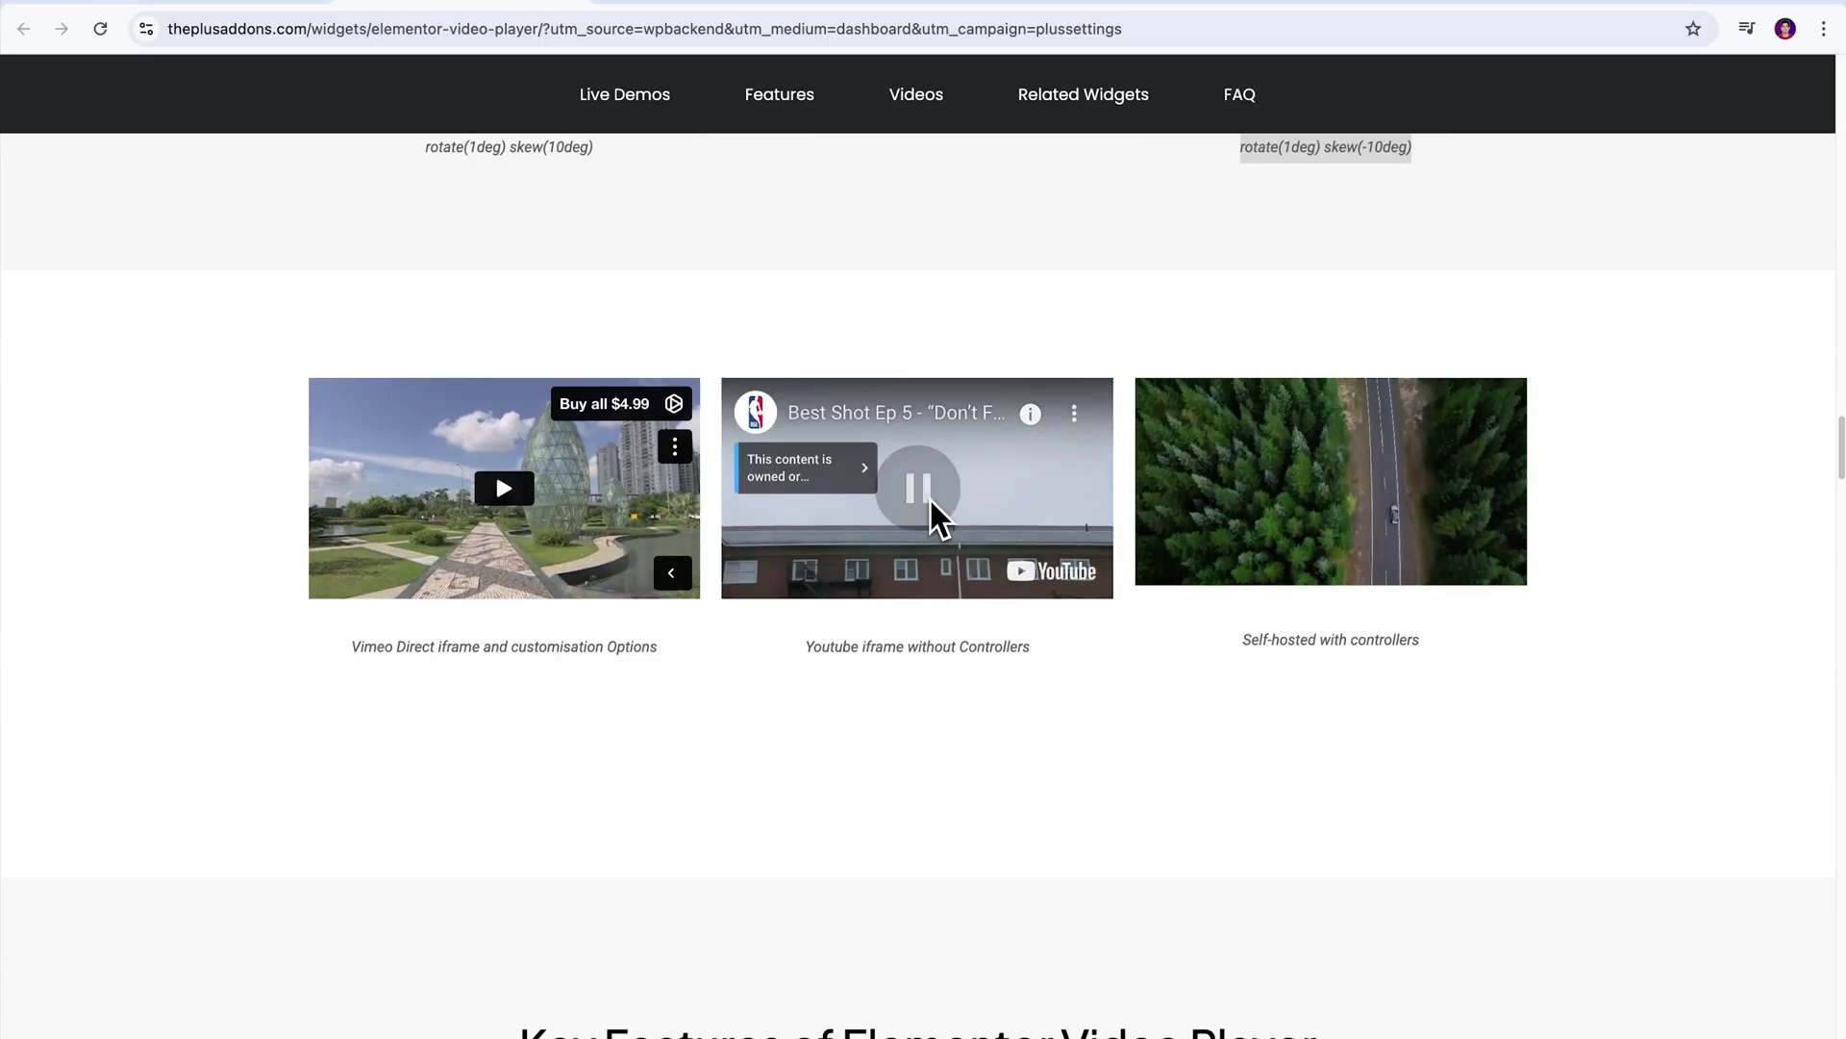
{"action": "left_click", "coordinate": [1332, 511]}
Pause the yellow product demo video and return to the WordPress admin tab
{"action": "scroll", "coordinate": [1698, 569], "scroll_direction": "up", "scroll_amount": 10}
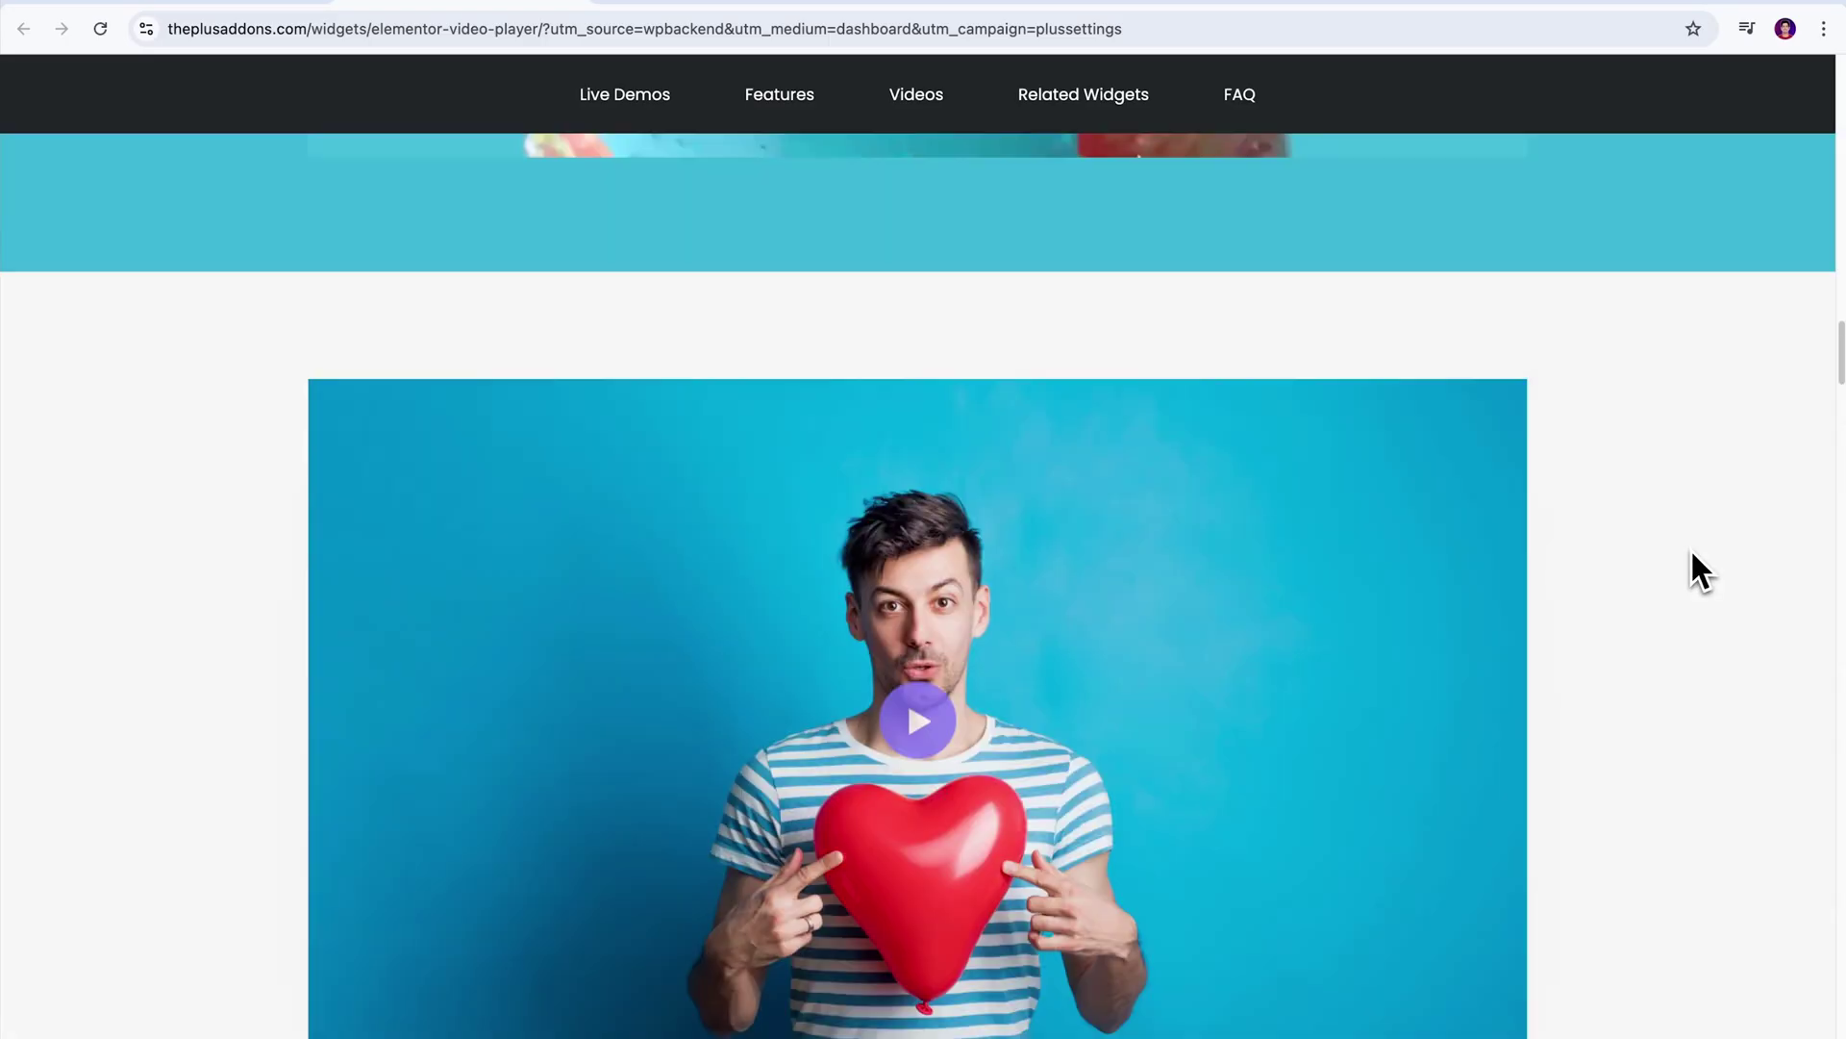
{"action": "scroll", "coordinate": [1697, 569], "scroll_direction": "up", "scroll_amount": 5}
{"action": "scroll", "coordinate": [1698, 570], "scroll_direction": "up", "scroll_amount": 5}
{"action": "left_click", "coordinate": [991, 639]}
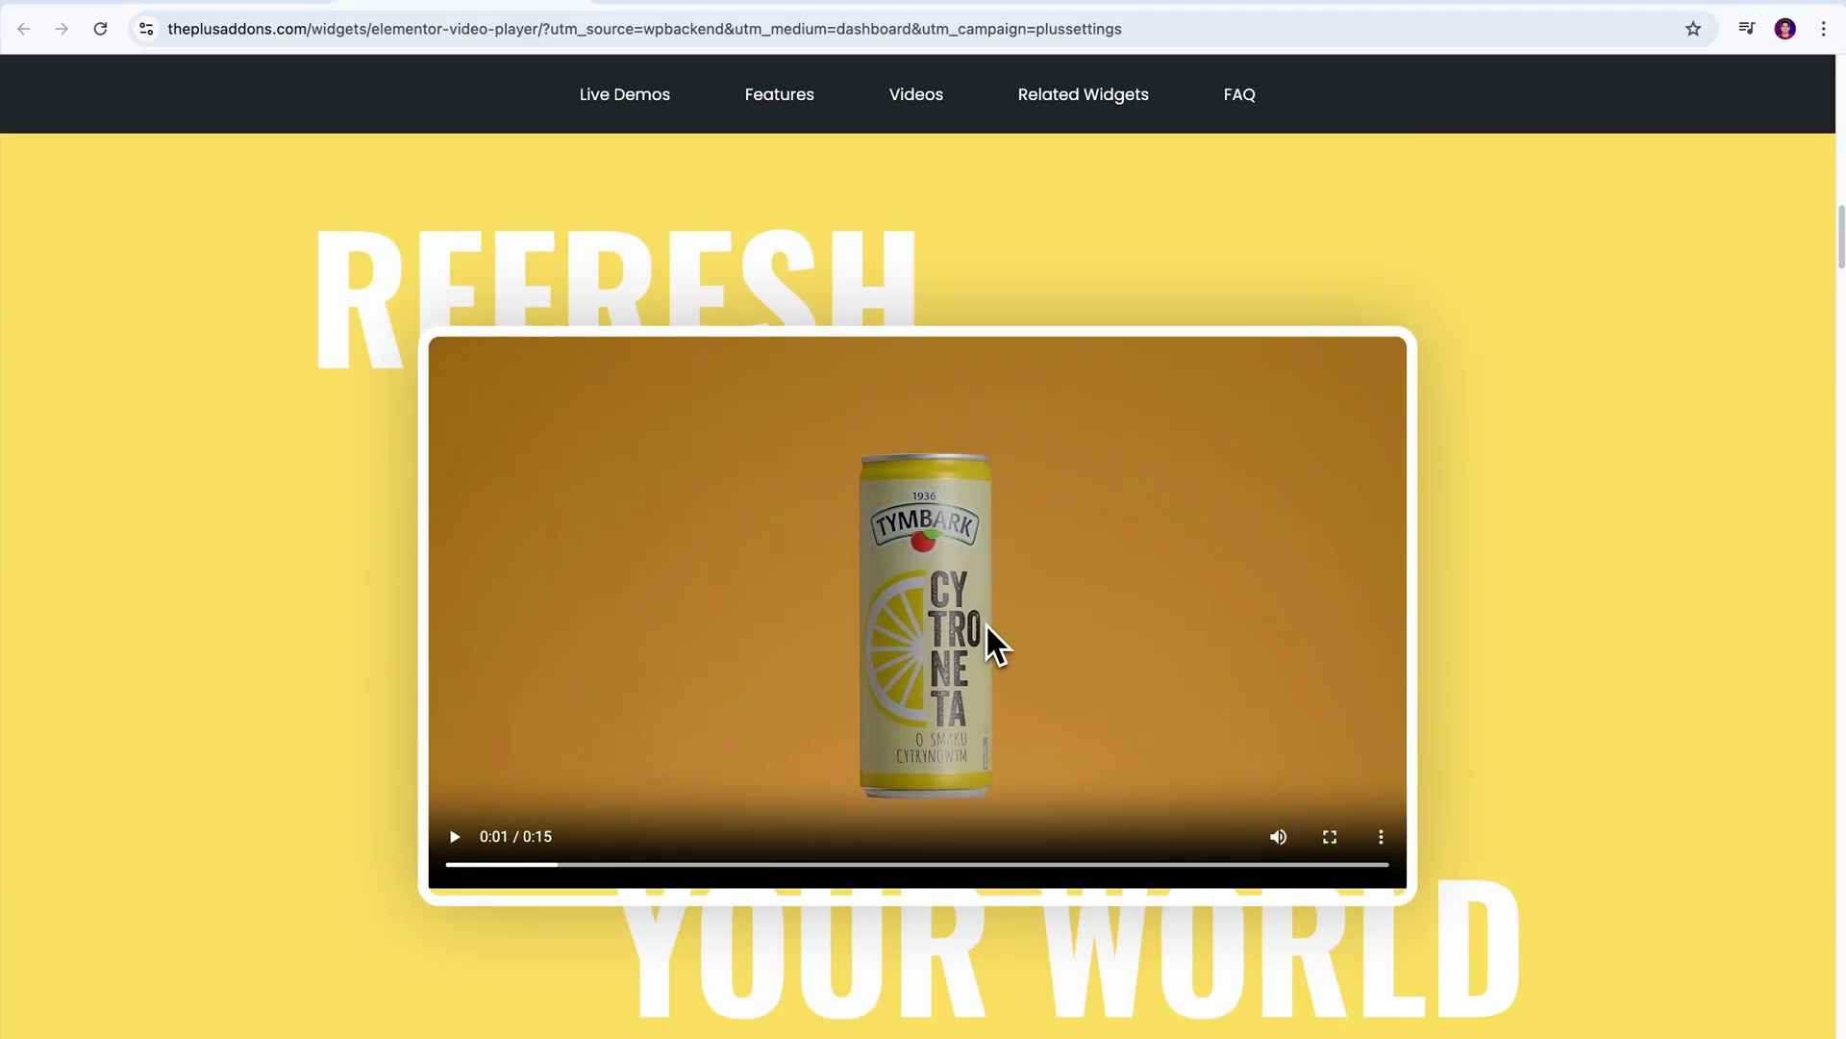
{"action": "left_click", "coordinate": [252, 5]}
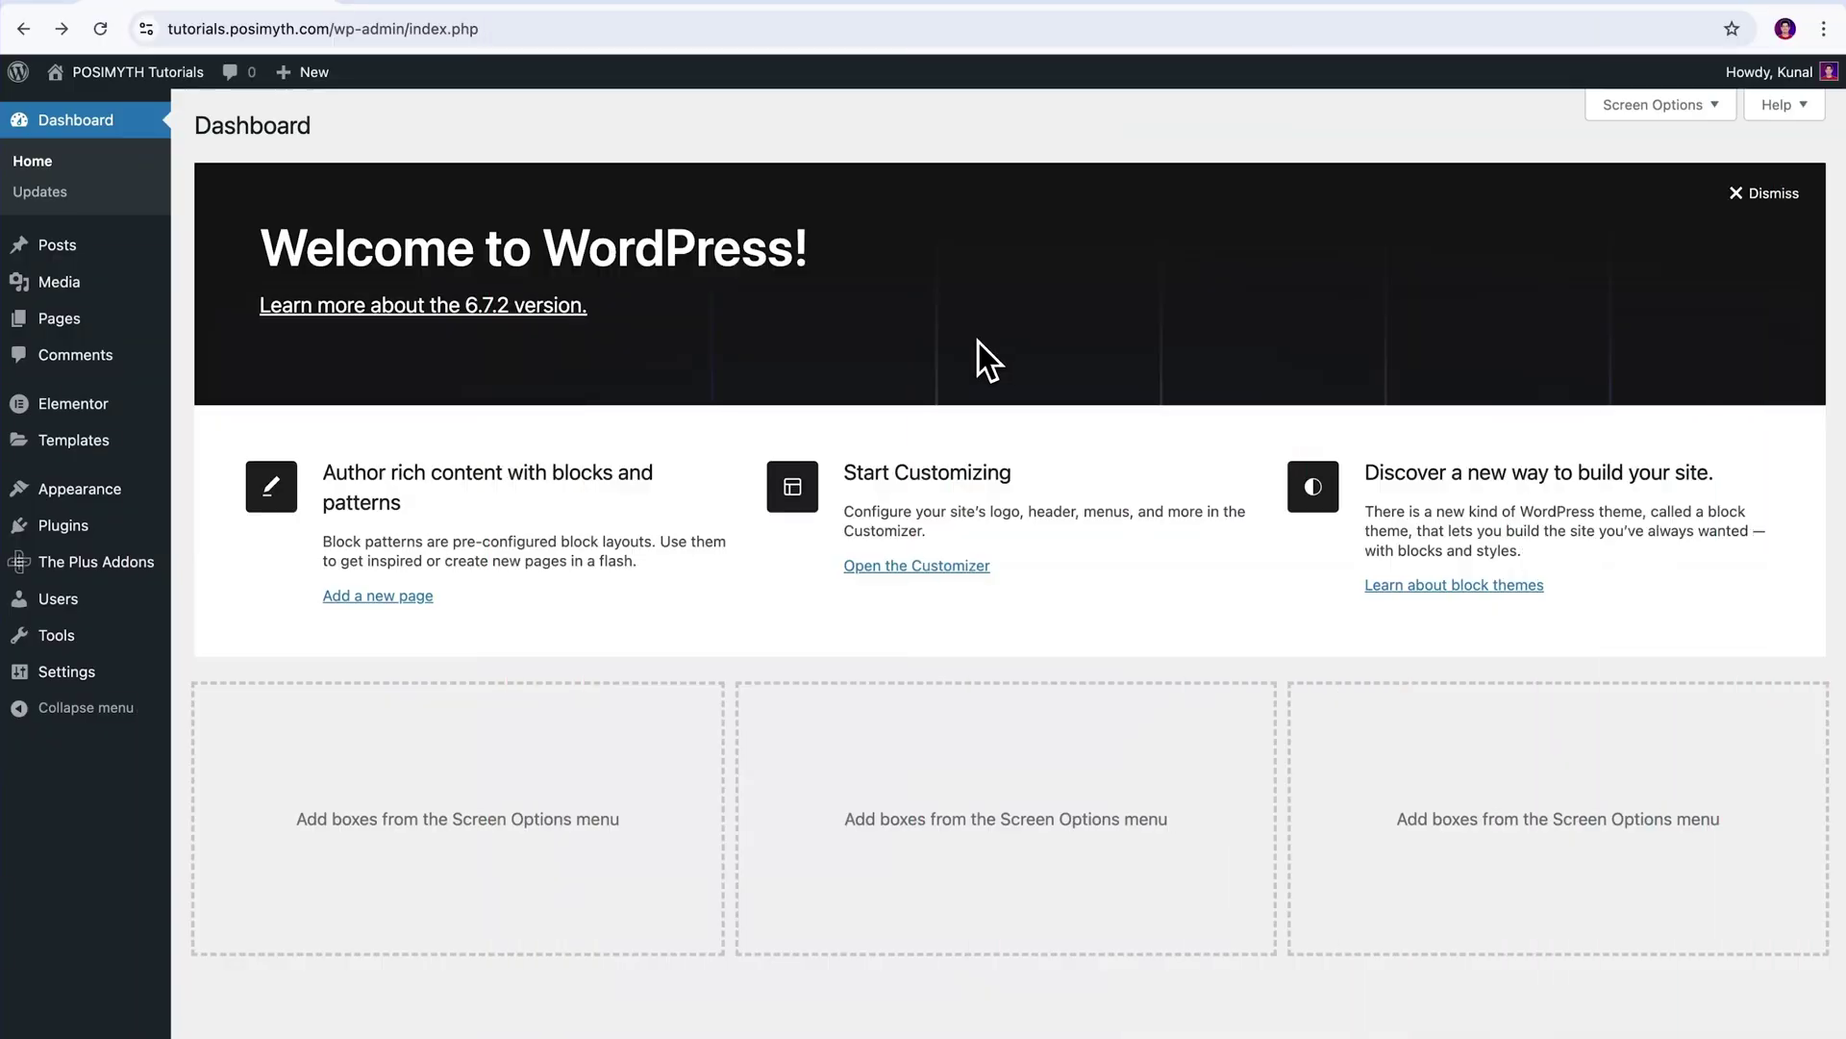
Follow The Plus Addons upgrade link to the pricing page showing $39, $79 and $169 plans
{"action": "left_click", "coordinate": [100, 536]}
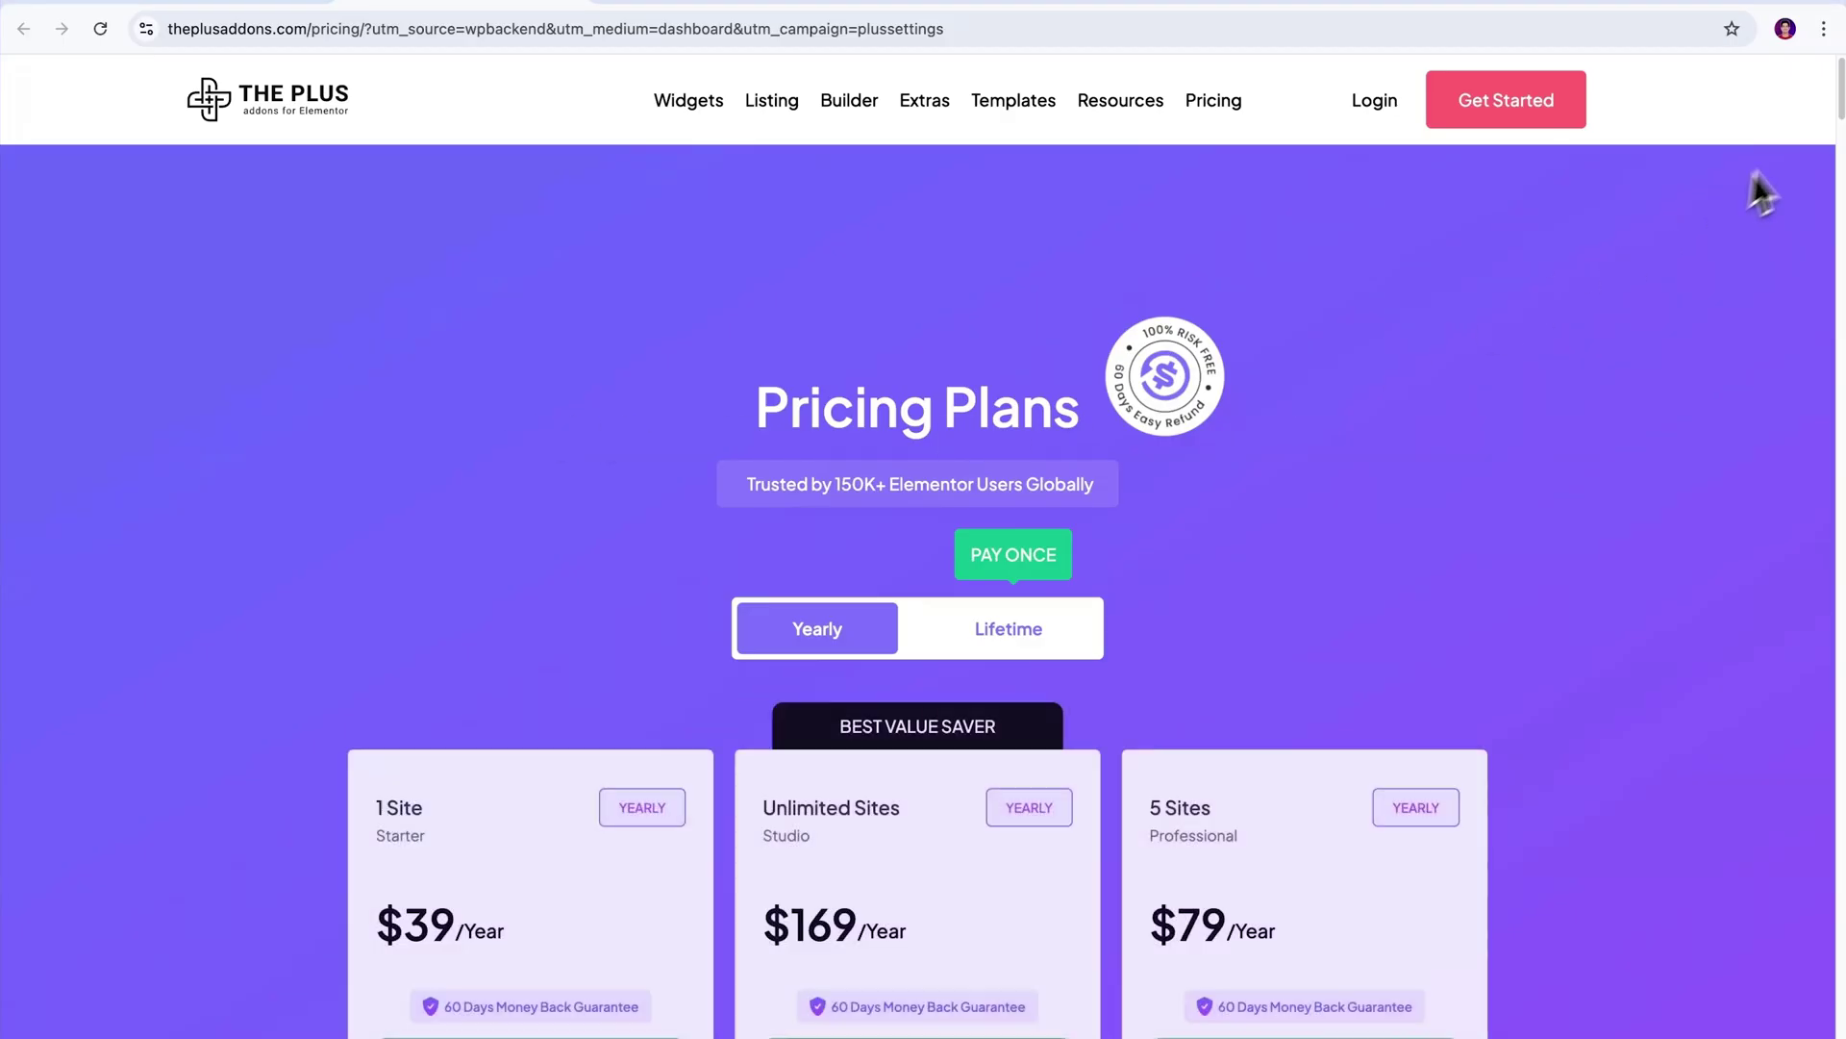
Toggle pricing between Yearly and Lifetime, ending on Lifetime, and scroll to compare features
{"action": "left_click_drag", "start_coordinate": [1841, 91], "coordinate": [1840, 111]}
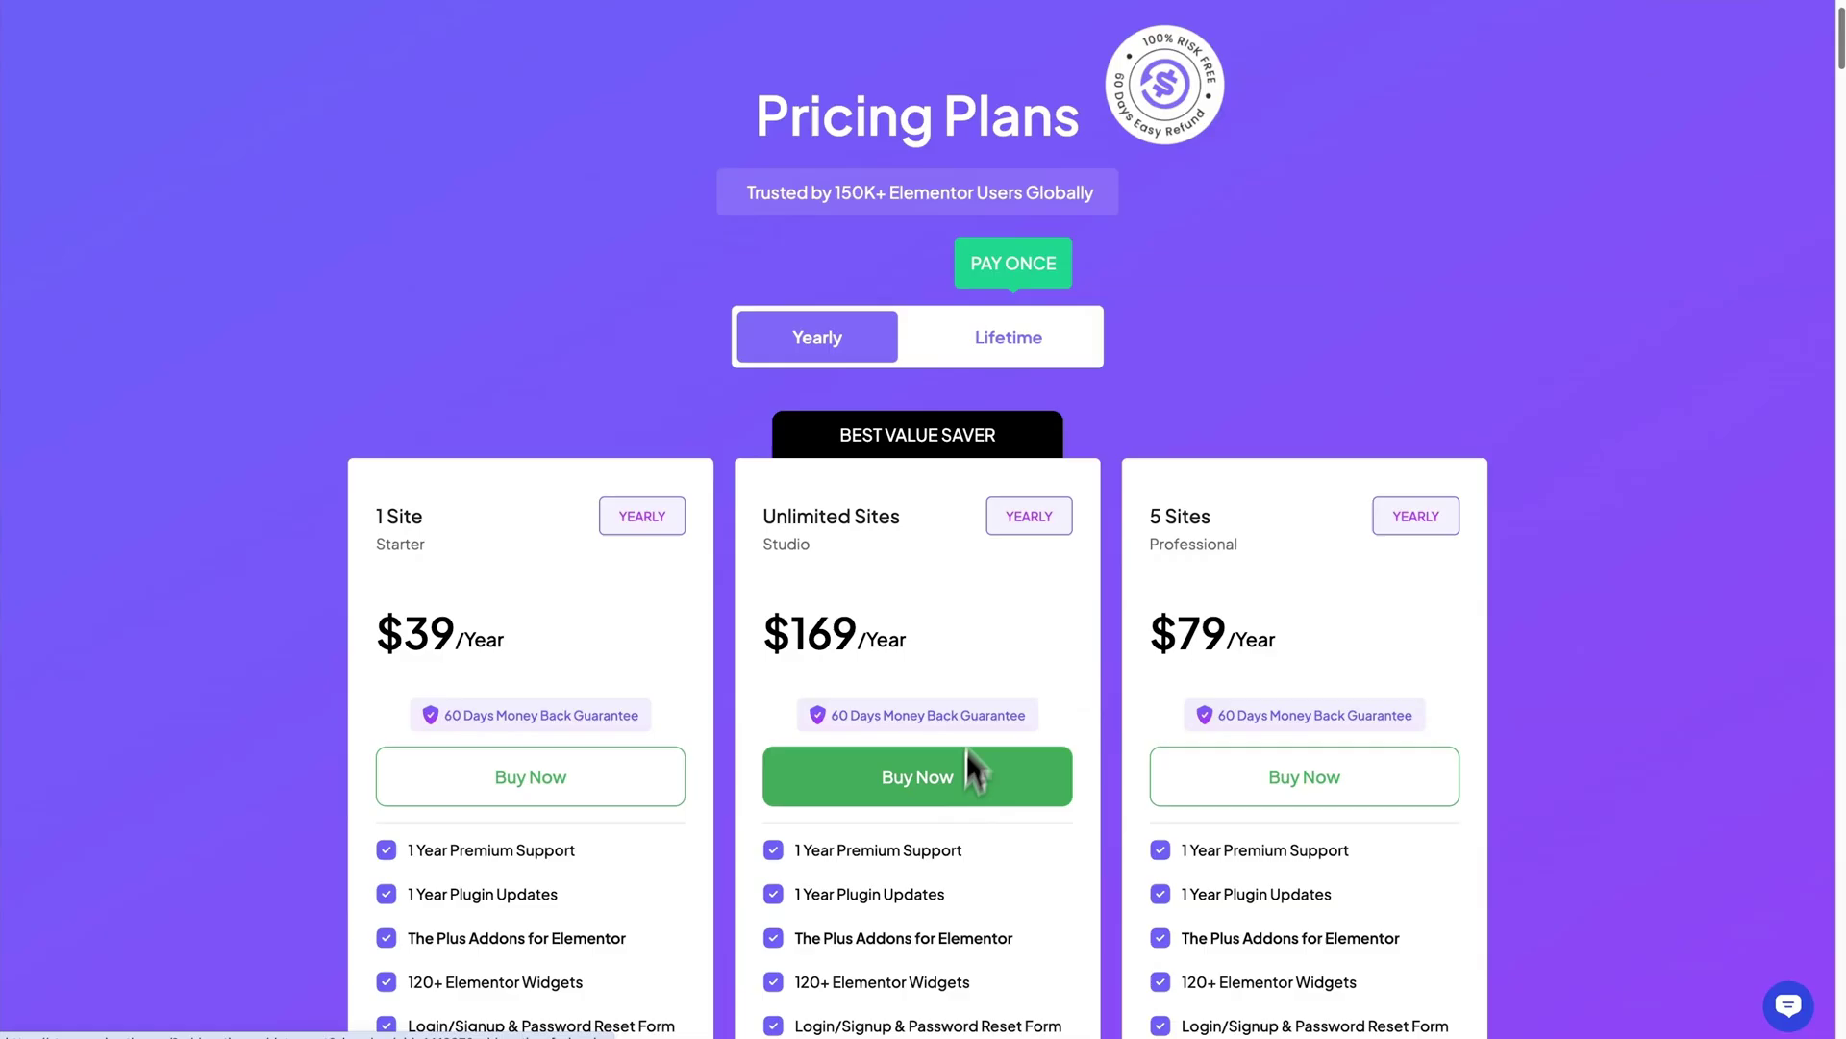
{"action": "left_click", "coordinate": [1010, 342]}
{"action": "left_click", "coordinate": [865, 360]}
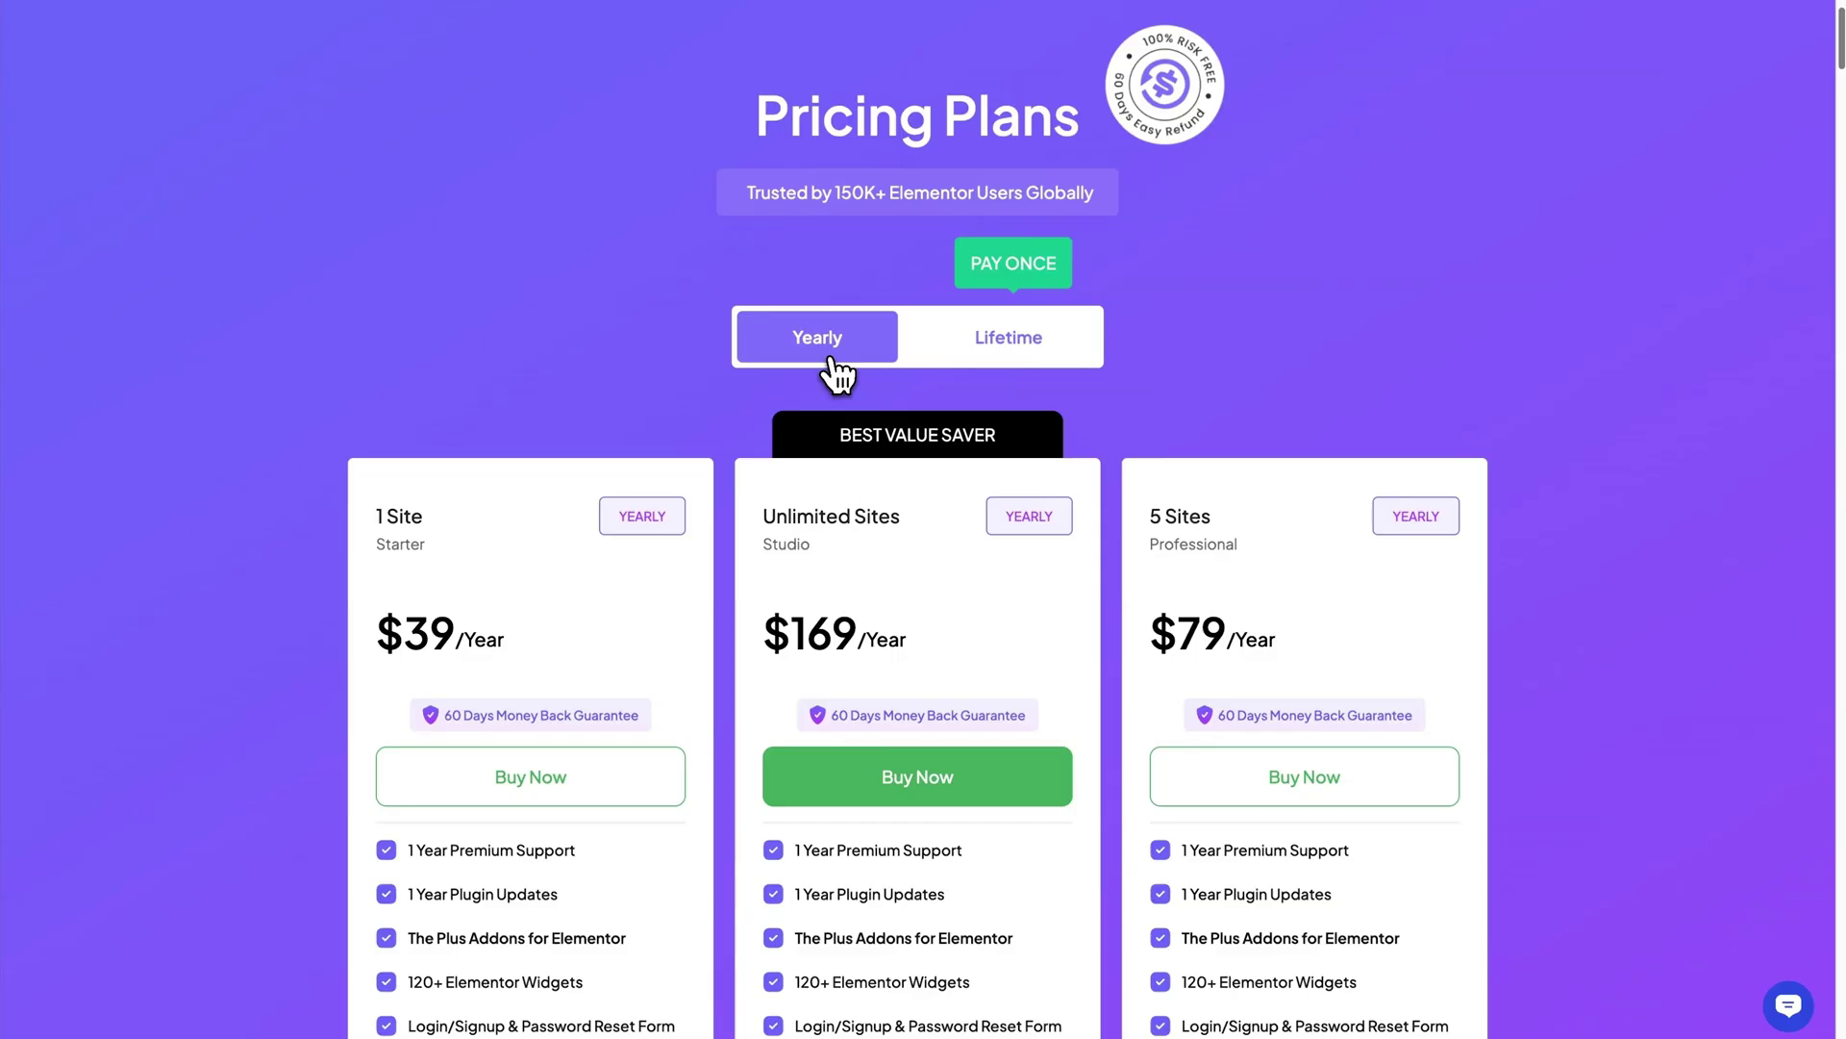
{"action": "left_click", "coordinate": [1007, 357]}
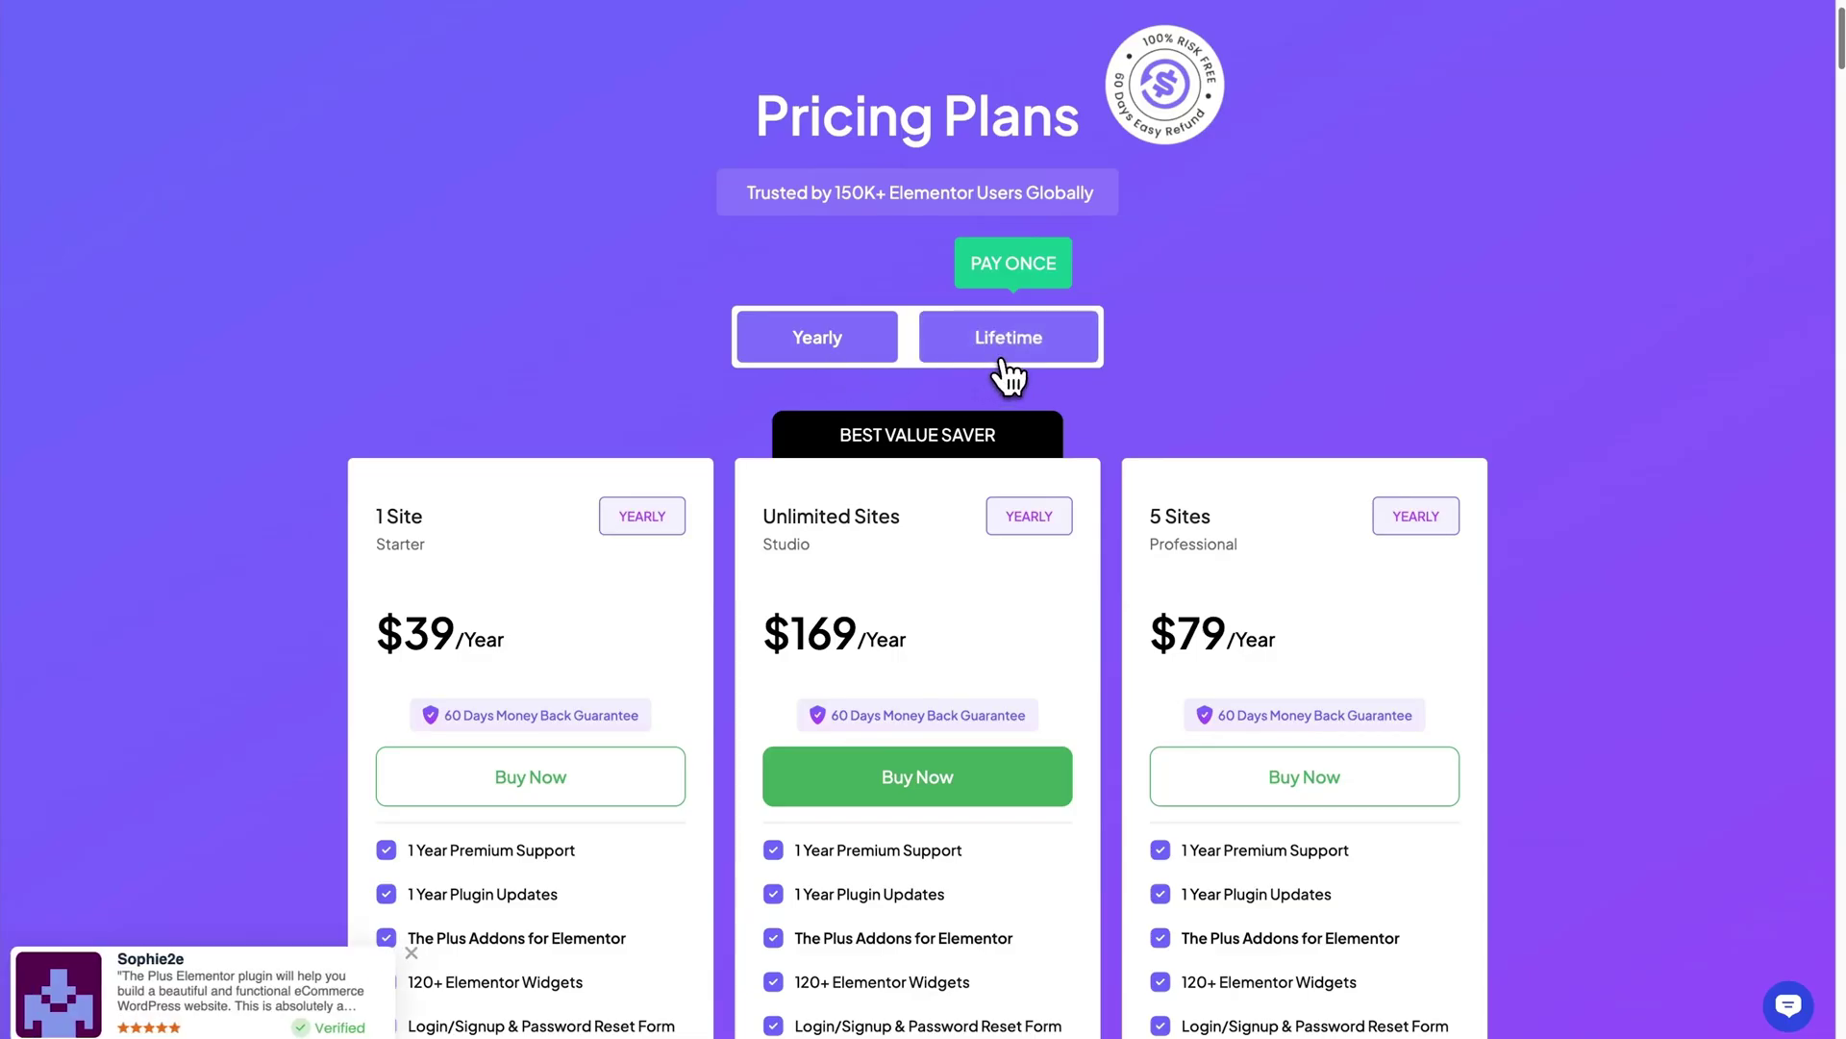
{"action": "left_click_drag", "start_coordinate": [754, 550], "coordinate": [817, 554]}
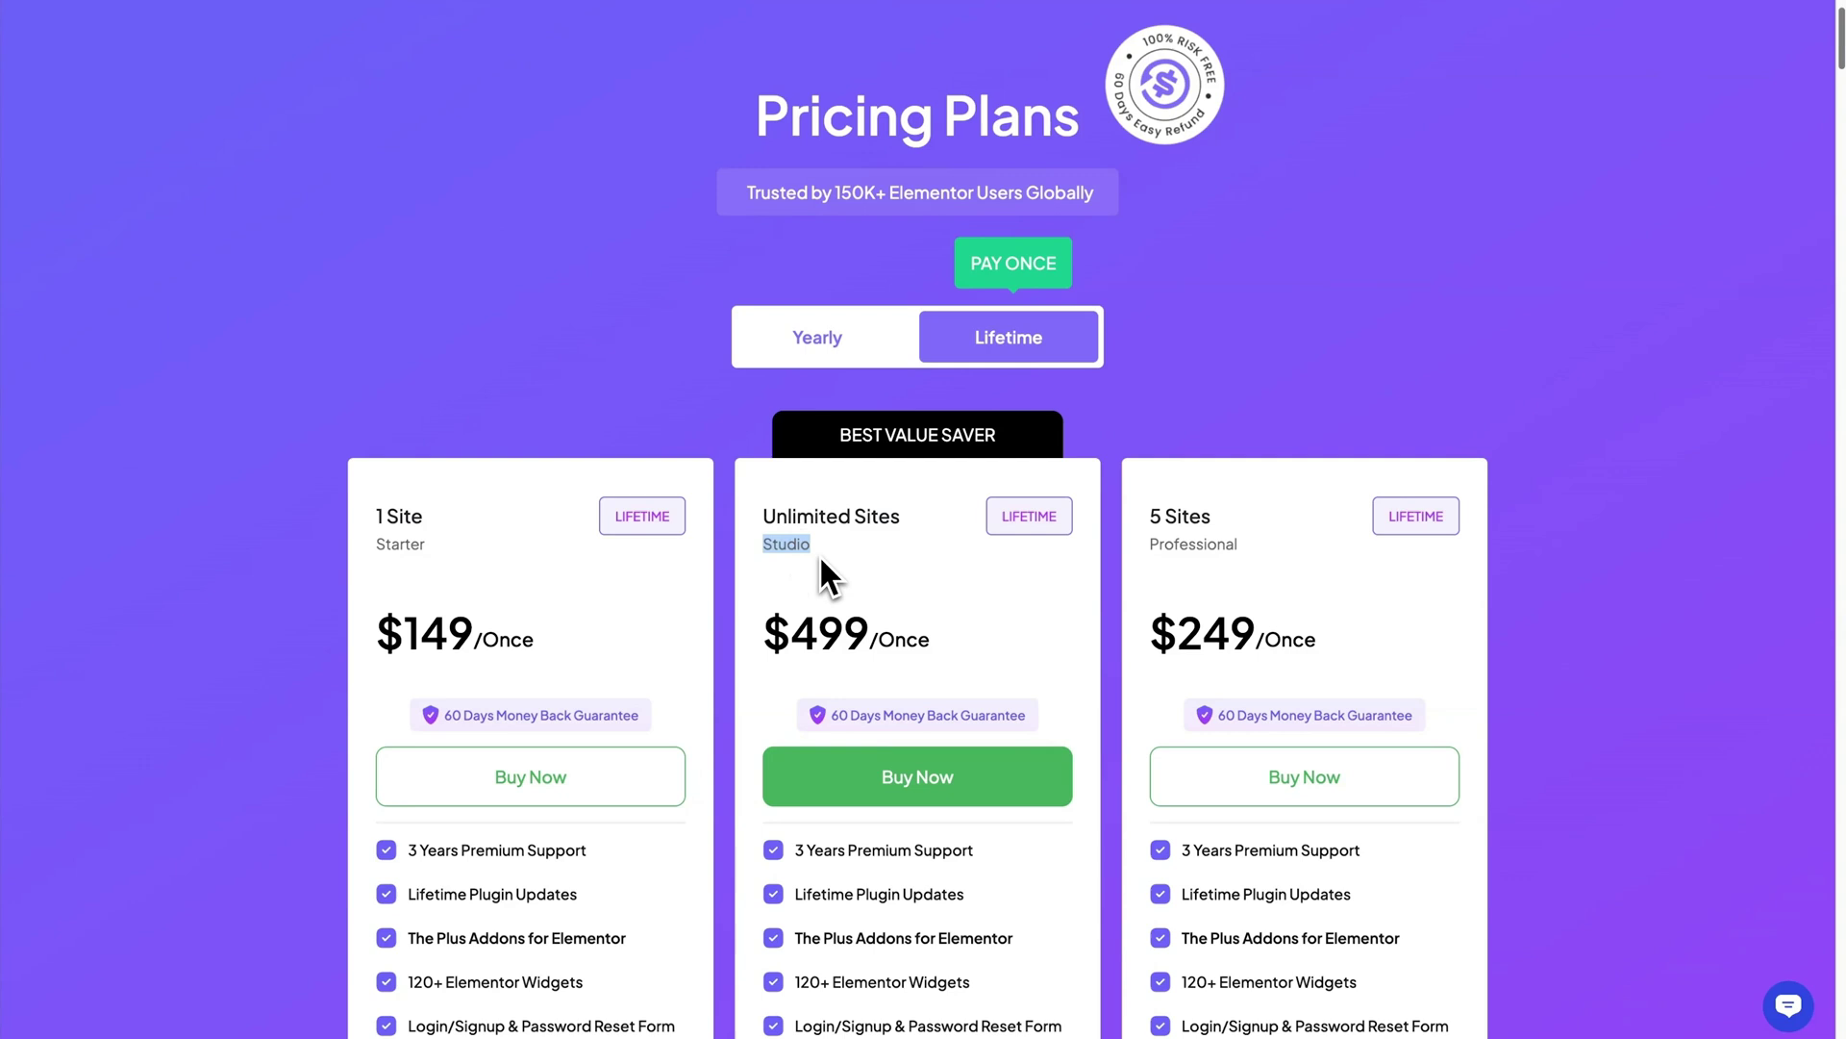
{"action": "scroll", "coordinate": [1842, 60], "scroll_direction": "down", "scroll_amount": 3}
{"action": "scroll", "coordinate": [1842, 60], "scroll_direction": "down", "scroll_amount": 1}
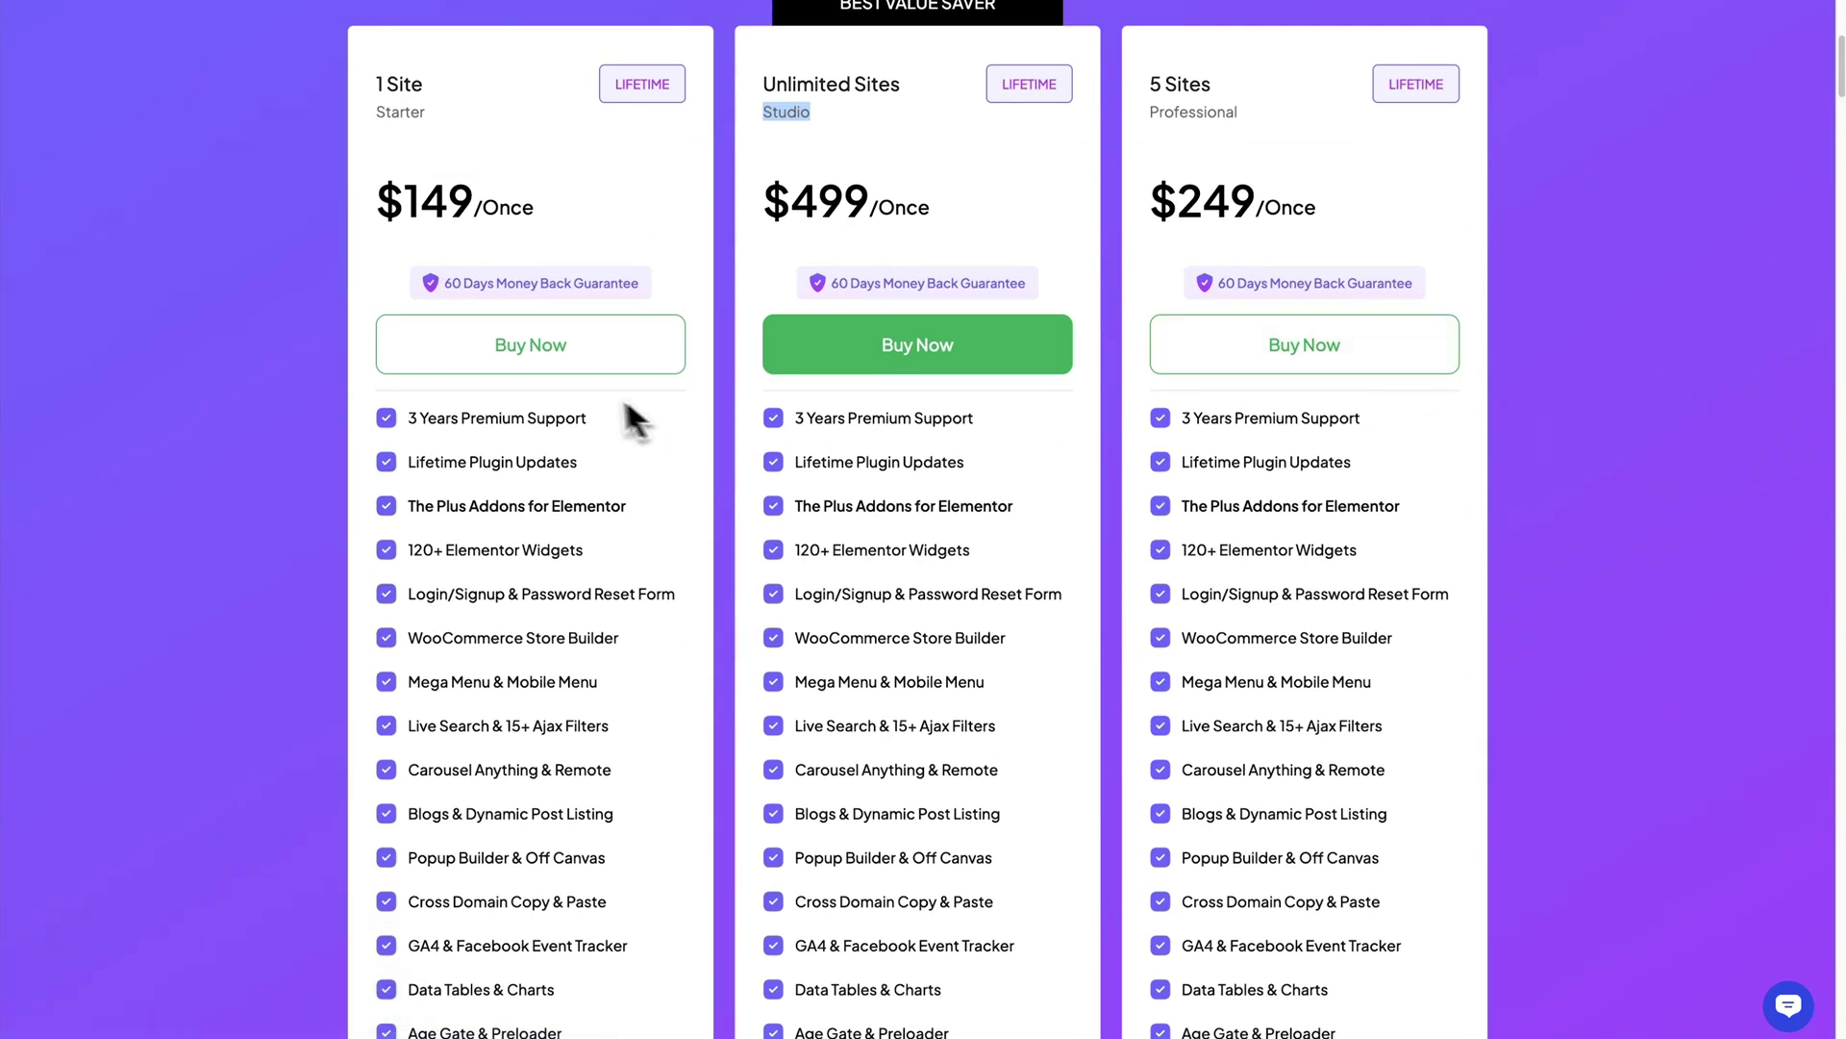
Buy the Unlimited Sites lifetime plan via PayPal and review the order's license keys
{"action": "left_click", "coordinate": [918, 363]}
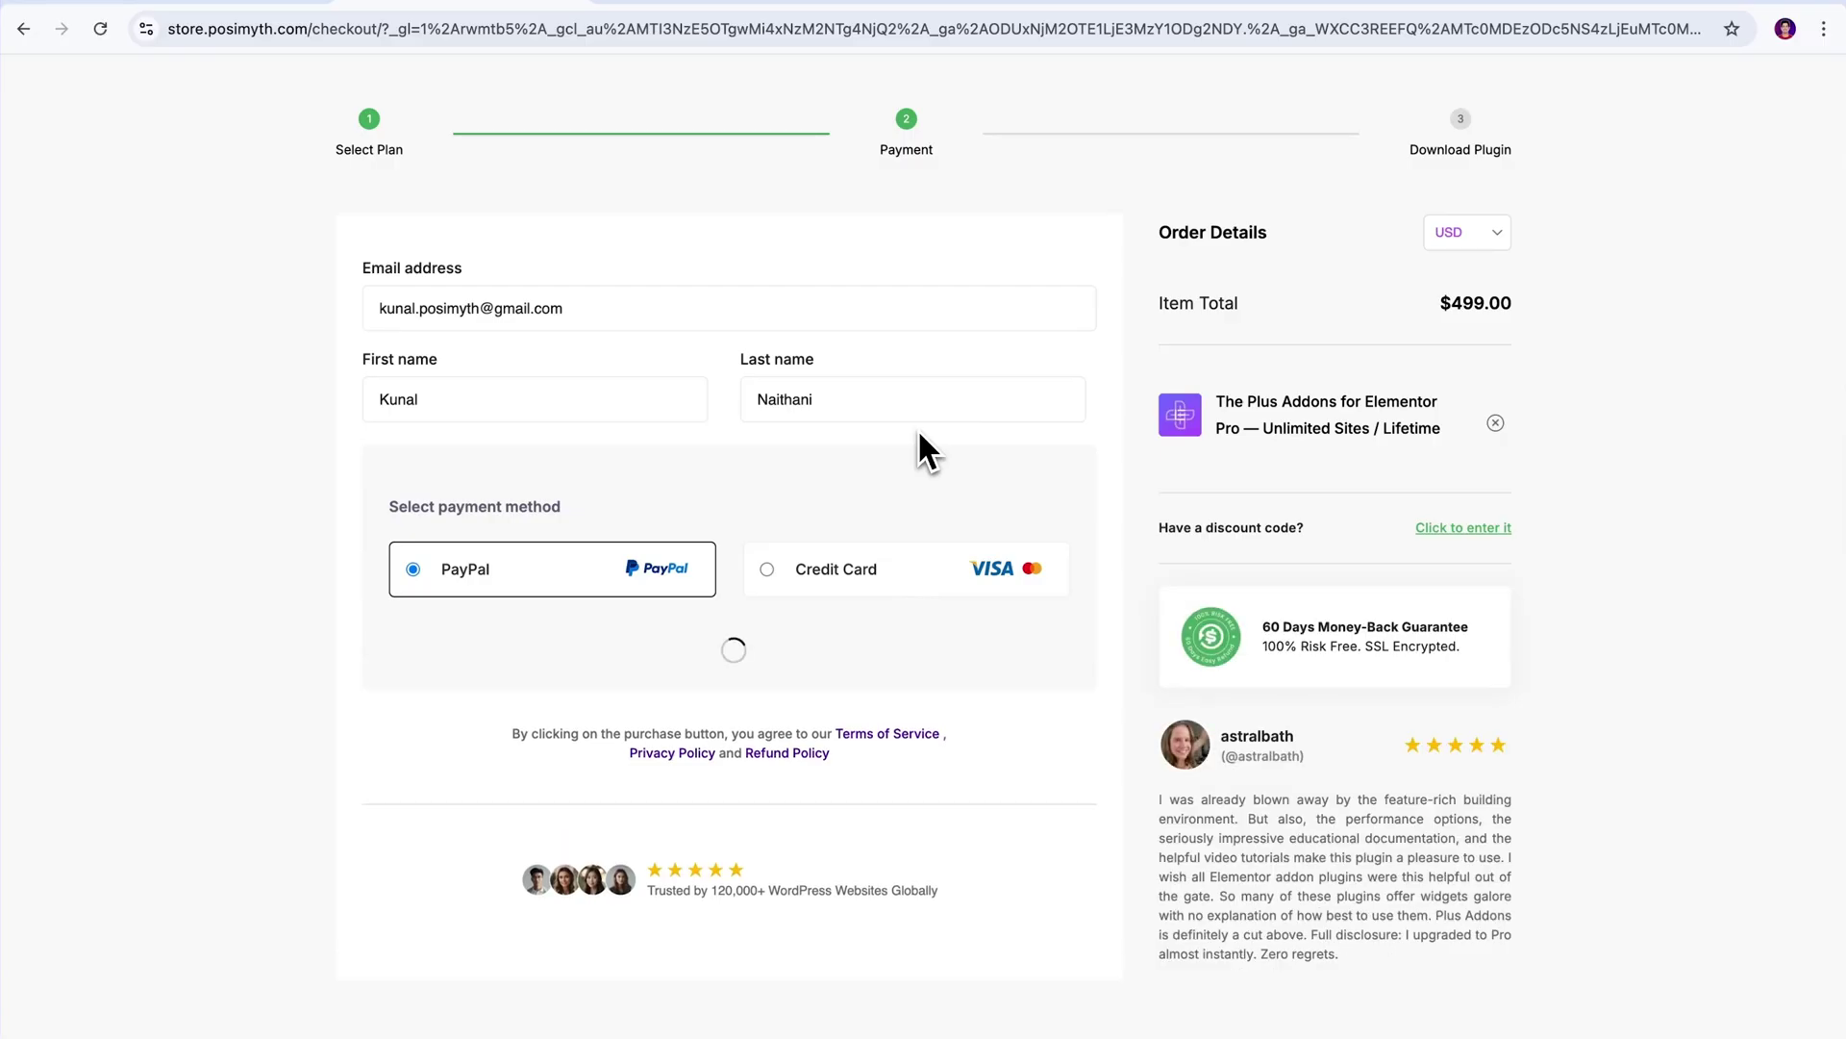
{"action": "left_click", "coordinate": [767, 577]}
{"action": "left_click", "coordinate": [437, 575]}
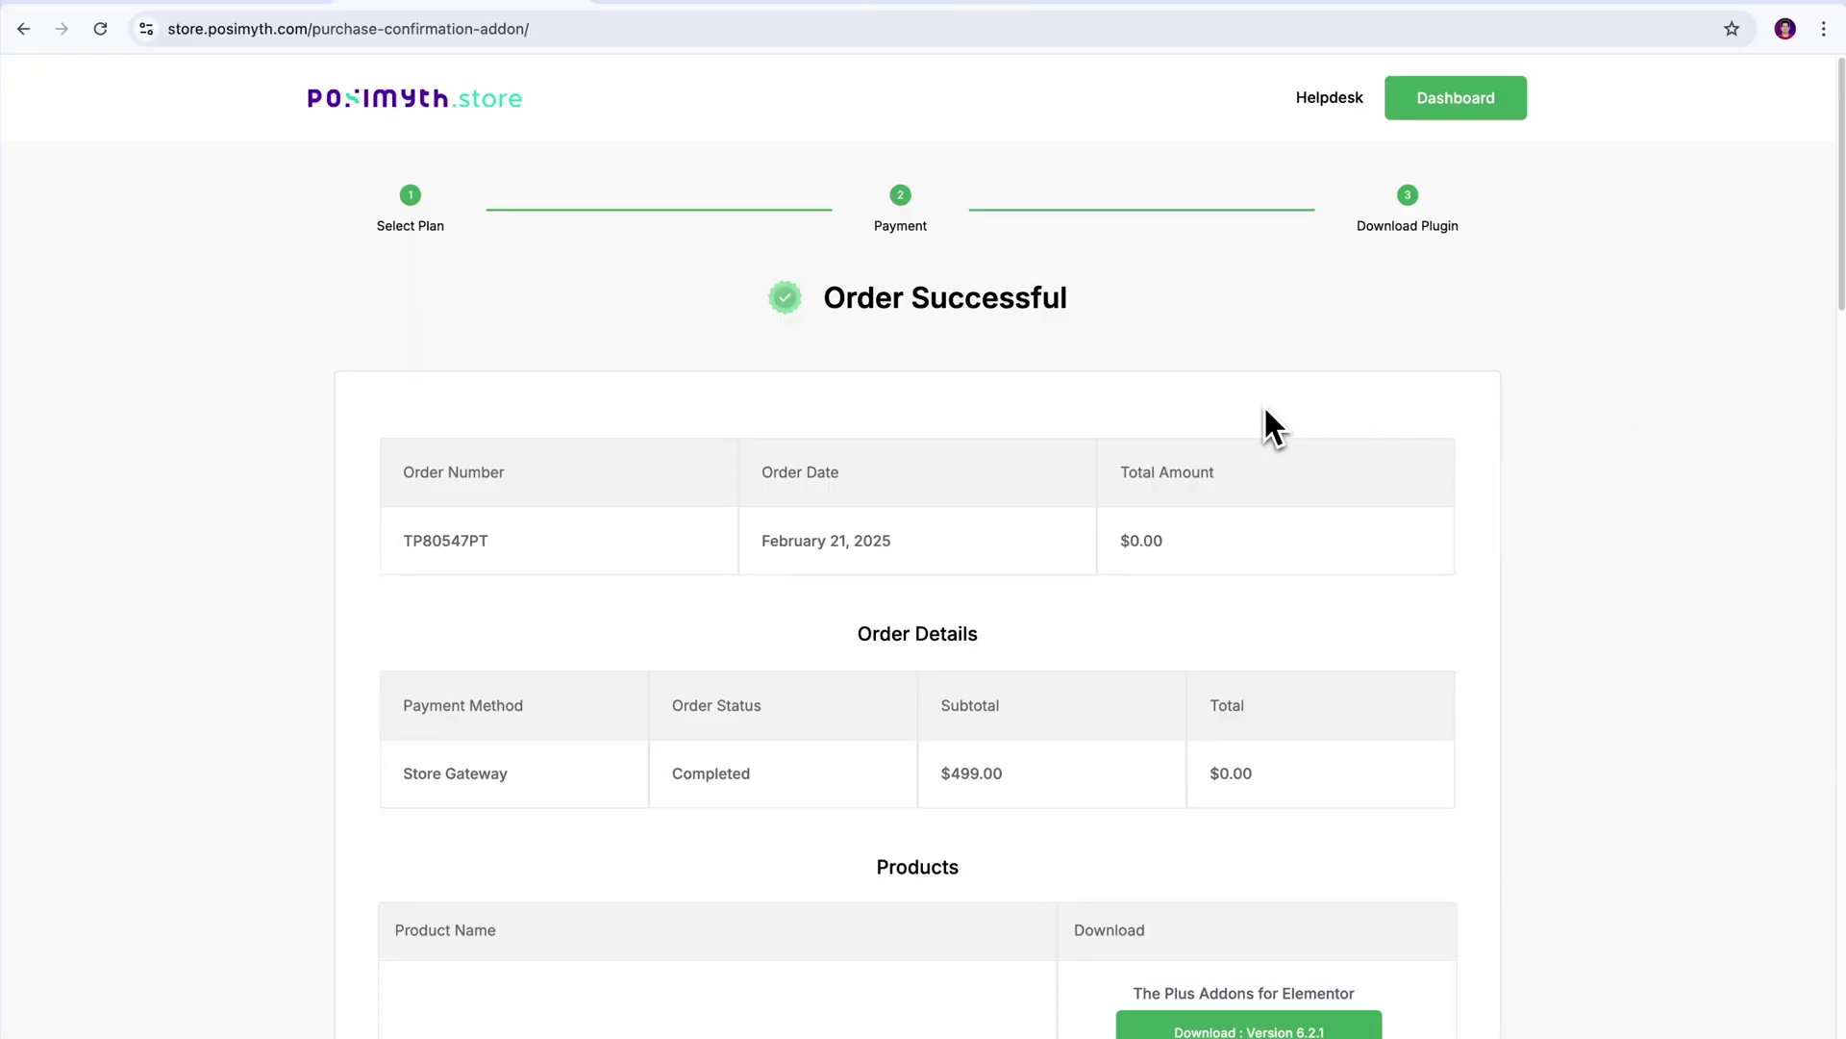
{"action": "left_click_drag", "start_coordinate": [825, 300], "coordinate": [1091, 310]}
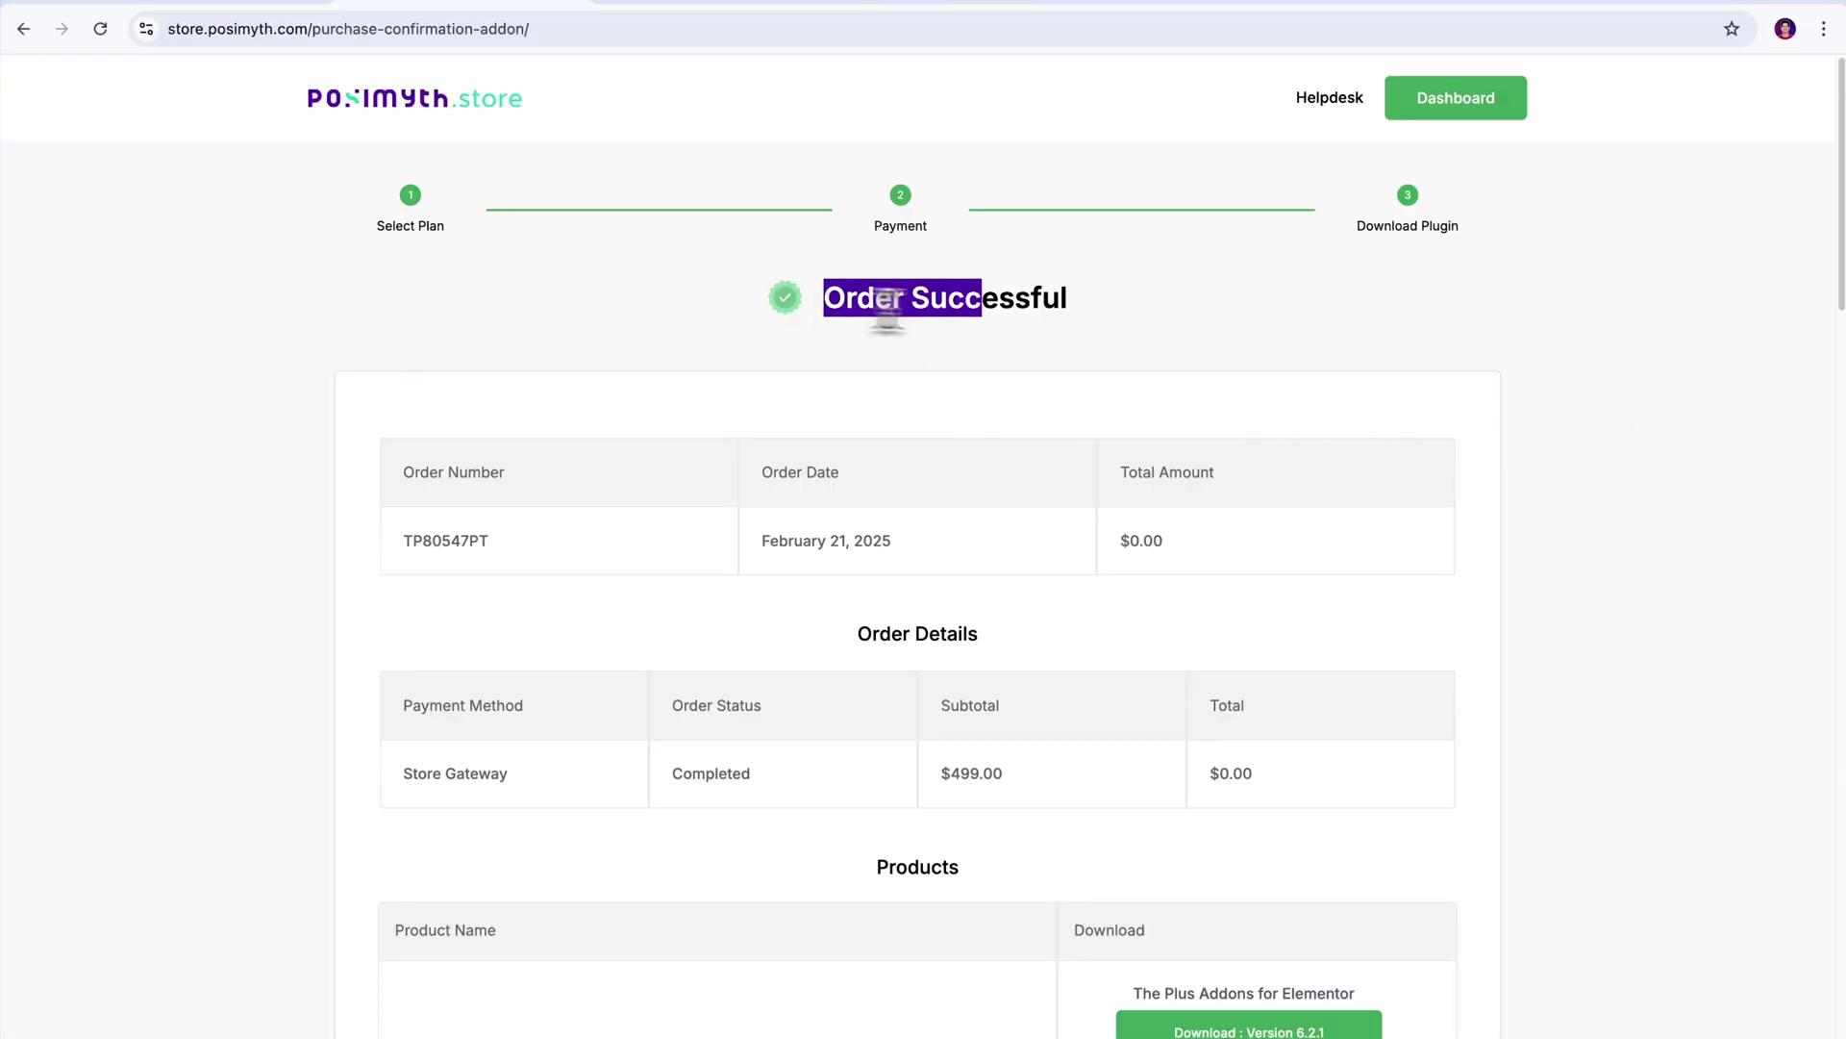
{"action": "scroll", "coordinate": [1652, 430], "scroll_direction": "down", "scroll_amount": 3}
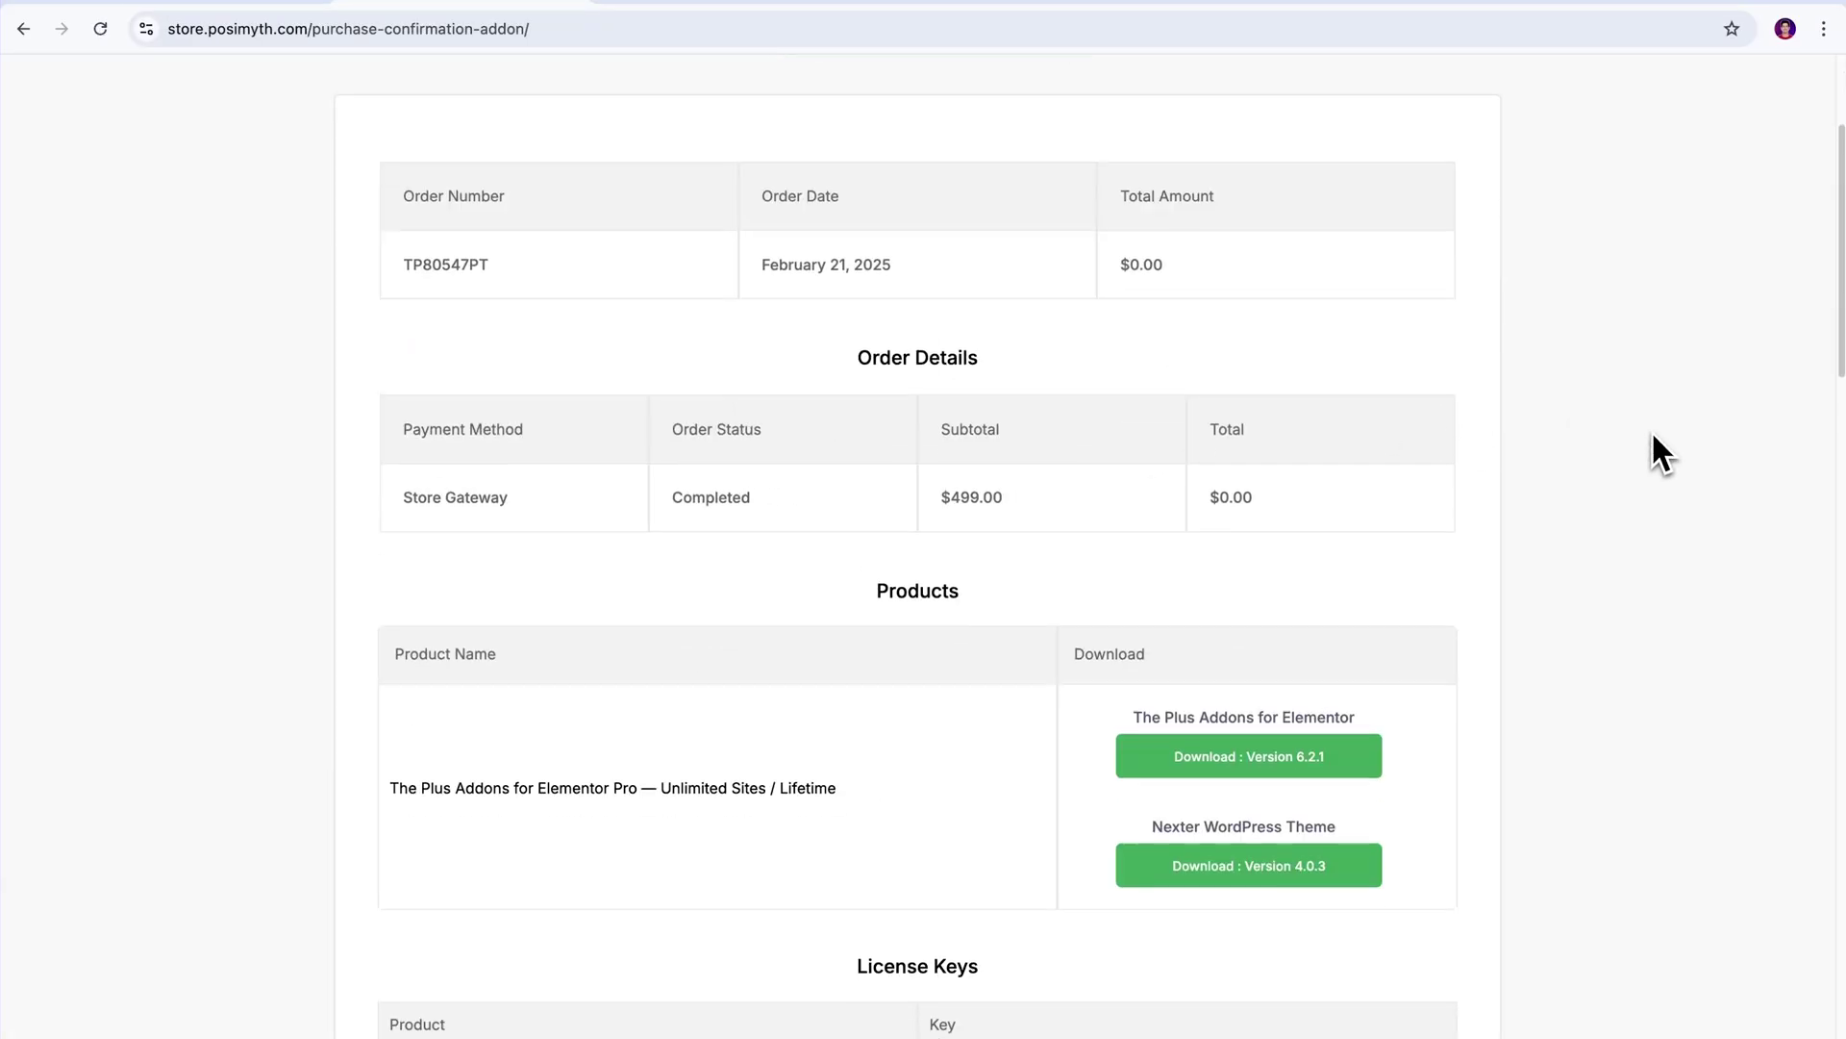
{"action": "scroll", "coordinate": [1652, 430], "scroll_direction": "down", "scroll_amount": 4}
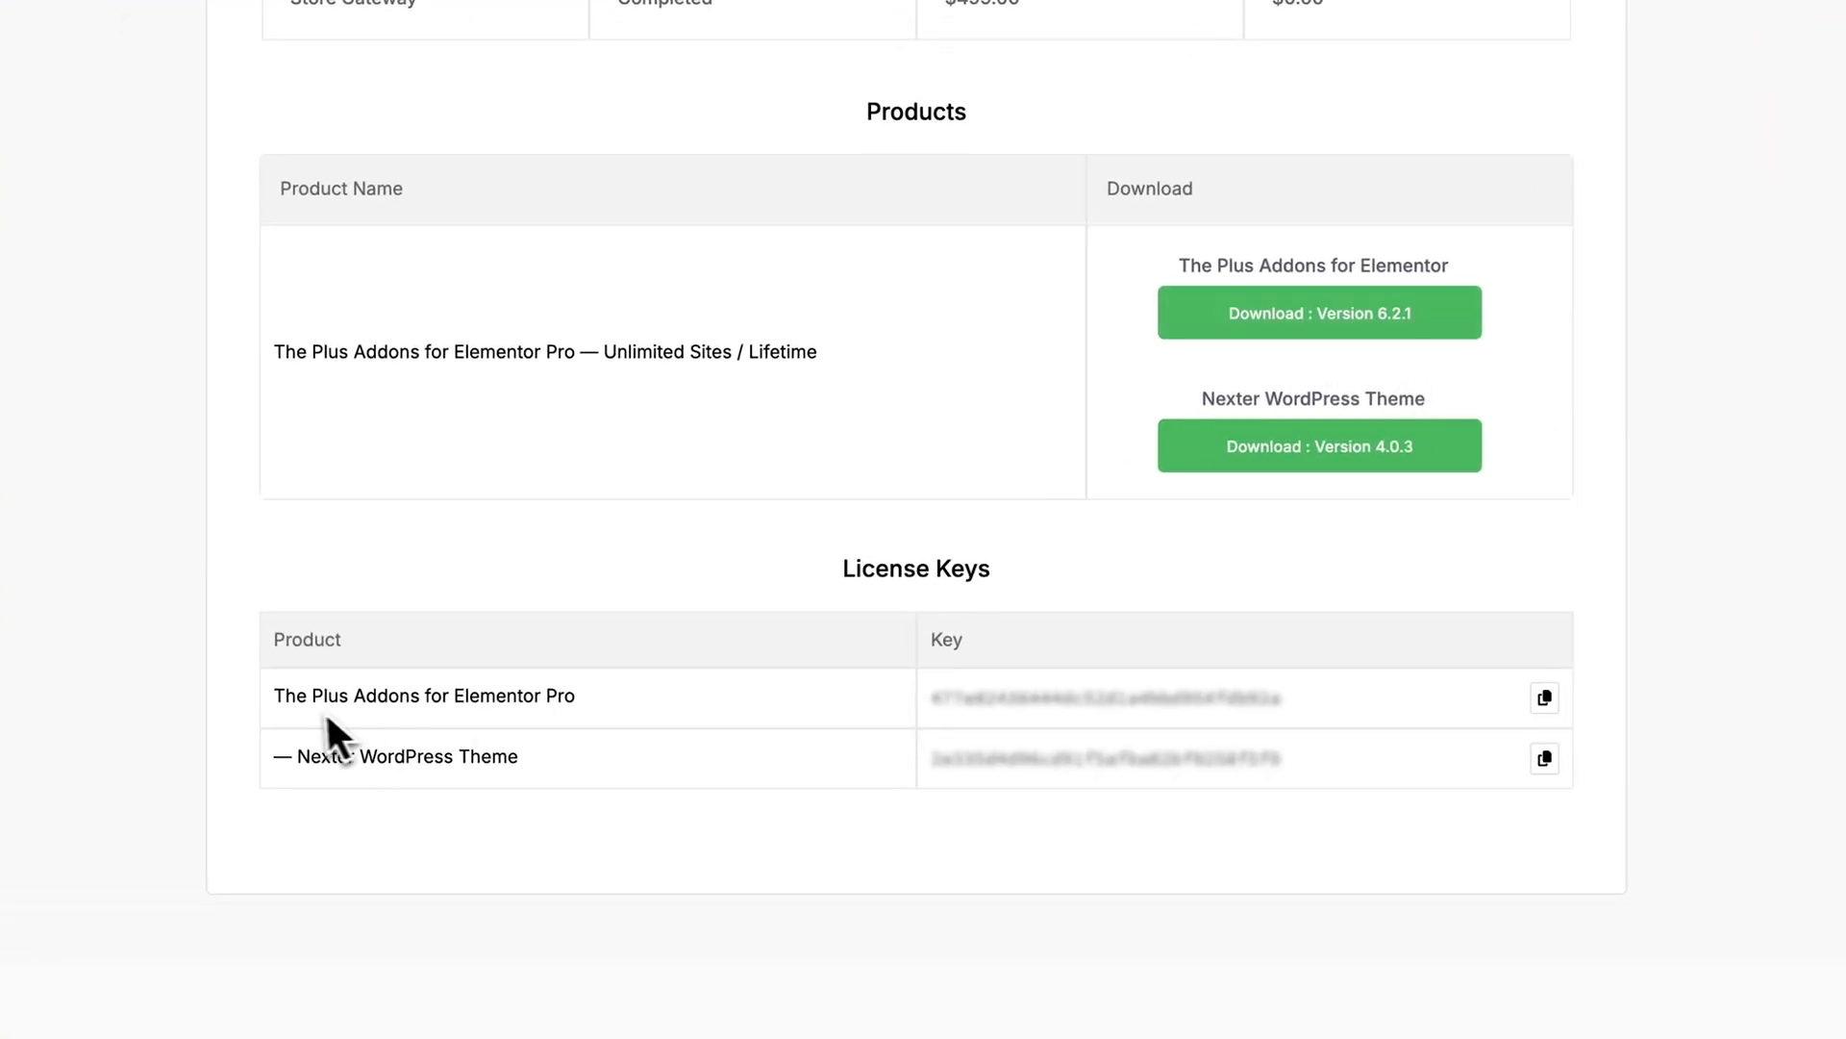
{"action": "left_click_drag", "start_coordinate": [275, 700], "coordinate": [587, 707]}
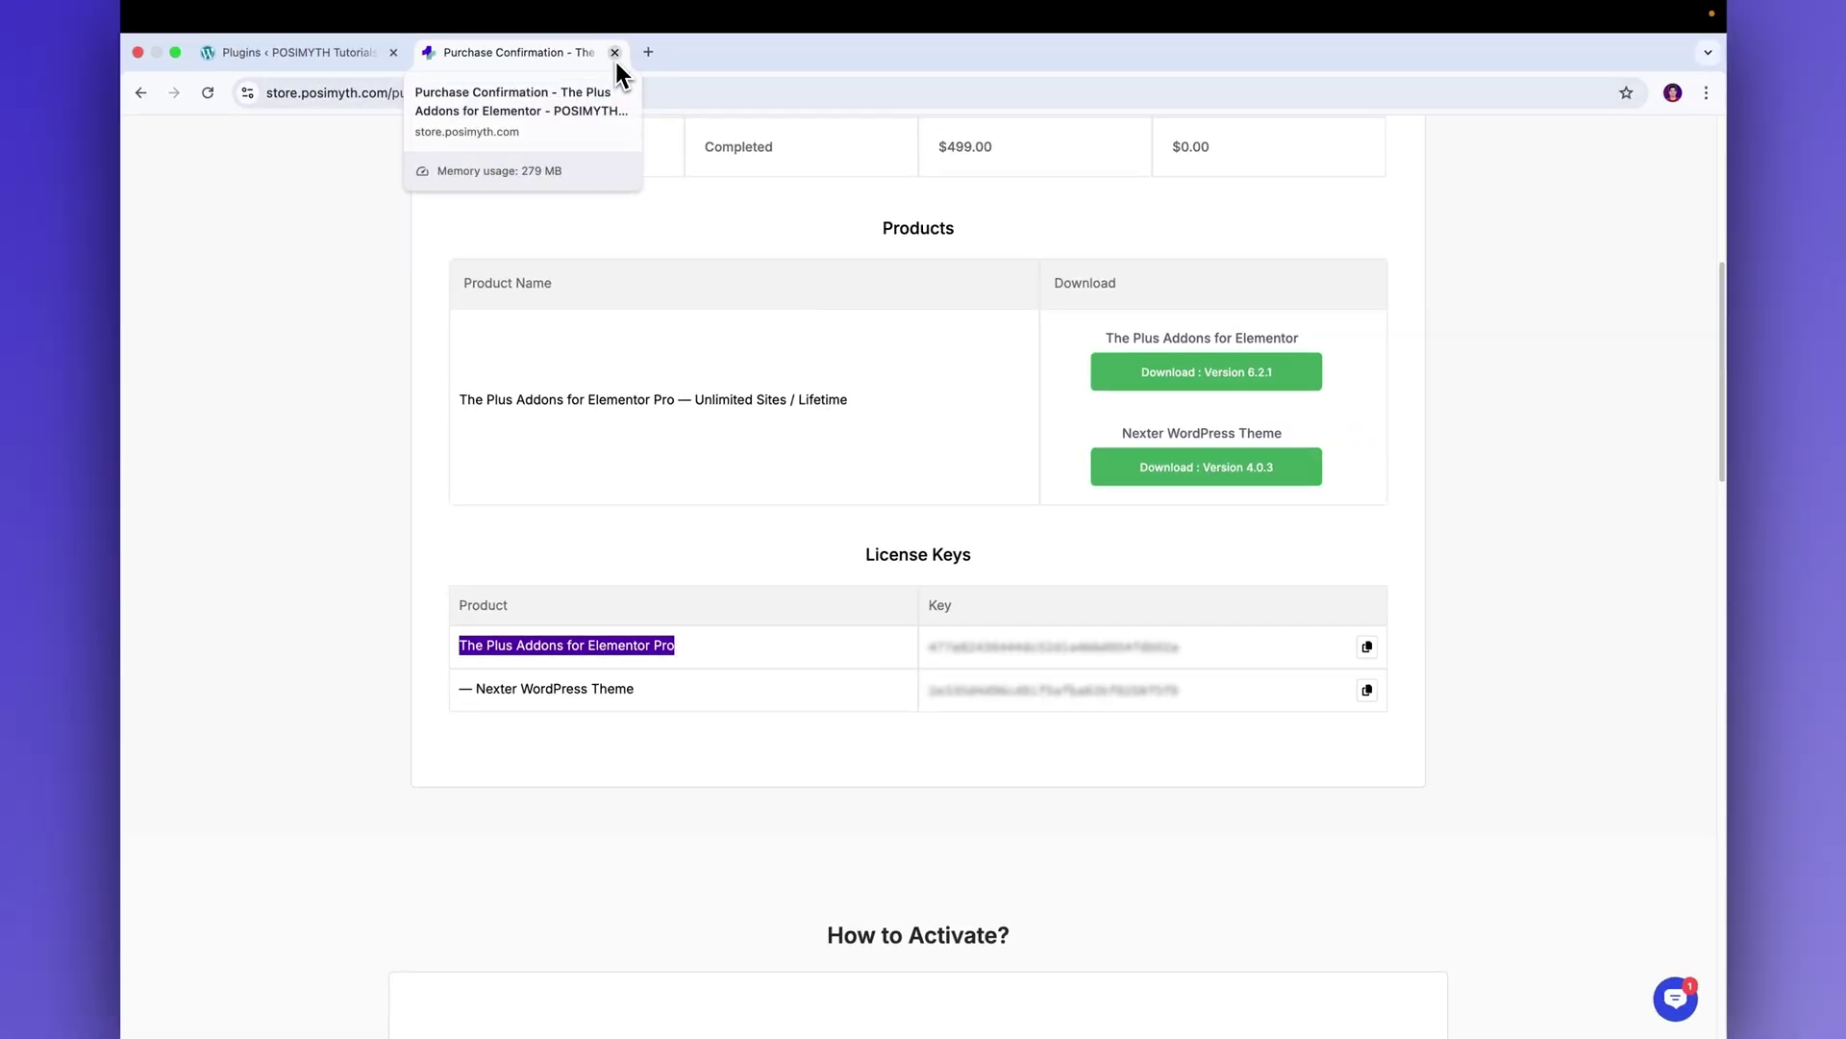
Close the confirmation tab and load store.posimyth.com in a new tab
{"action": "left_click", "coordinate": [616, 59]}
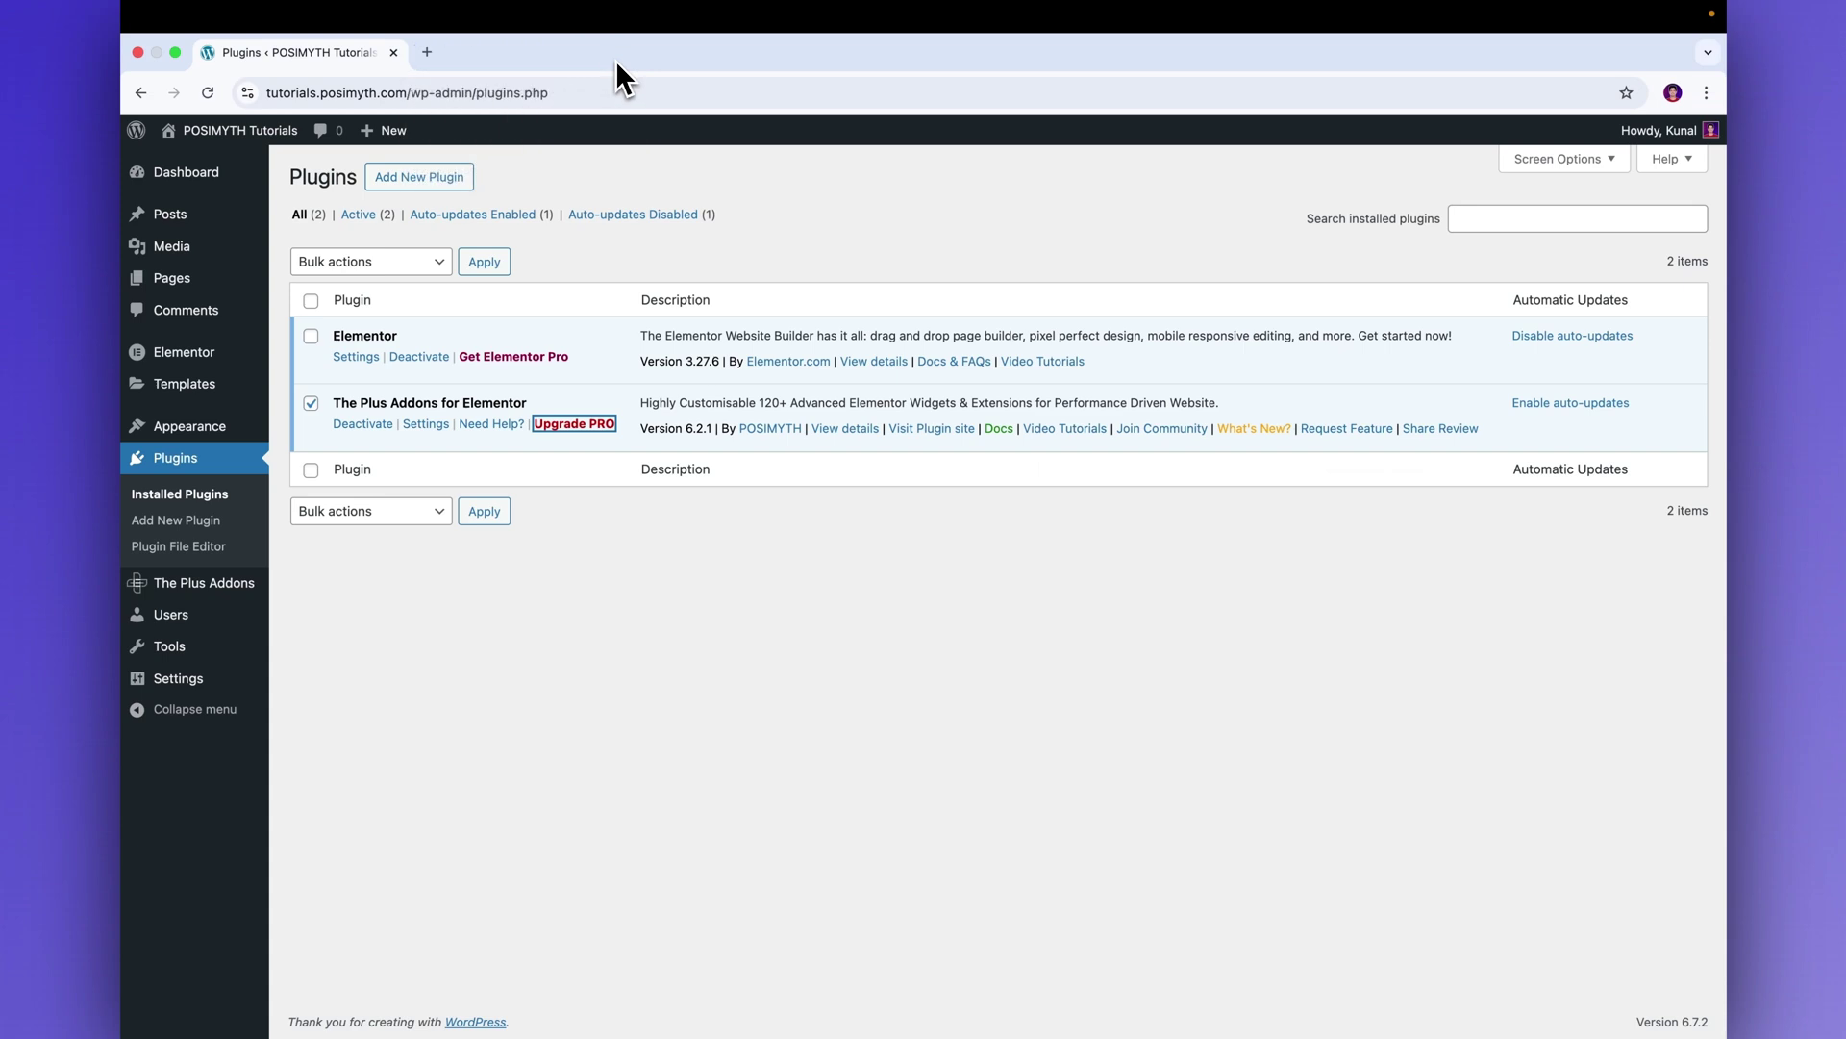
{"action": "left_click", "coordinate": [427, 52]}
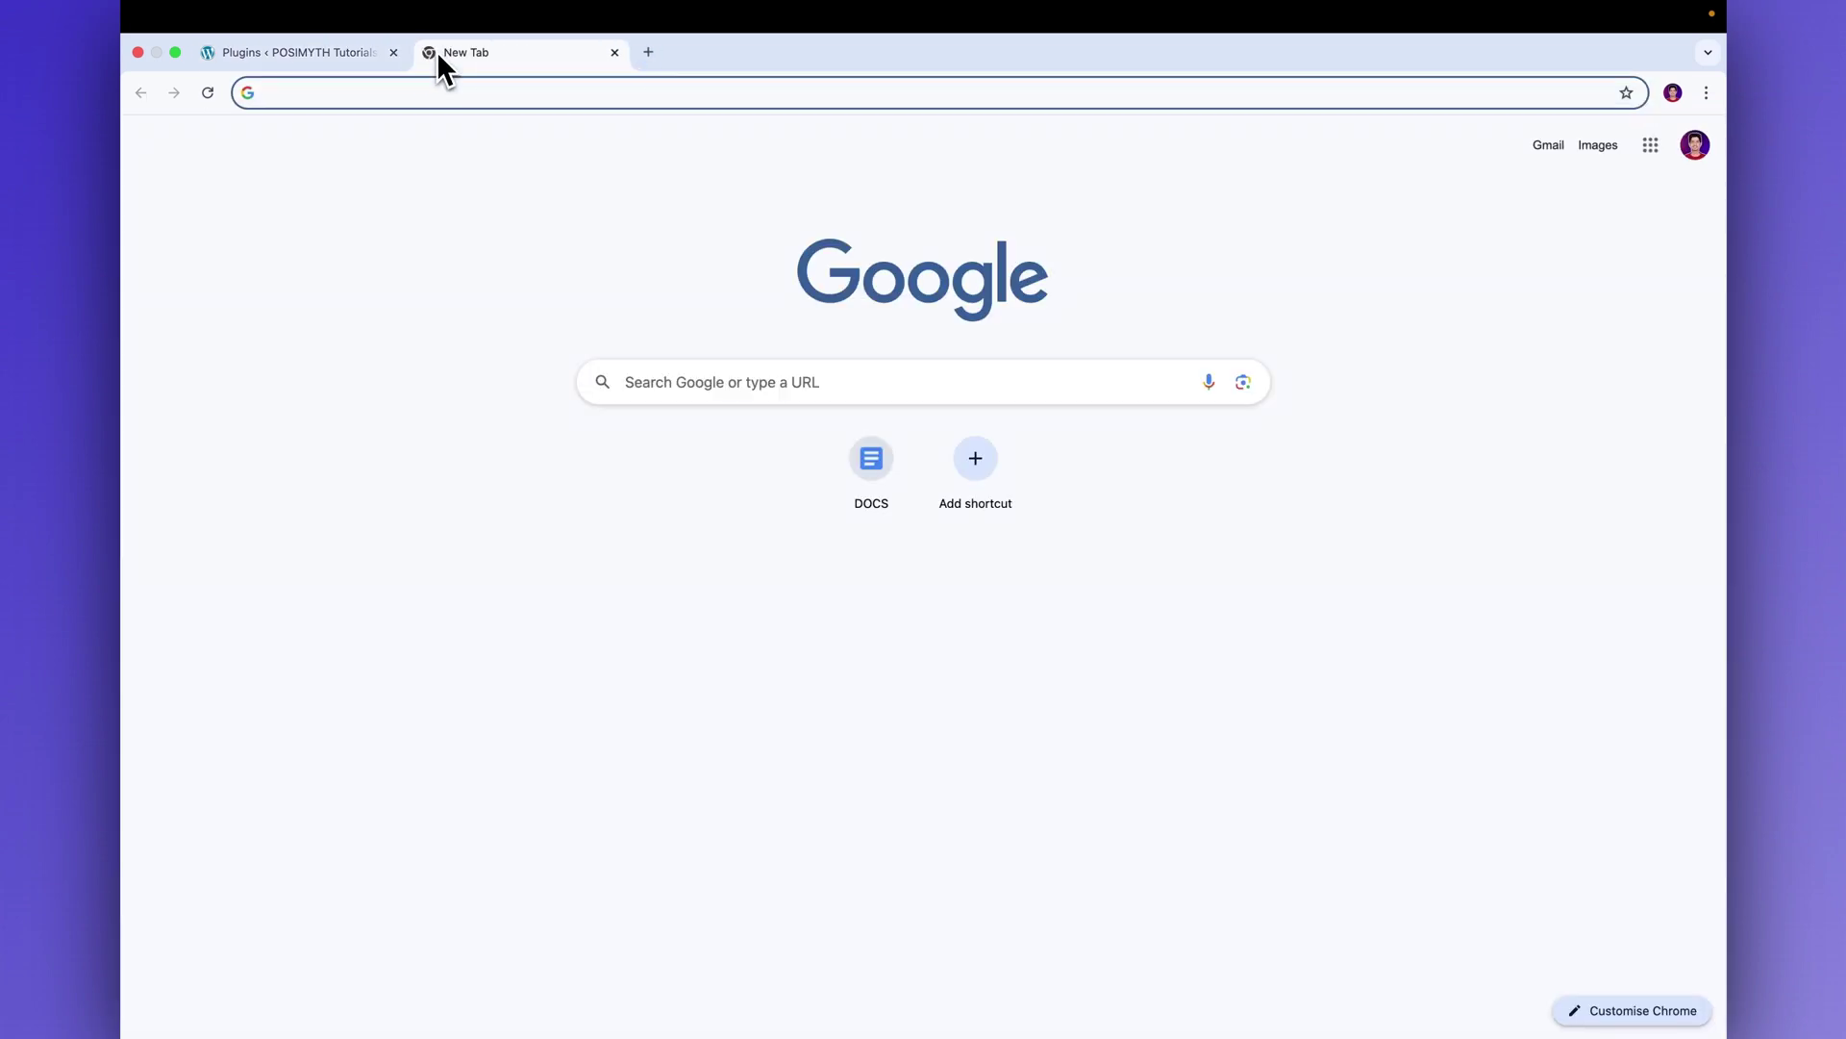
{"action": "left_click", "coordinate": [366, 90]}
{"action": "type", "text": "STORE.POSIM"}
{"action": "key", "text": "Return"}
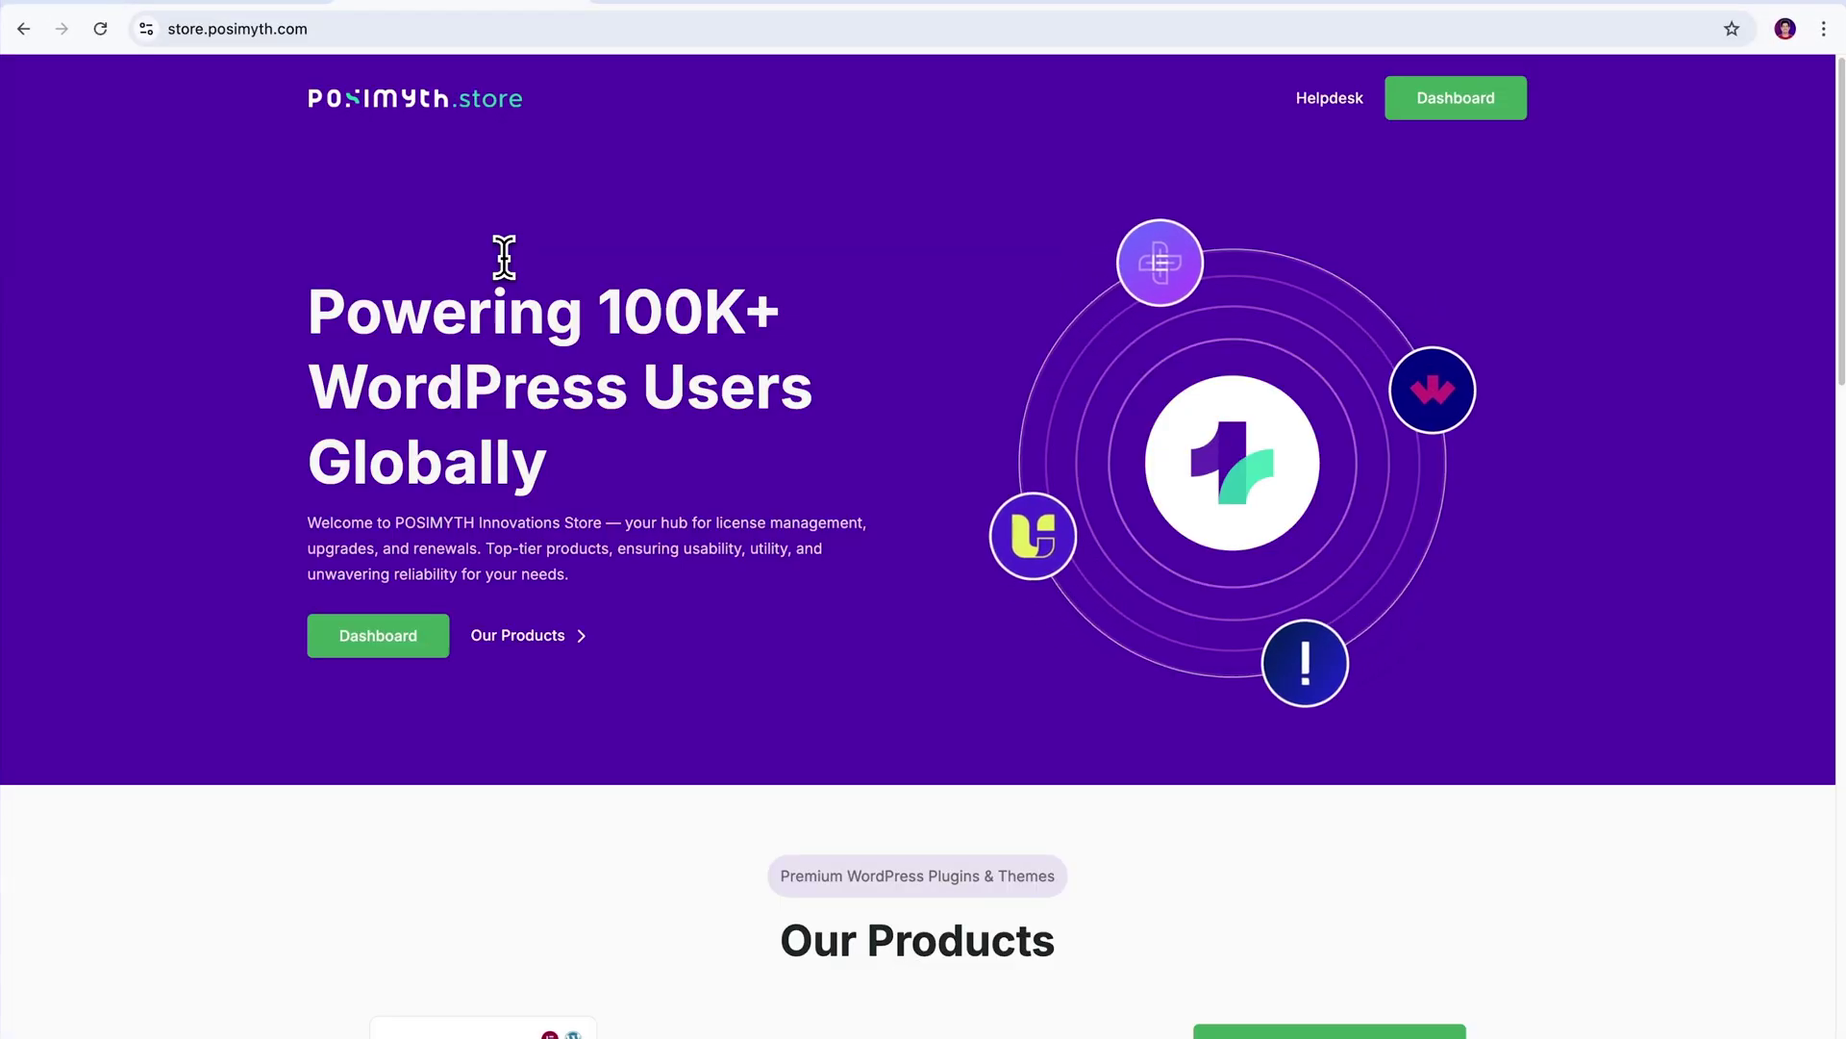
Download the 6.2.1 plugin zip from the store dashboard, then return to the WordPress dashboard
{"action": "left_click", "coordinate": [368, 663]}
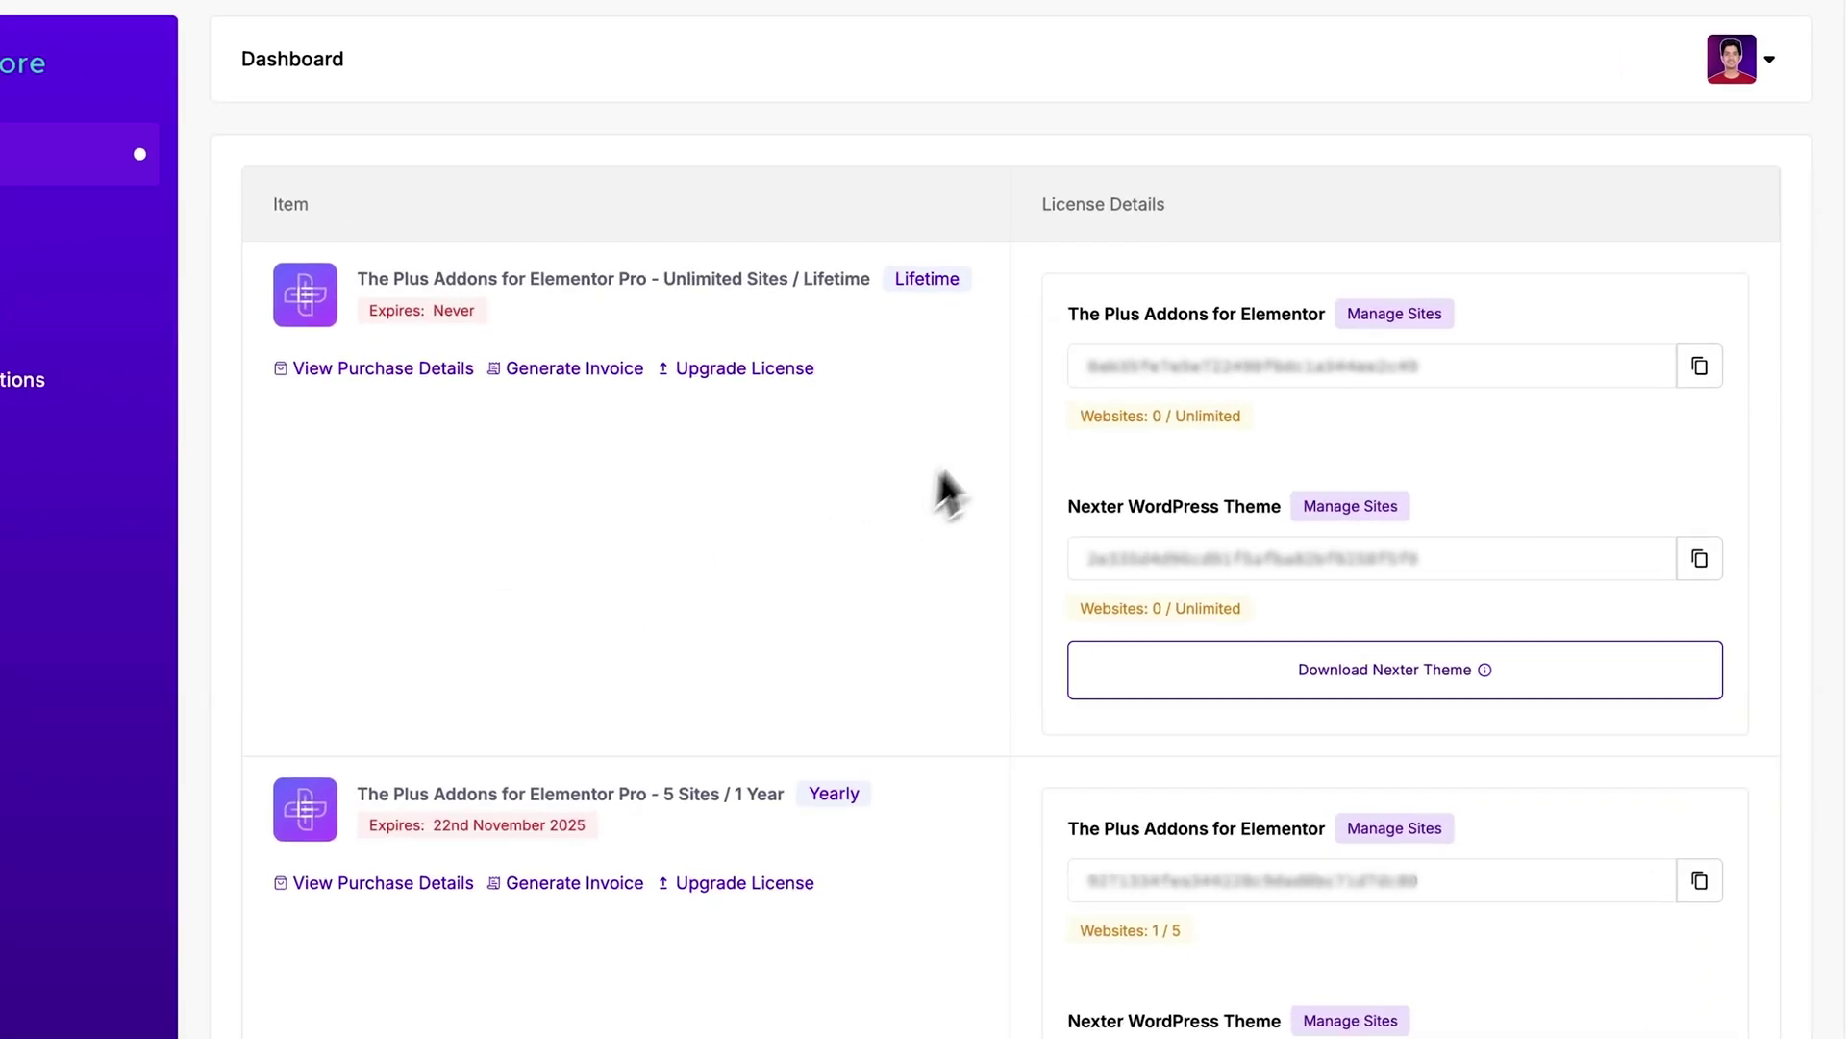
{"action": "left_click_drag", "start_coordinate": [972, 286], "coordinate": [1268, 295]}
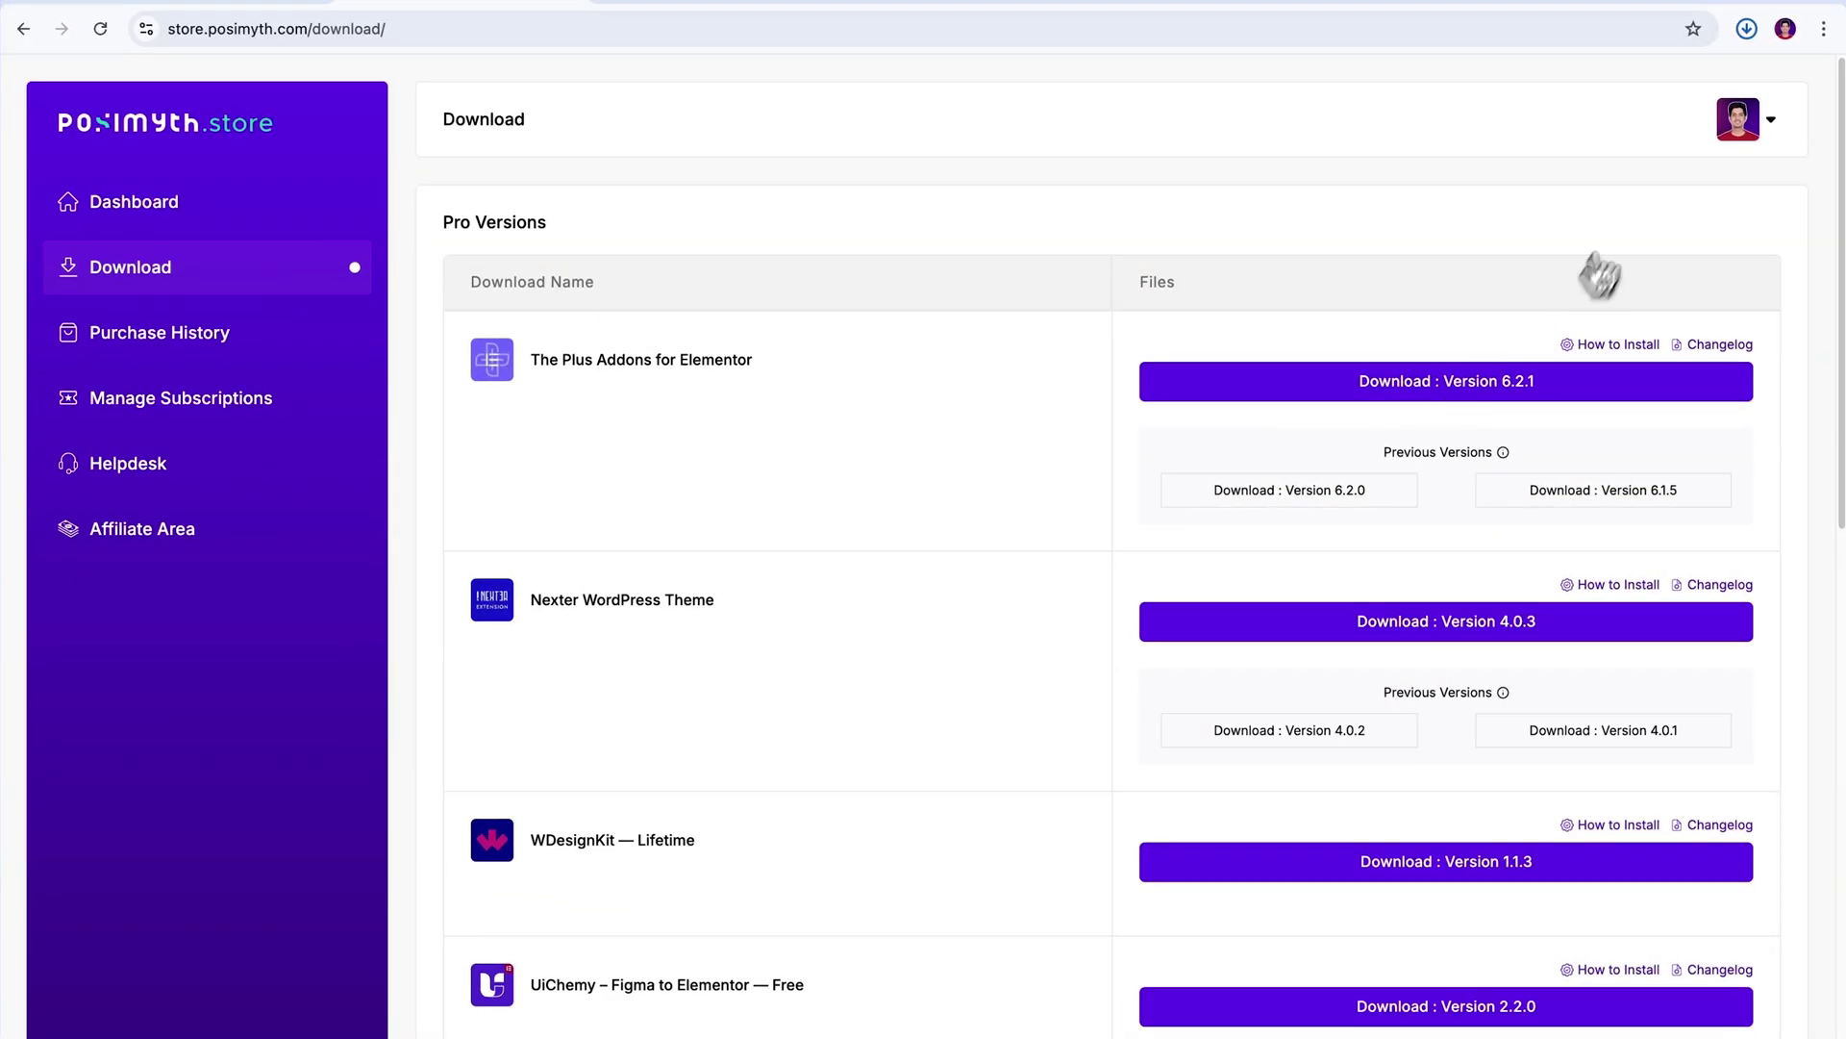
{"action": "left_click", "coordinate": [1744, 34]}
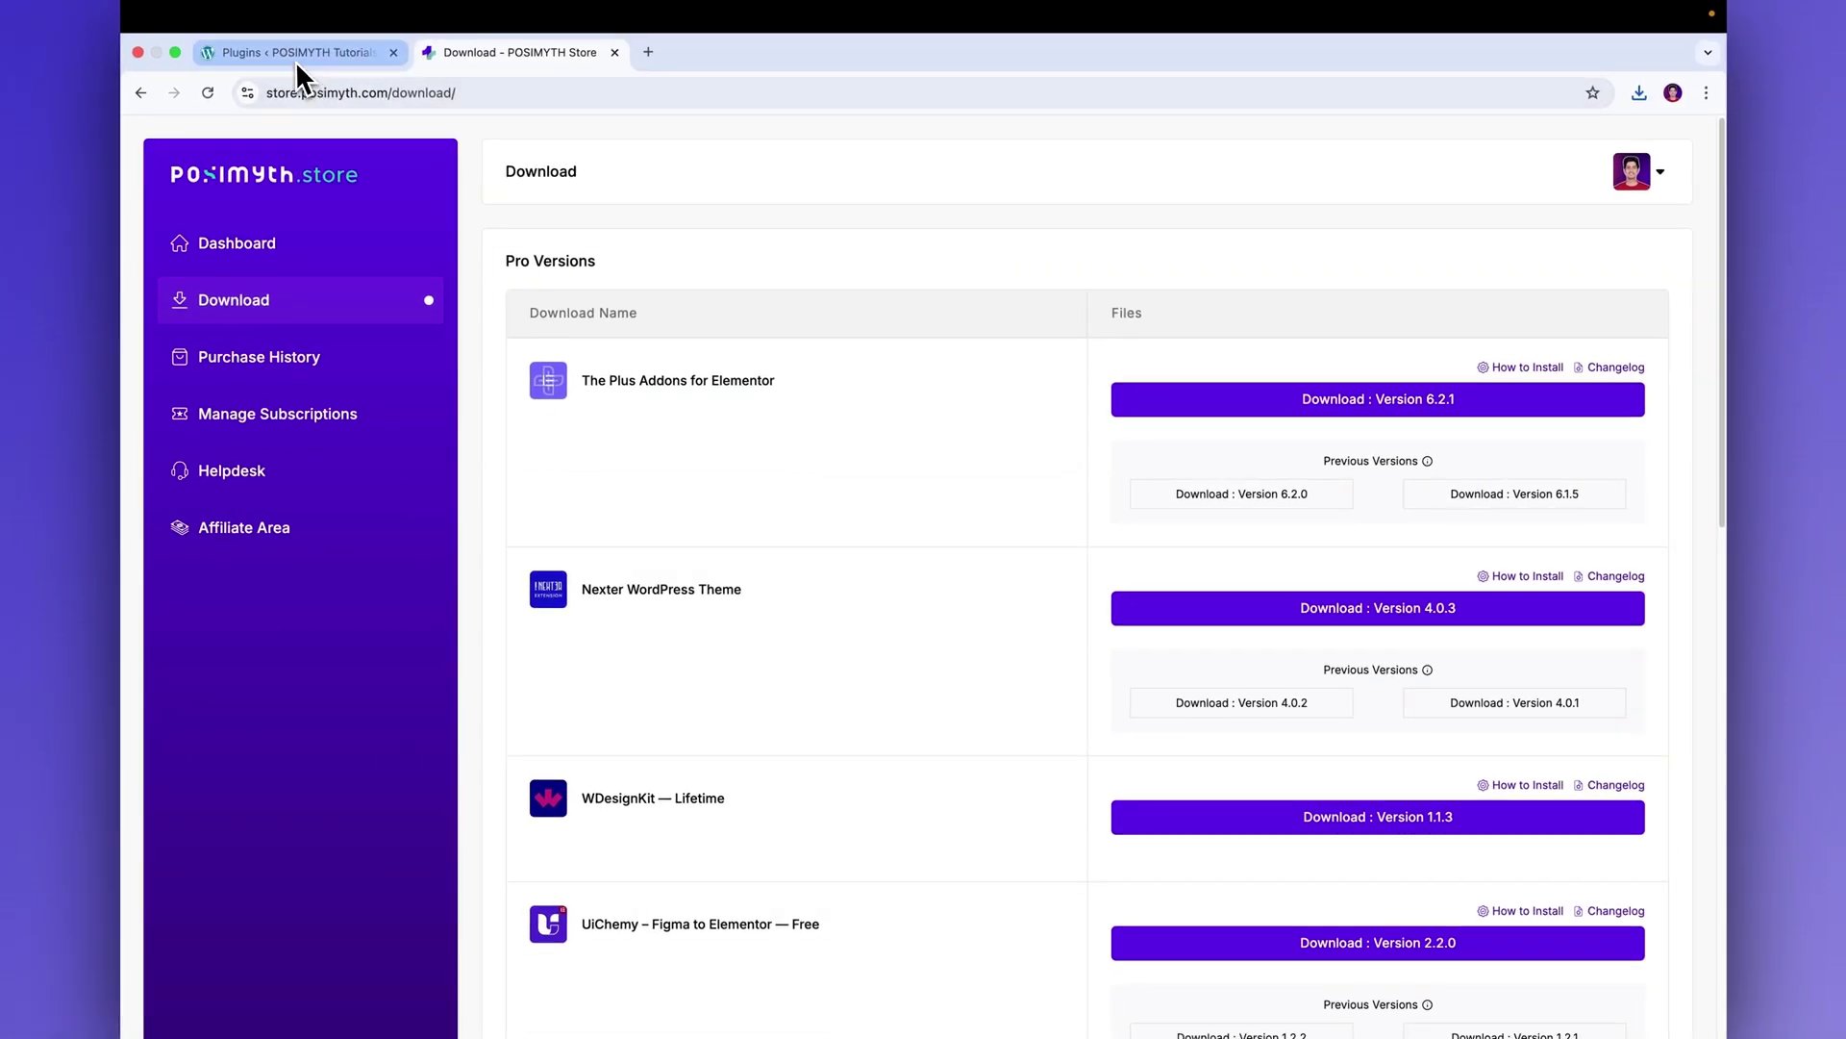
{"action": "left_click", "coordinate": [297, 58]}
{"action": "left_click", "coordinate": [186, 173]}
{"action": "mouse_move", "coordinate": [64, 525]}
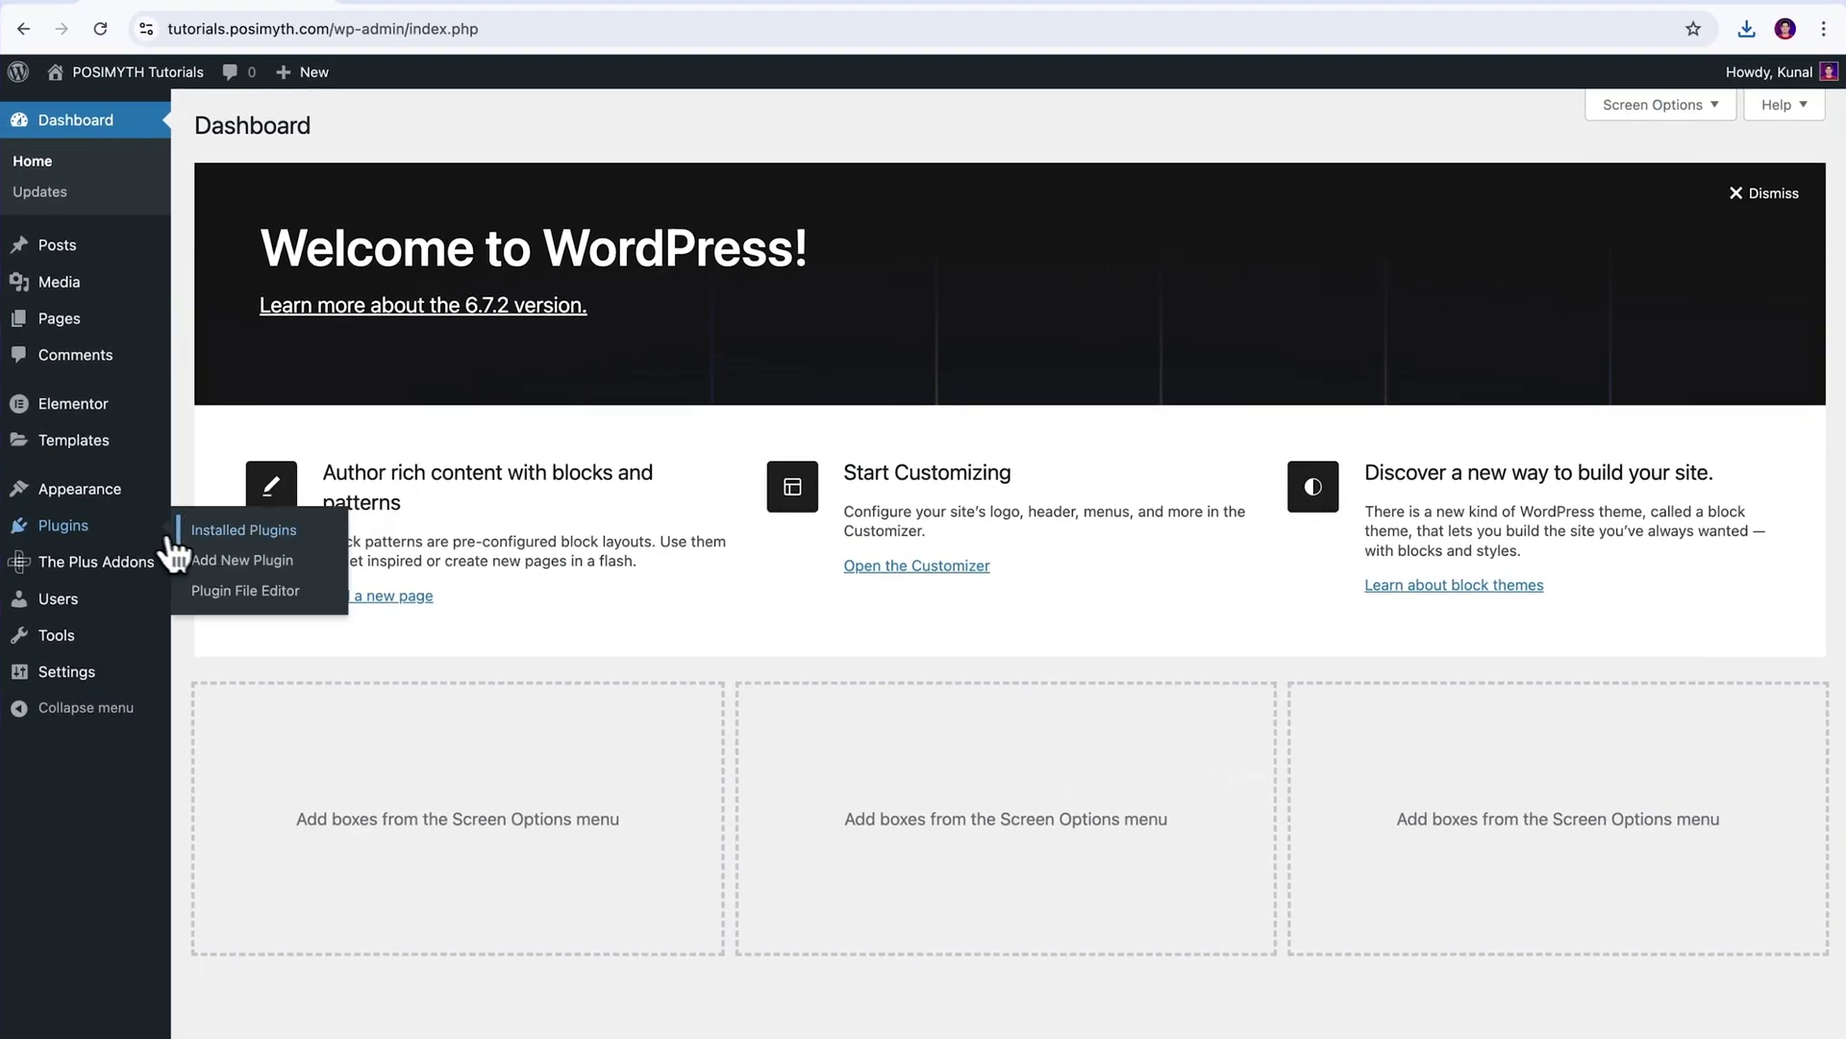
Upload the version 6.2.1 Pro plugin zip, install it and activate it
{"action": "left_click", "coordinate": [248, 566]}
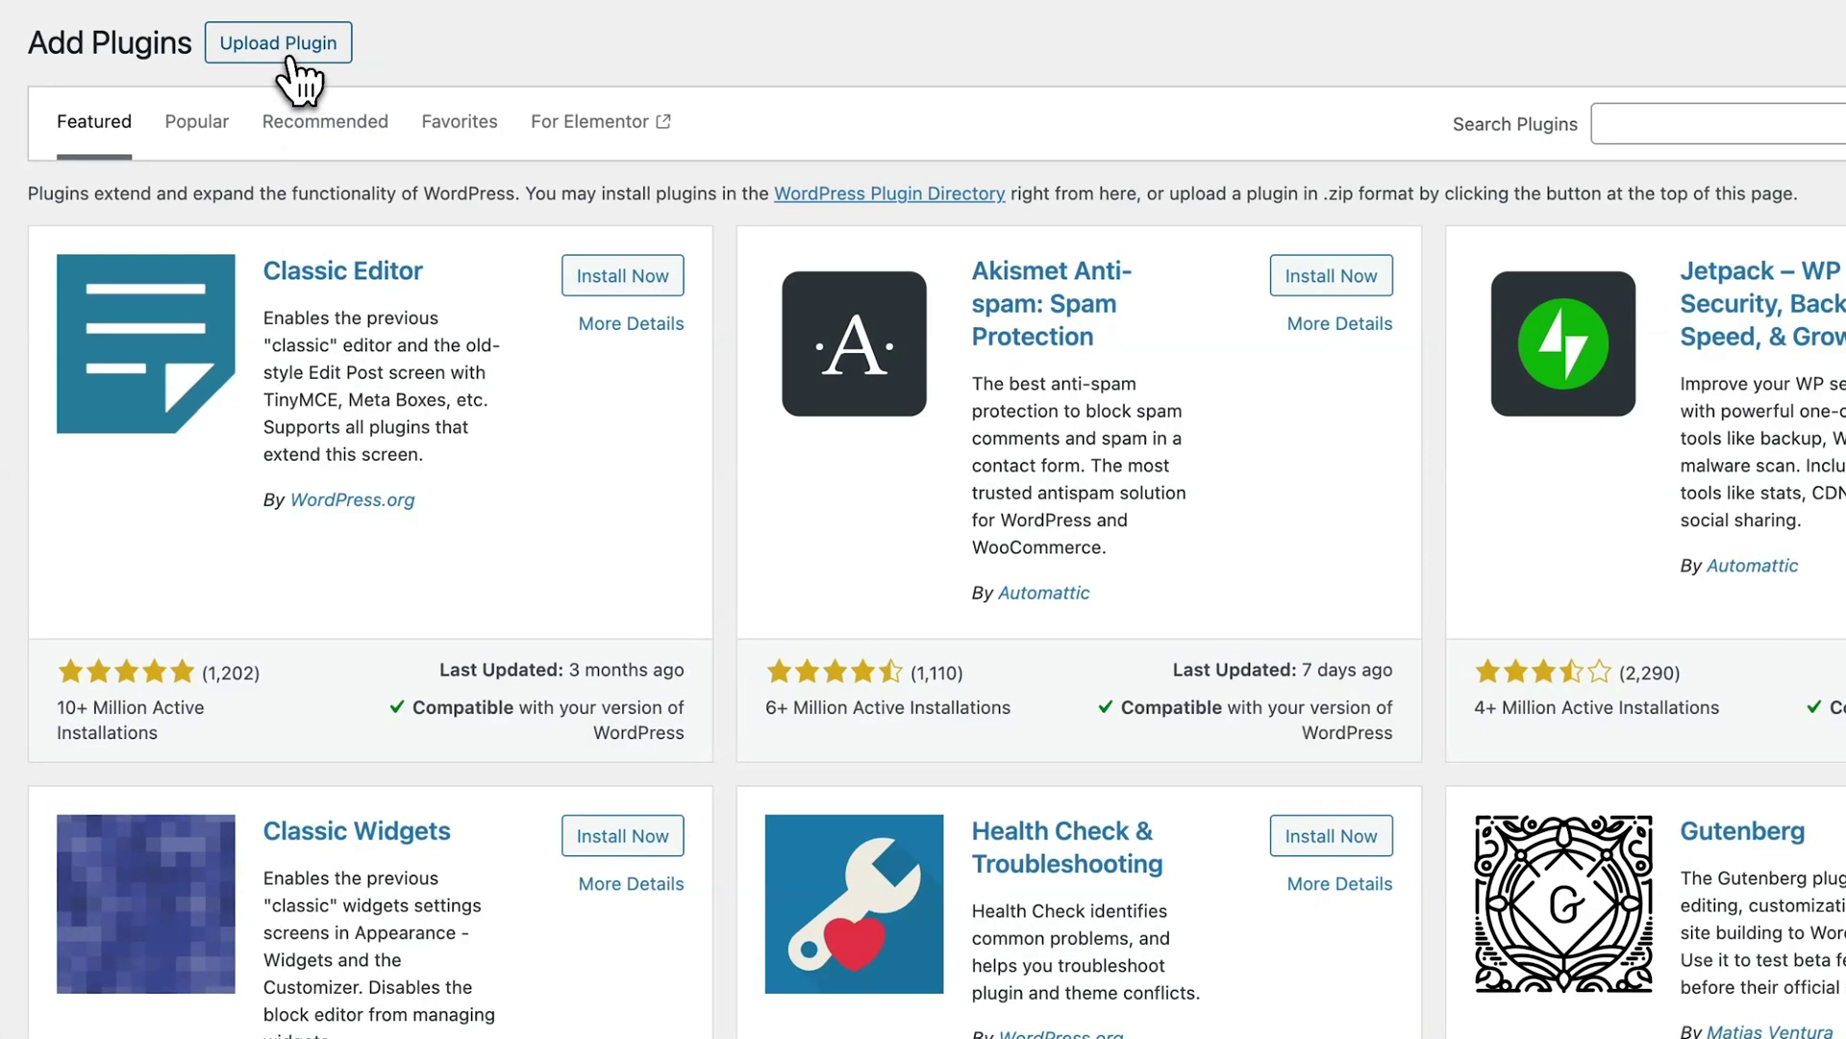
{"action": "left_click", "coordinate": [289, 46]}
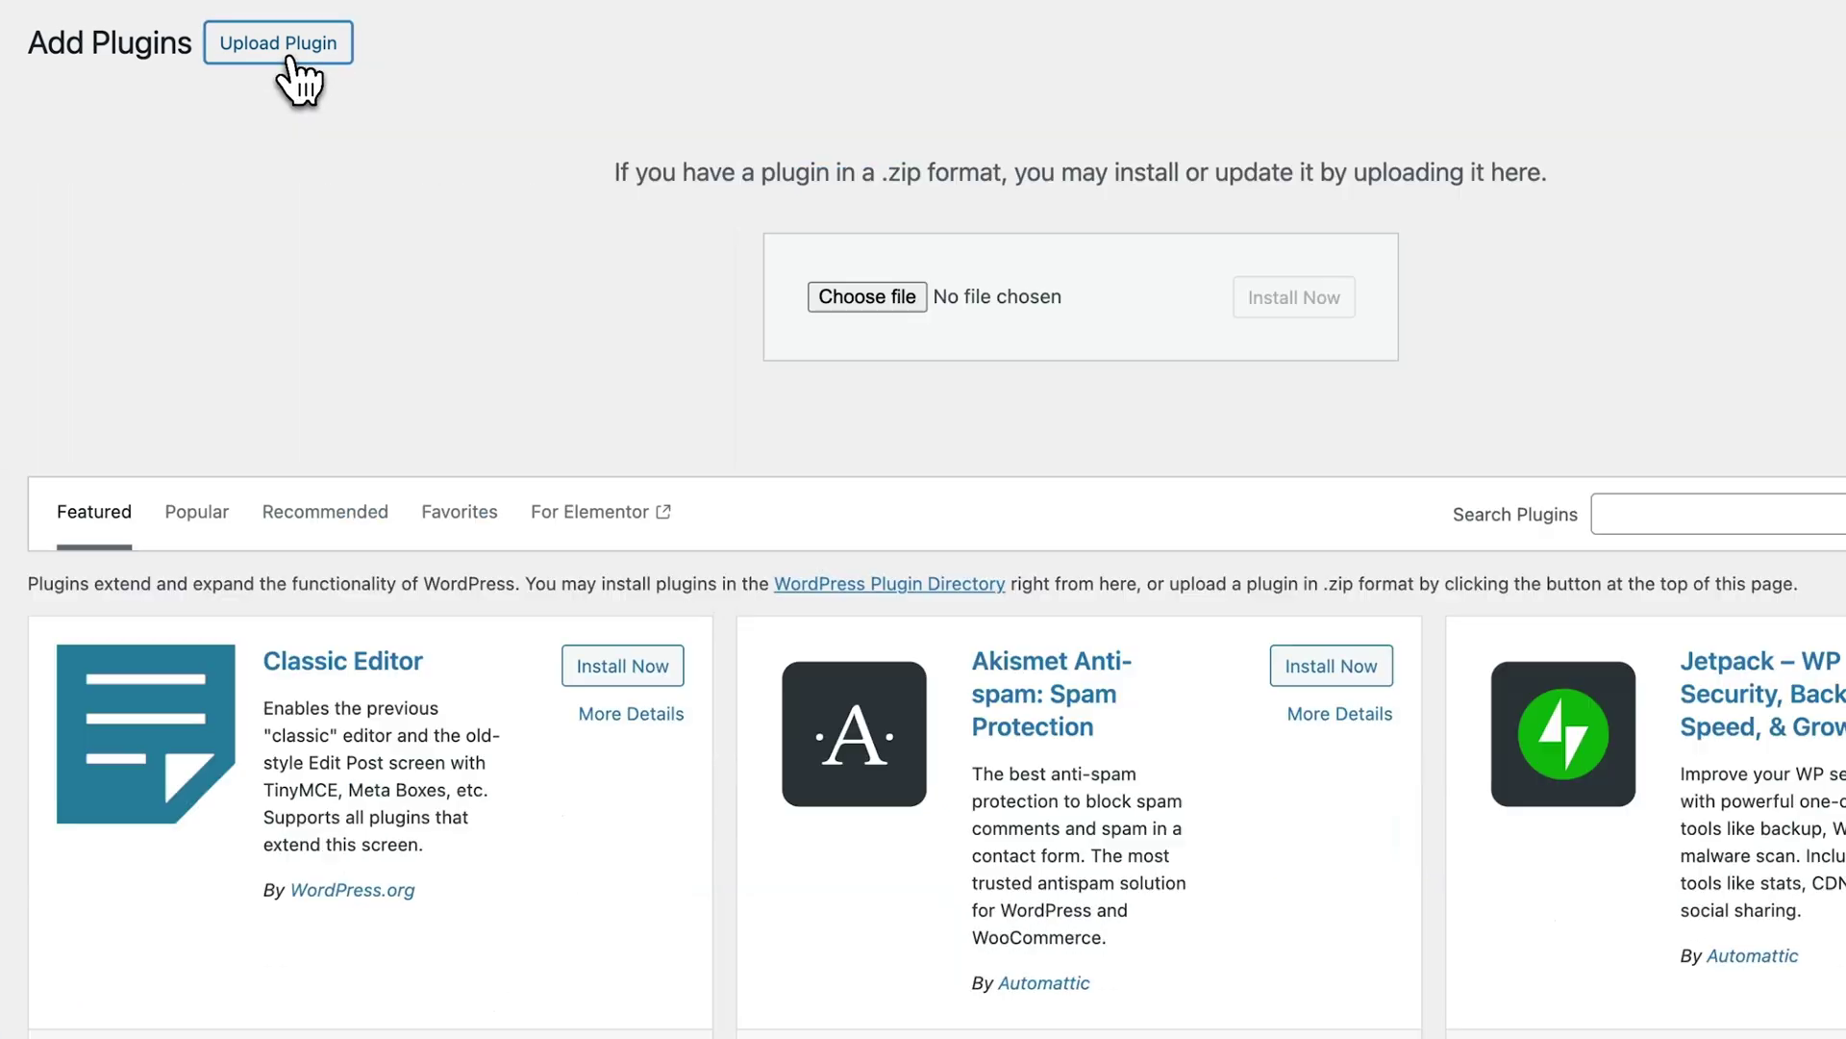
{"action": "left_click", "coordinate": [855, 298]}
{"action": "left_click", "coordinate": [808, 512]}
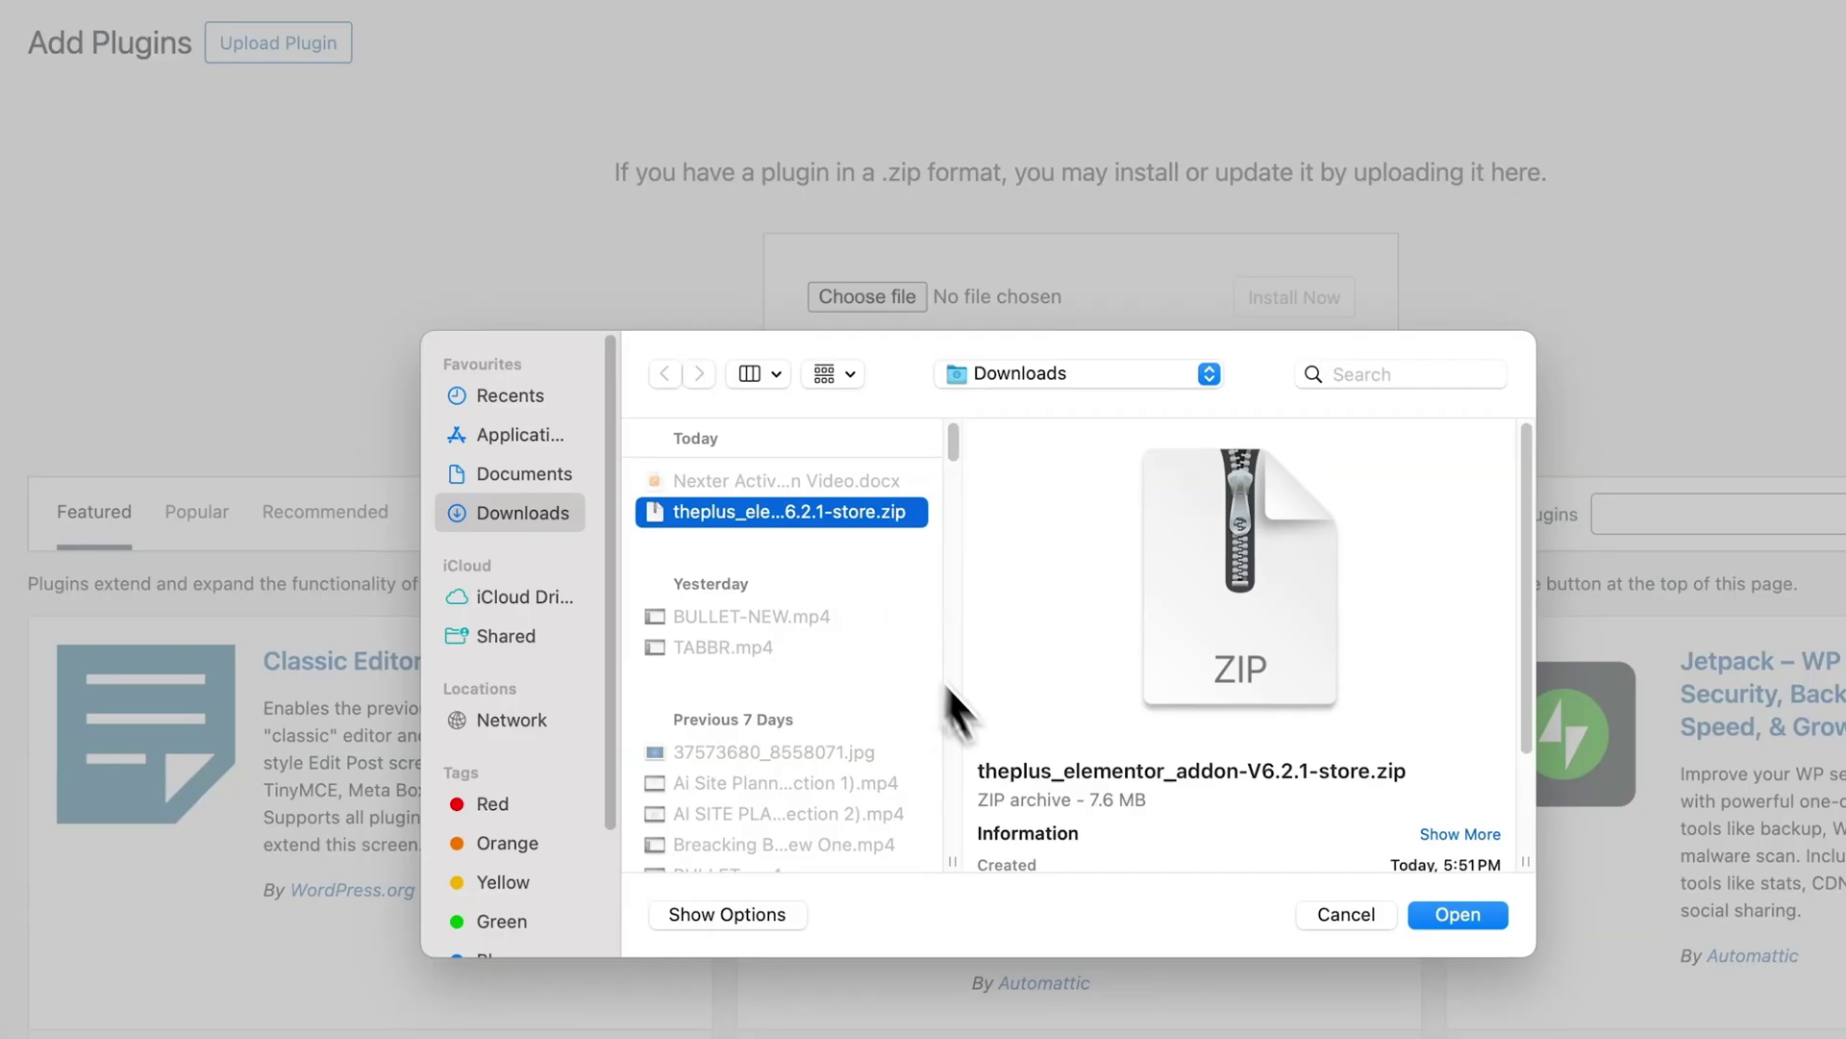
{"action": "left_click", "coordinate": [1448, 918]}
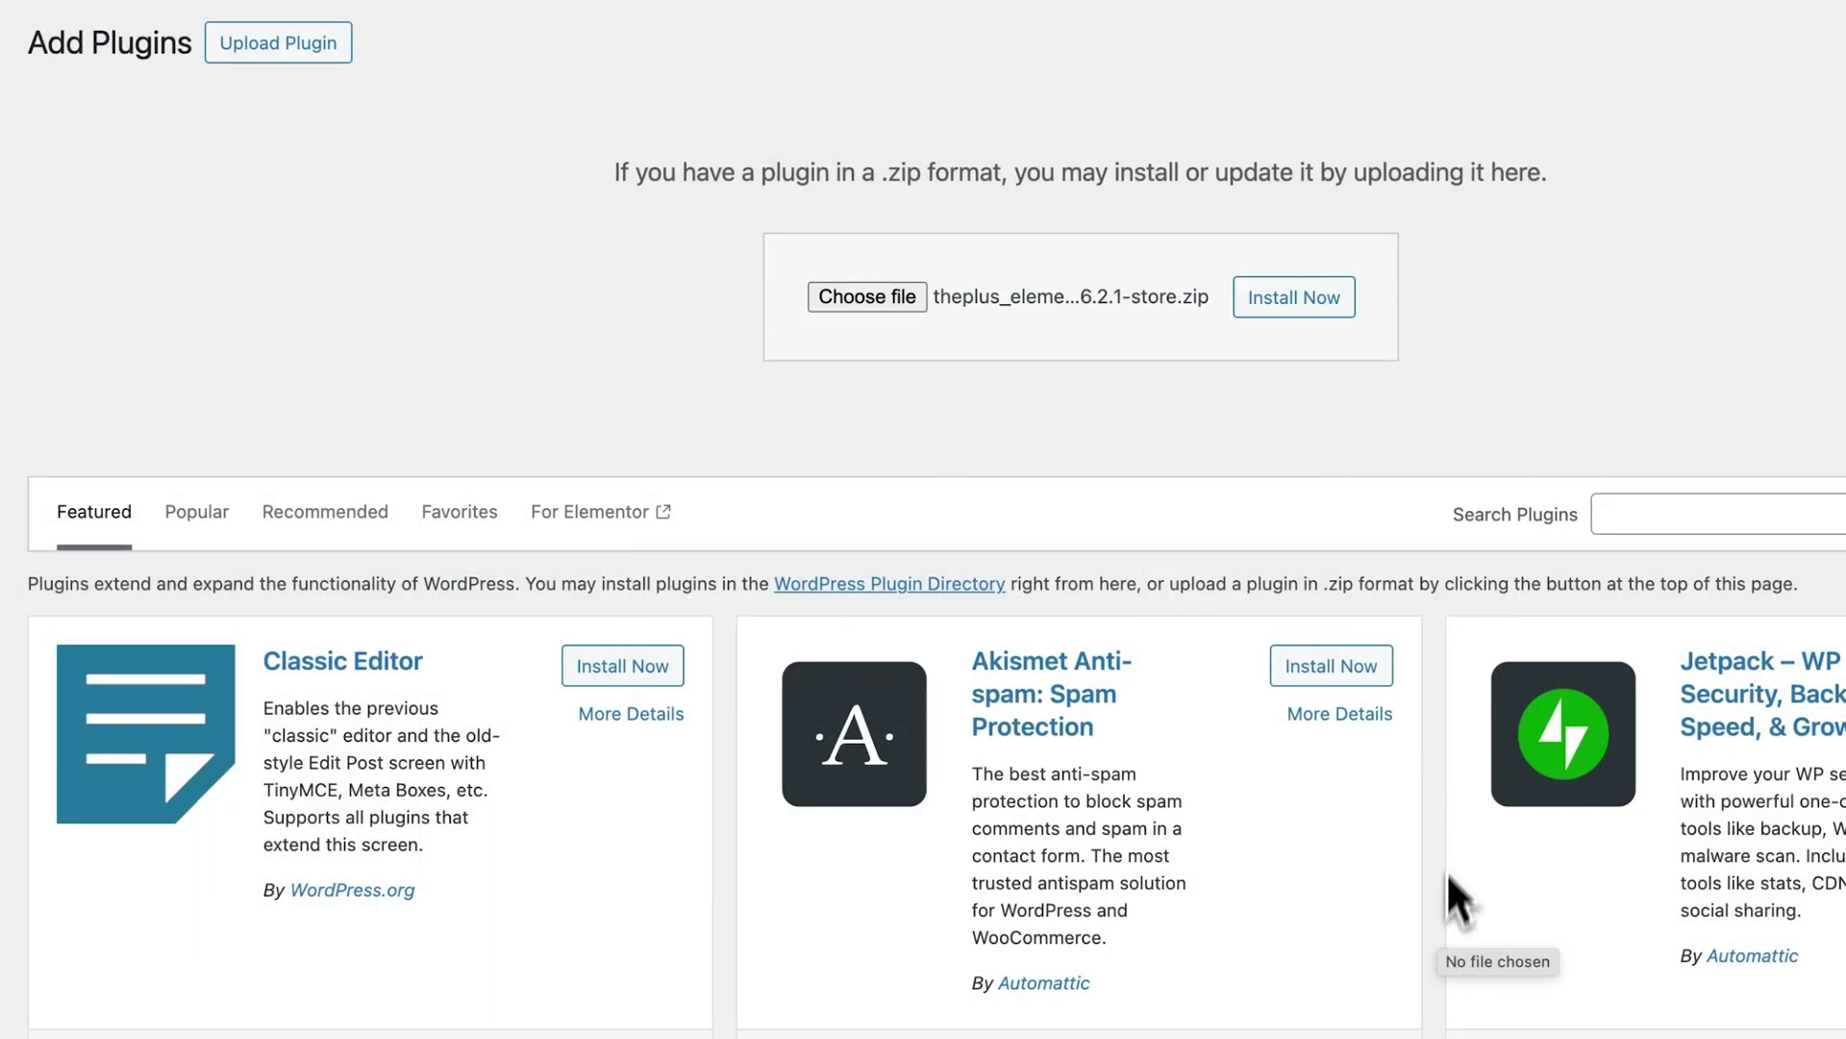
{"action": "left_click", "coordinate": [1315, 317]}
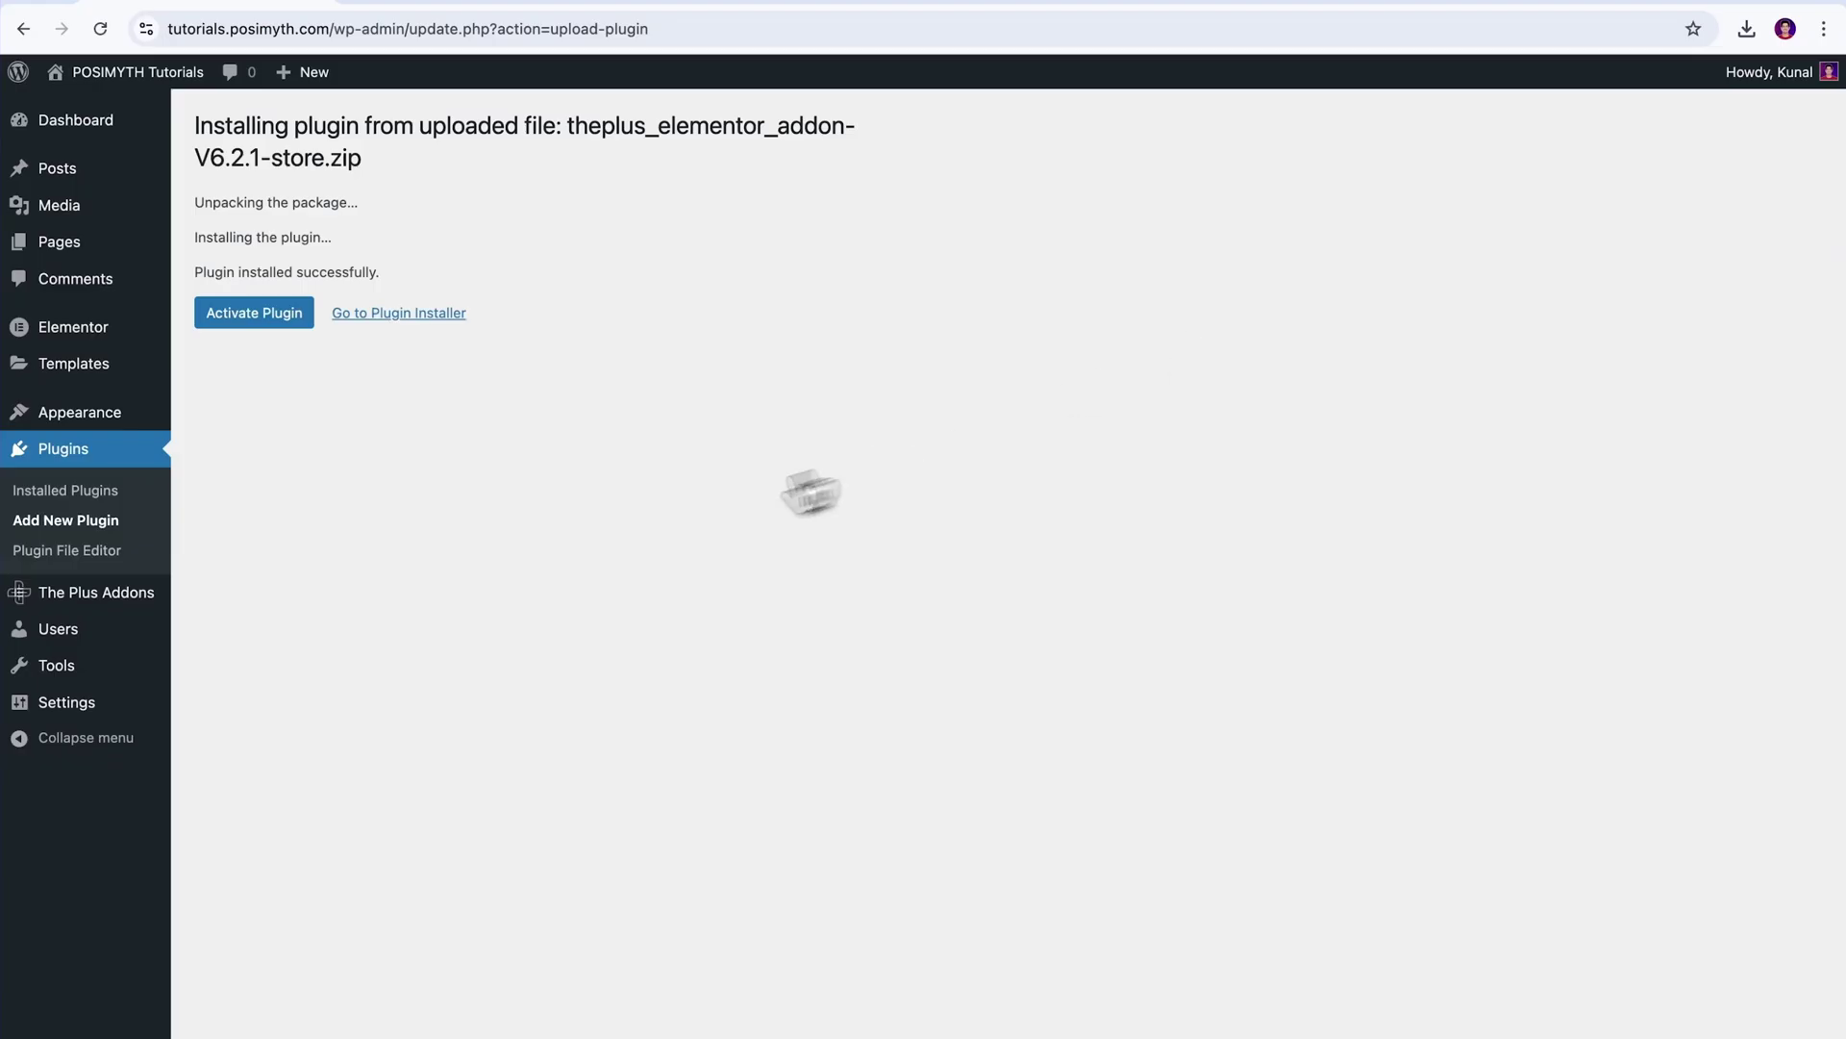
{"action": "left_click", "coordinate": [274, 319]}
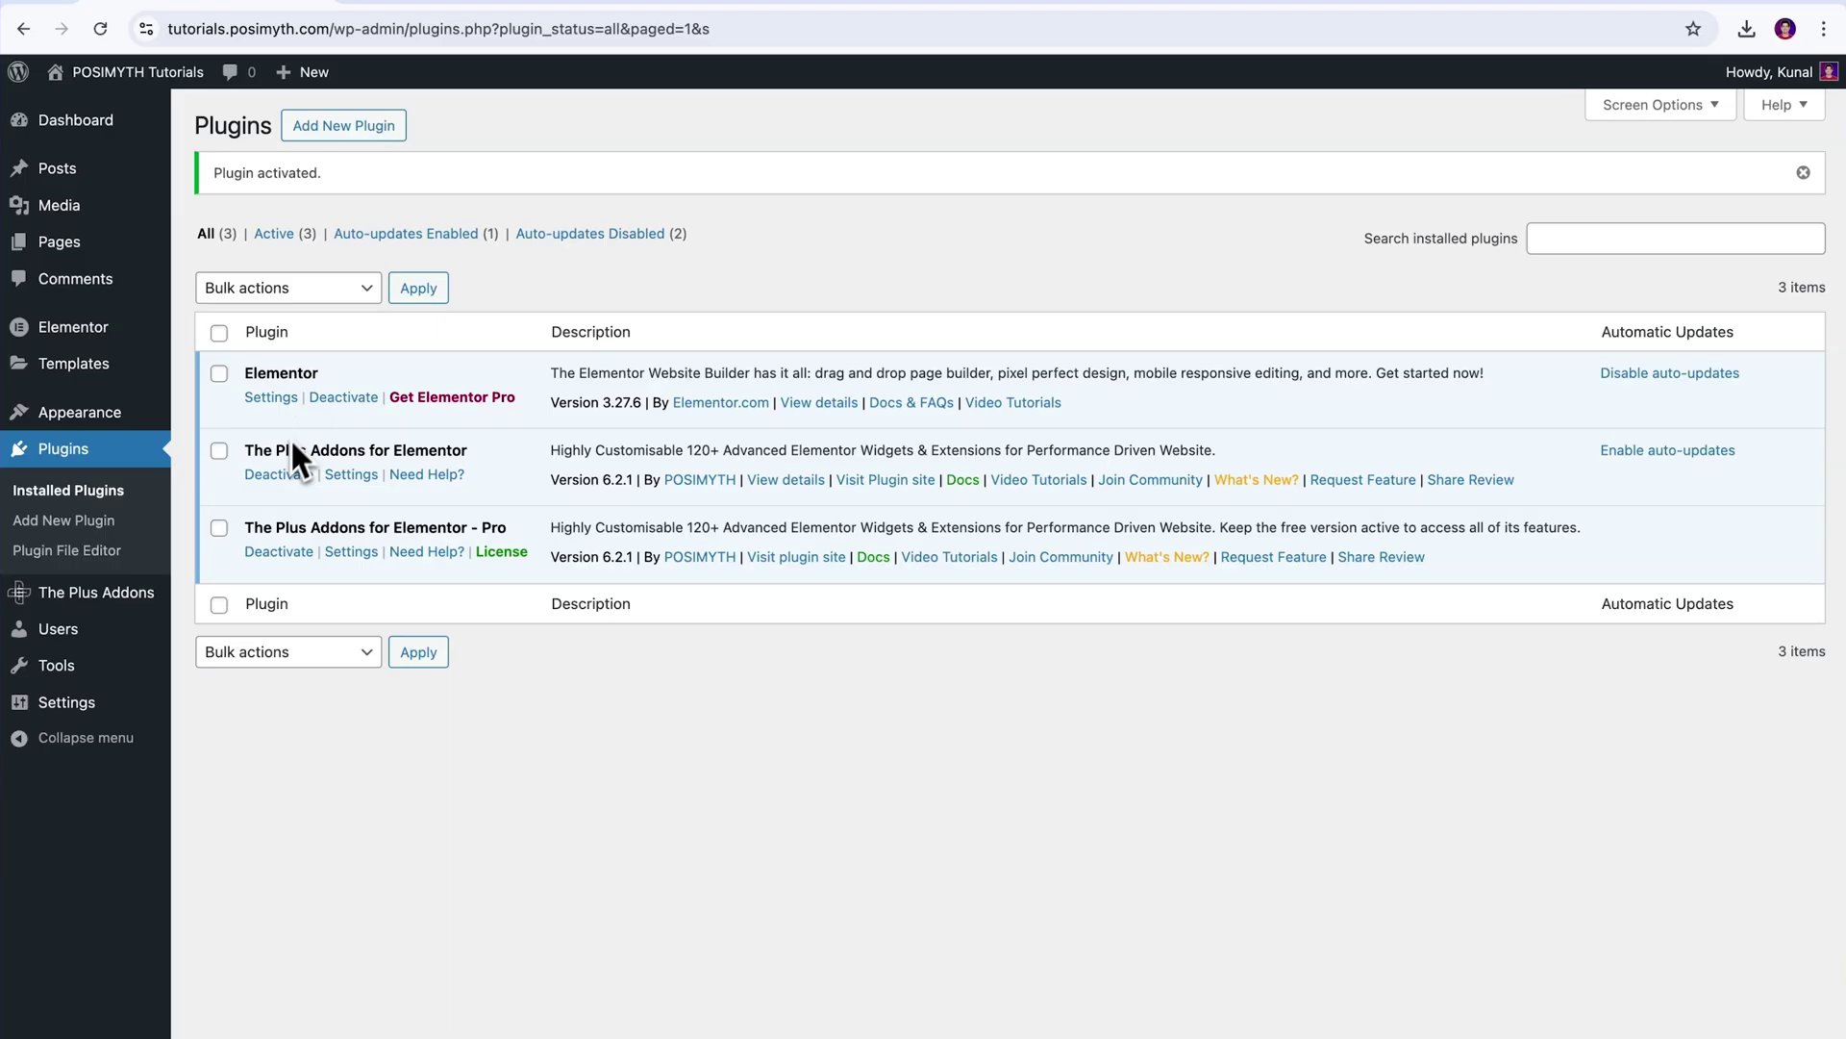
{"action": "left_click_drag", "start_coordinate": [243, 527], "coordinate": [500, 525]}
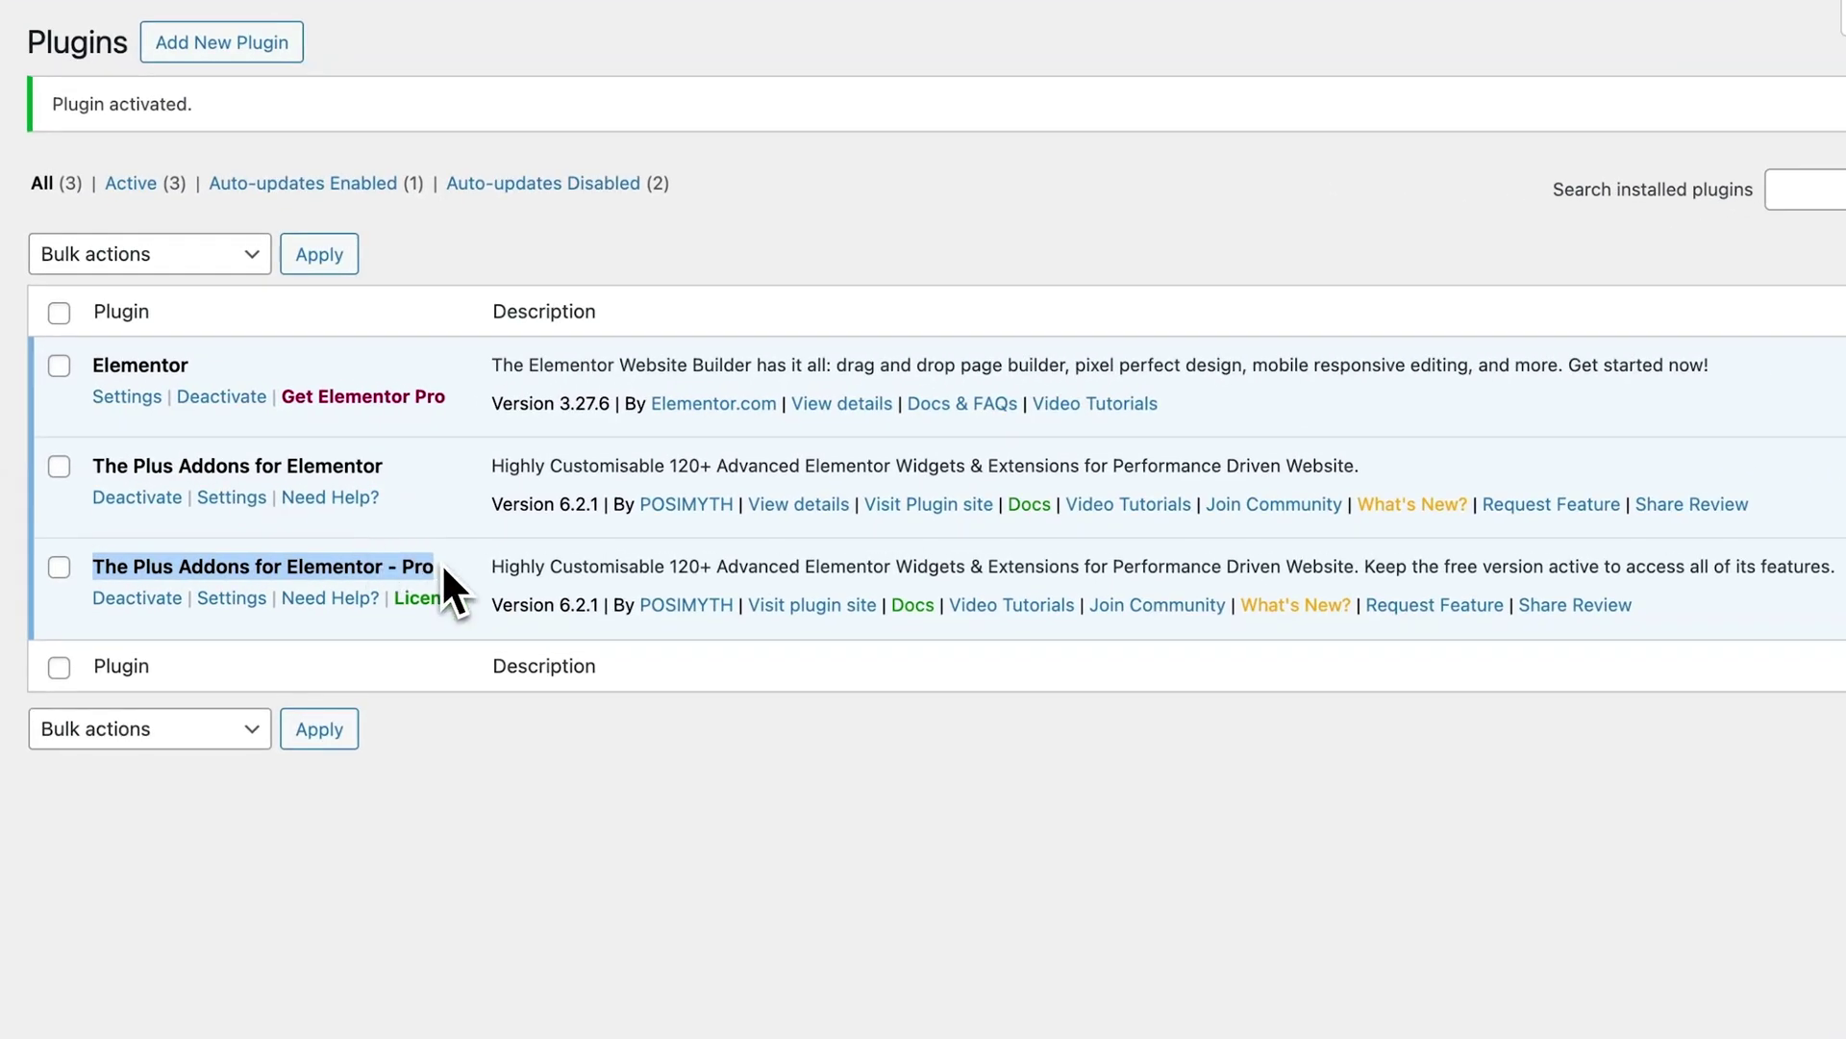
Open the Pro addon's License activation page from the plugins list
{"action": "left_click", "coordinate": [59, 570]}
{"action": "left_click", "coordinate": [61, 575]}
{"action": "left_click", "coordinate": [496, 765]}
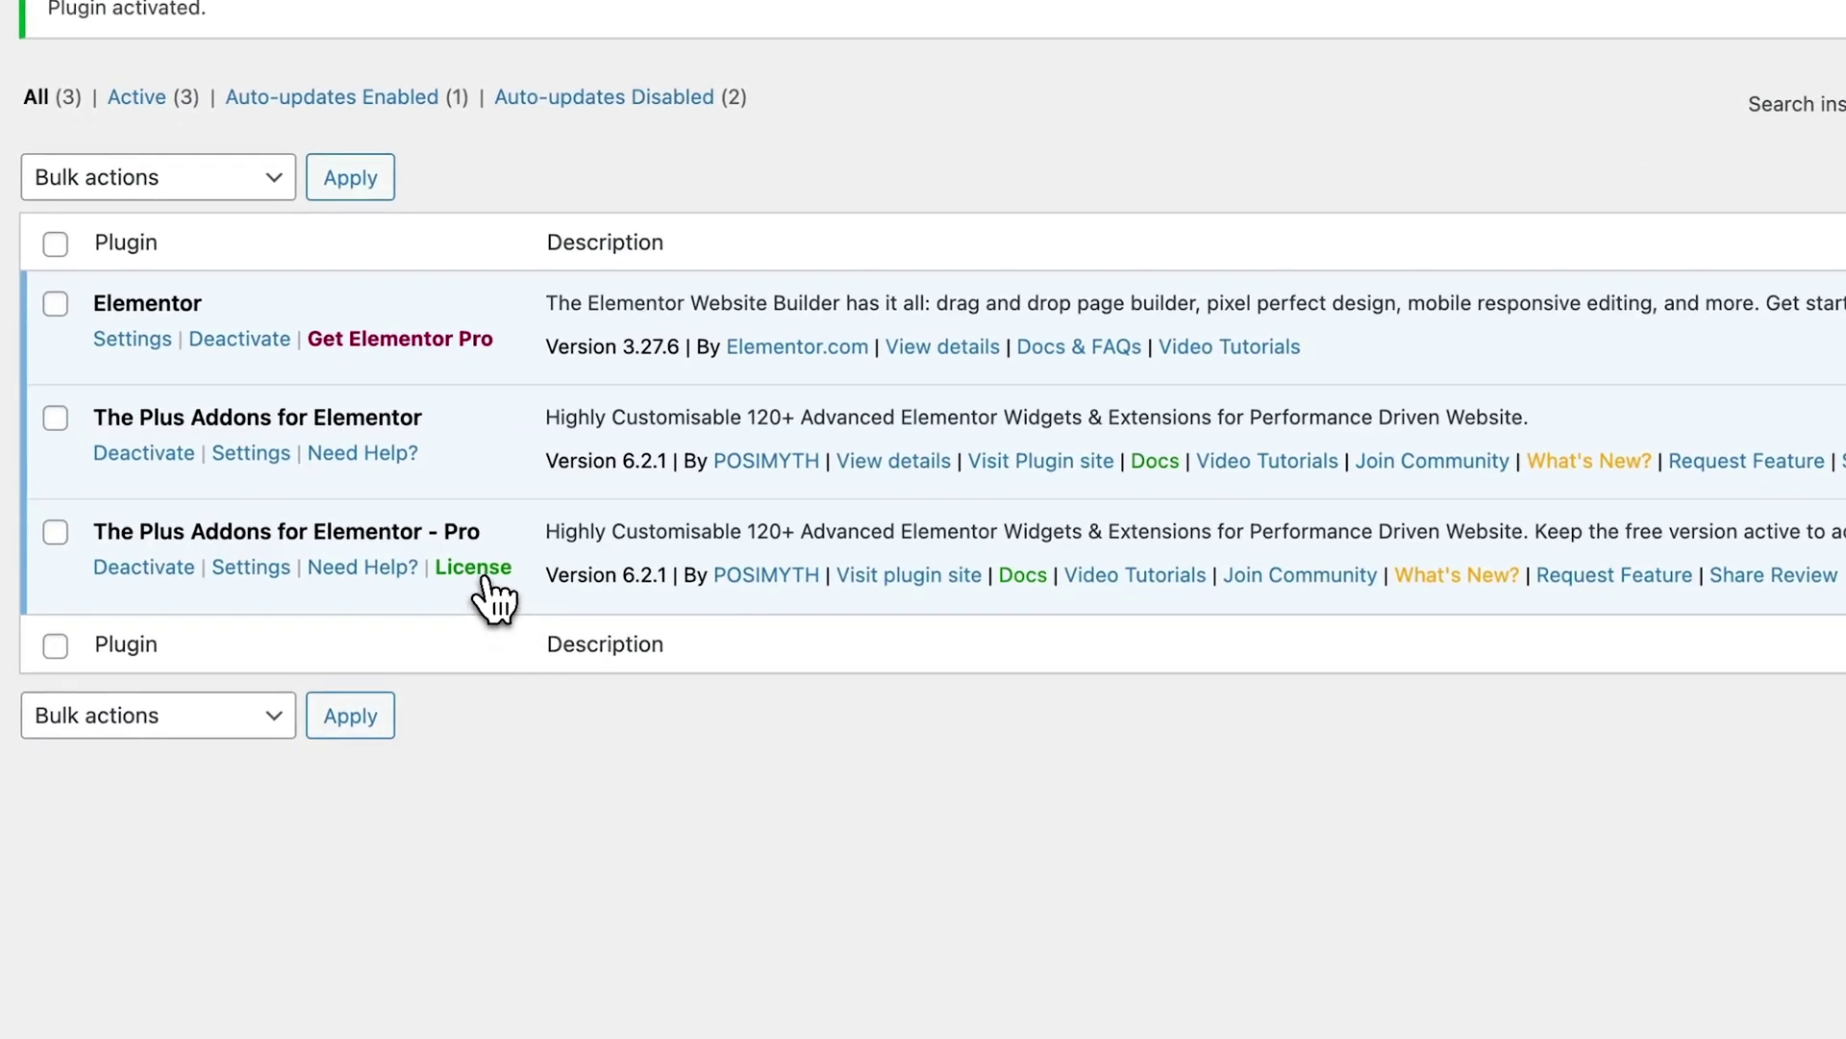
{"action": "left_click", "coordinate": [481, 573]}
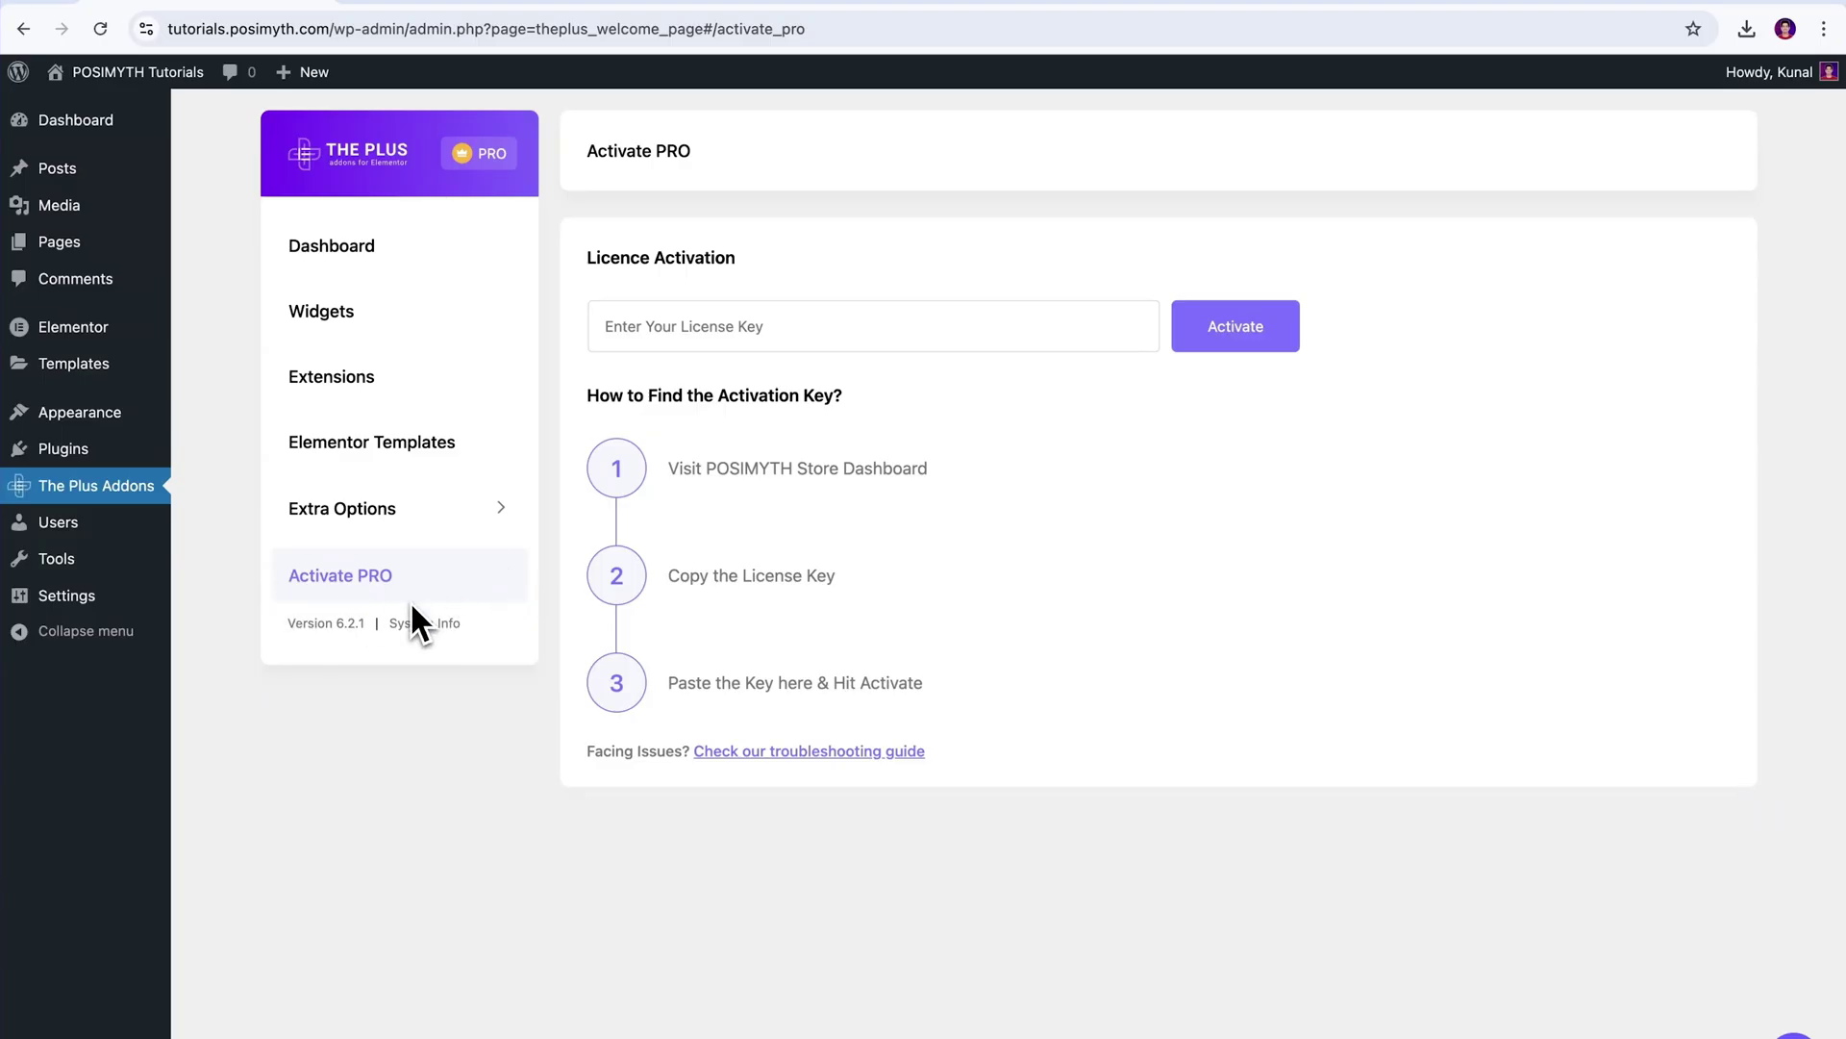
{"action": "left_click", "coordinate": [728, 334]}
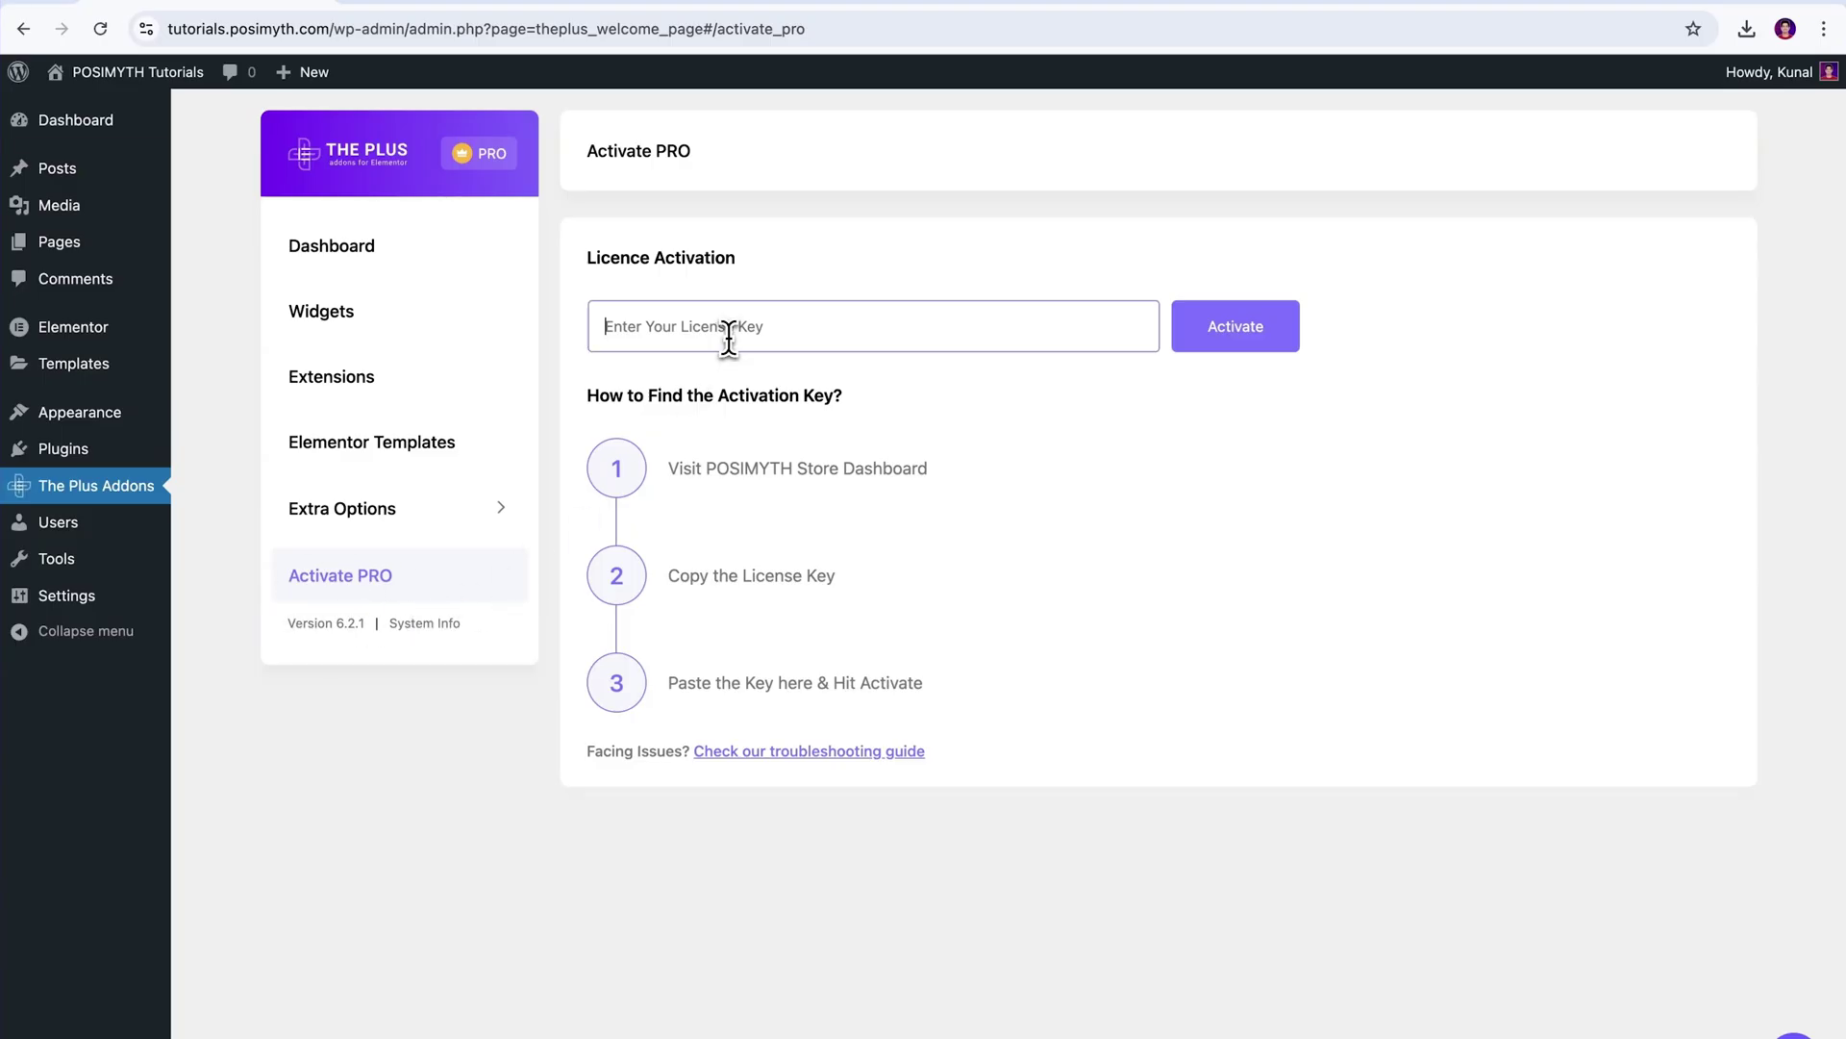
{"action": "left_click", "coordinate": [942, 423]}
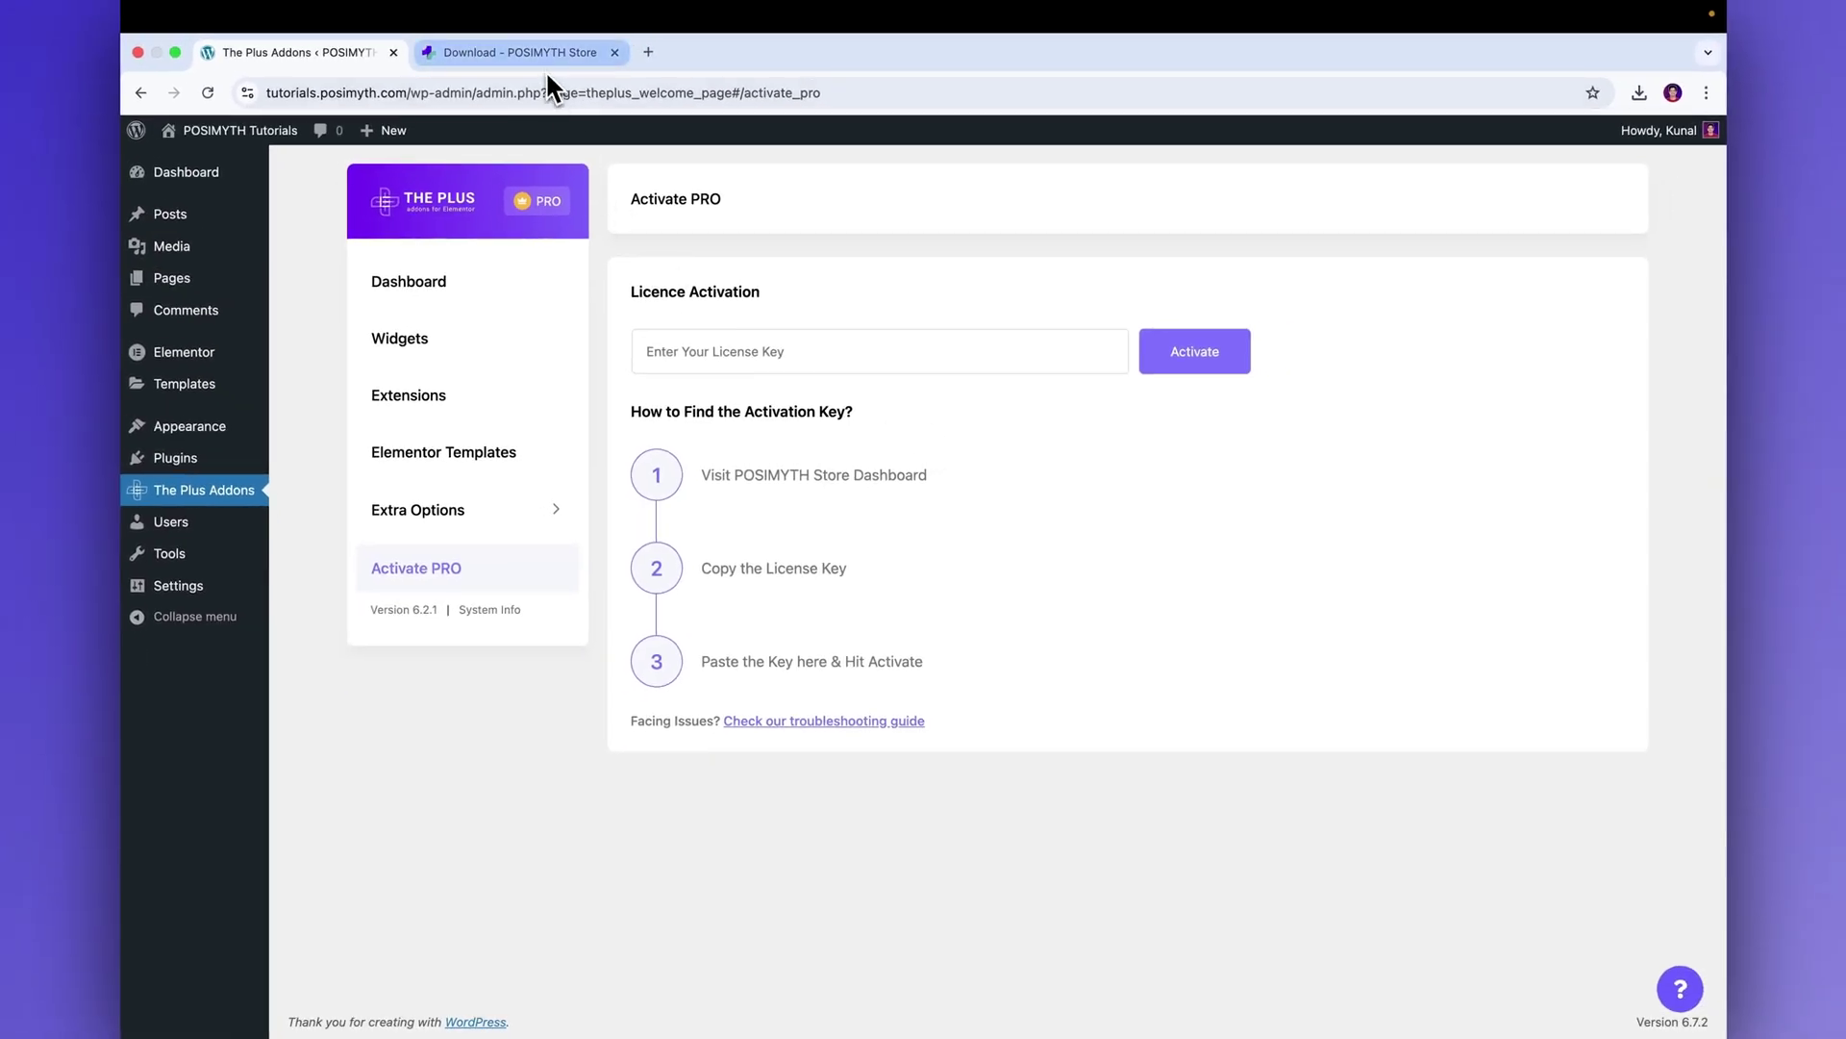
Copy the first license key from the POSIMYTH Store dashboard, paste it and activate
{"action": "left_click", "coordinate": [544, 58]}
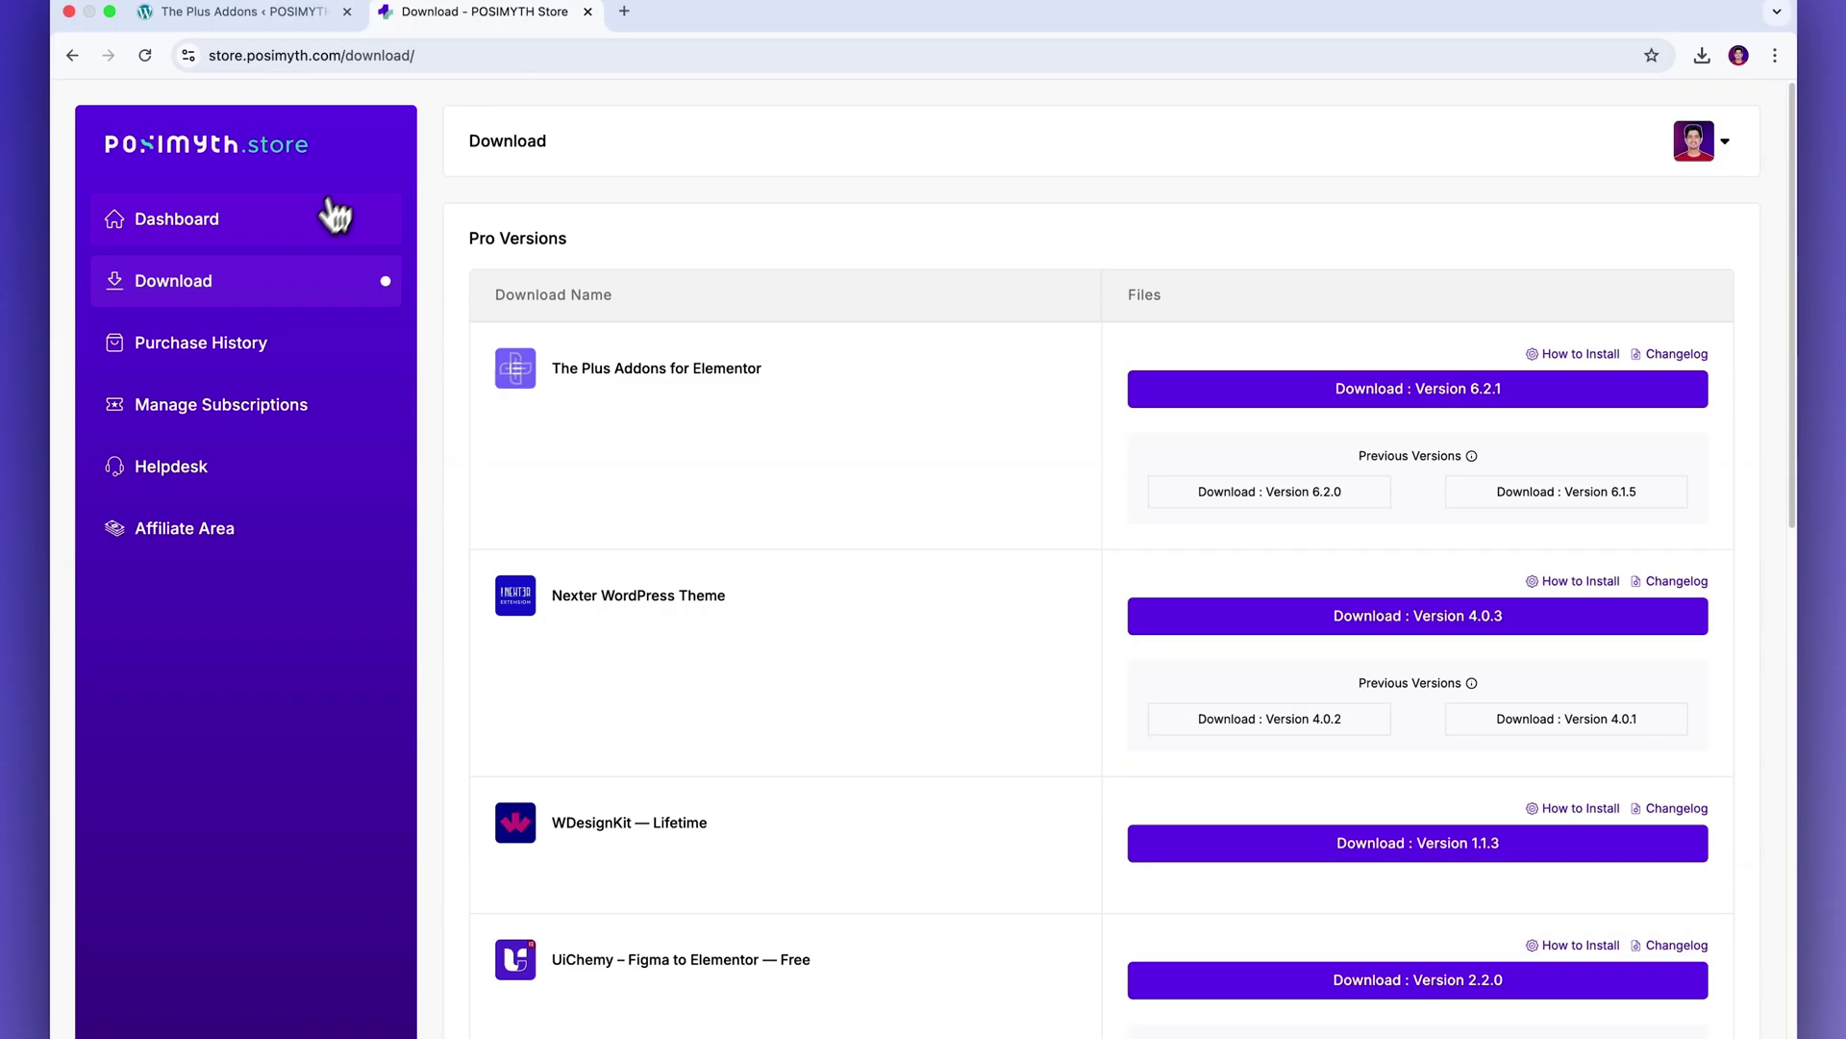
{"action": "left_click", "coordinate": [272, 222]}
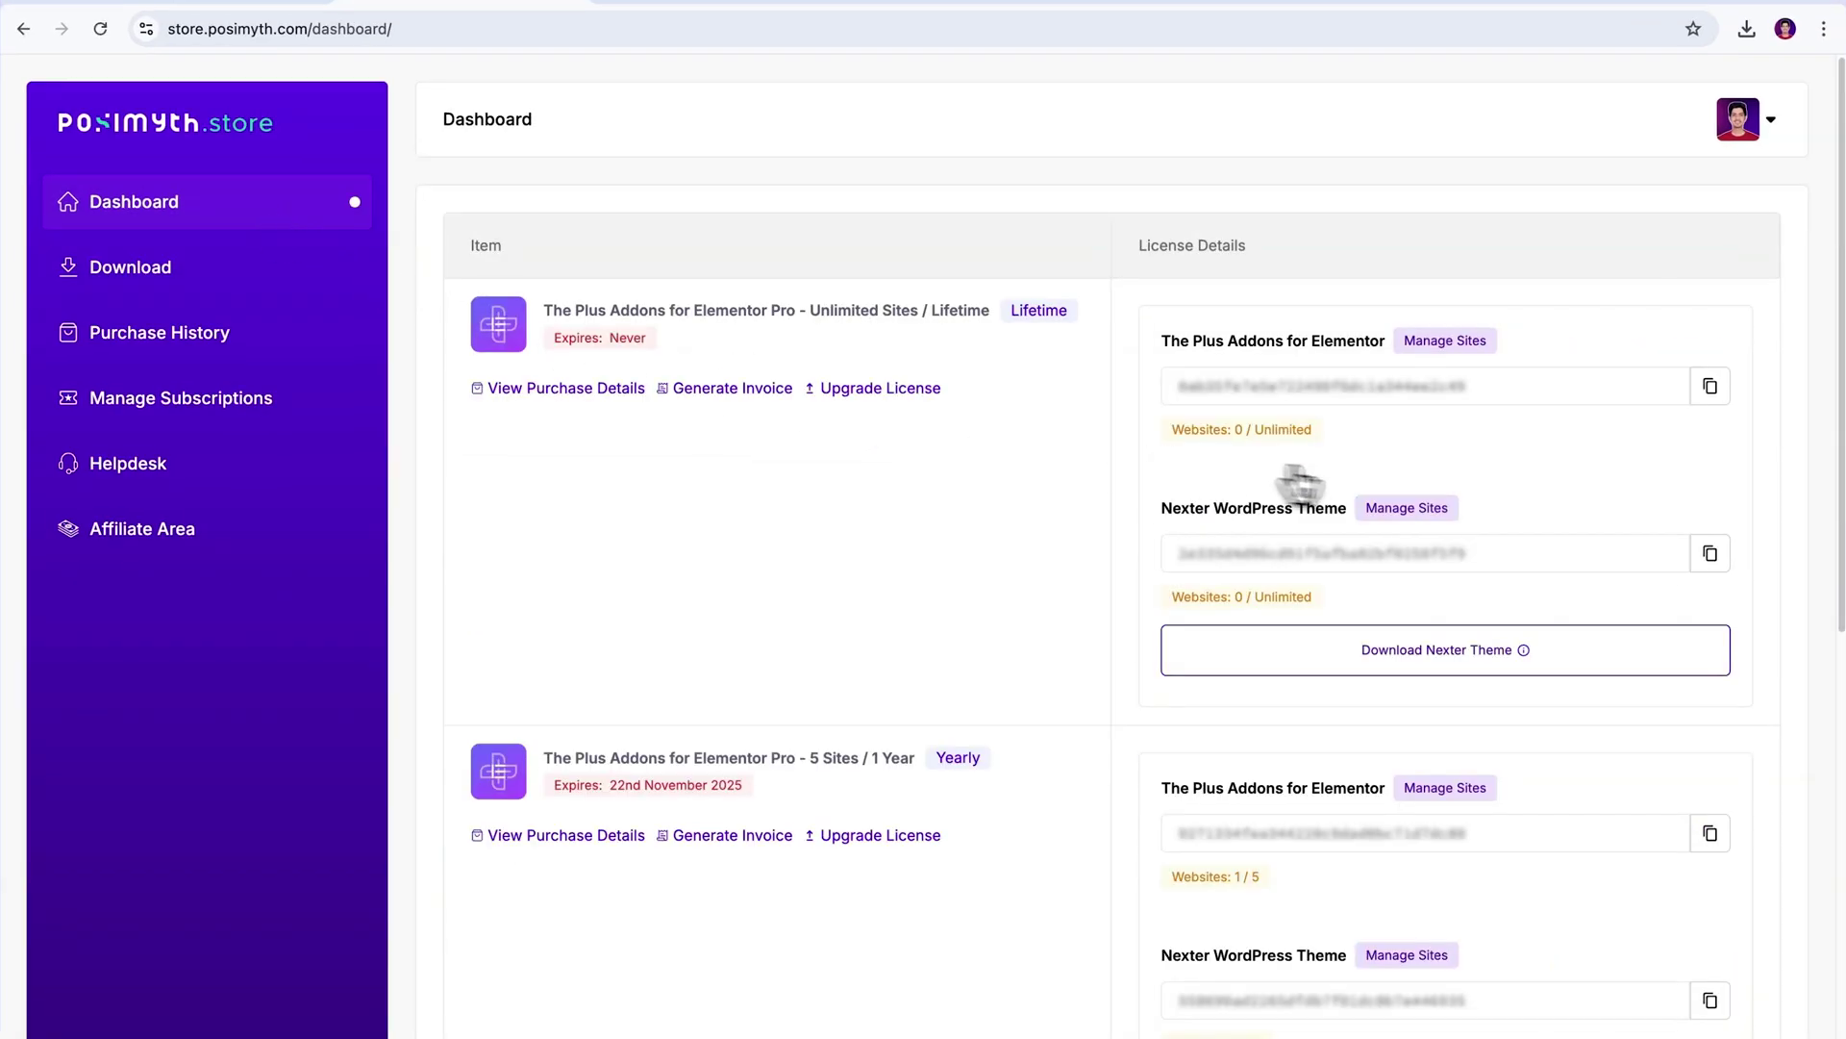
{"action": "left_click", "coordinate": [1708, 394]}
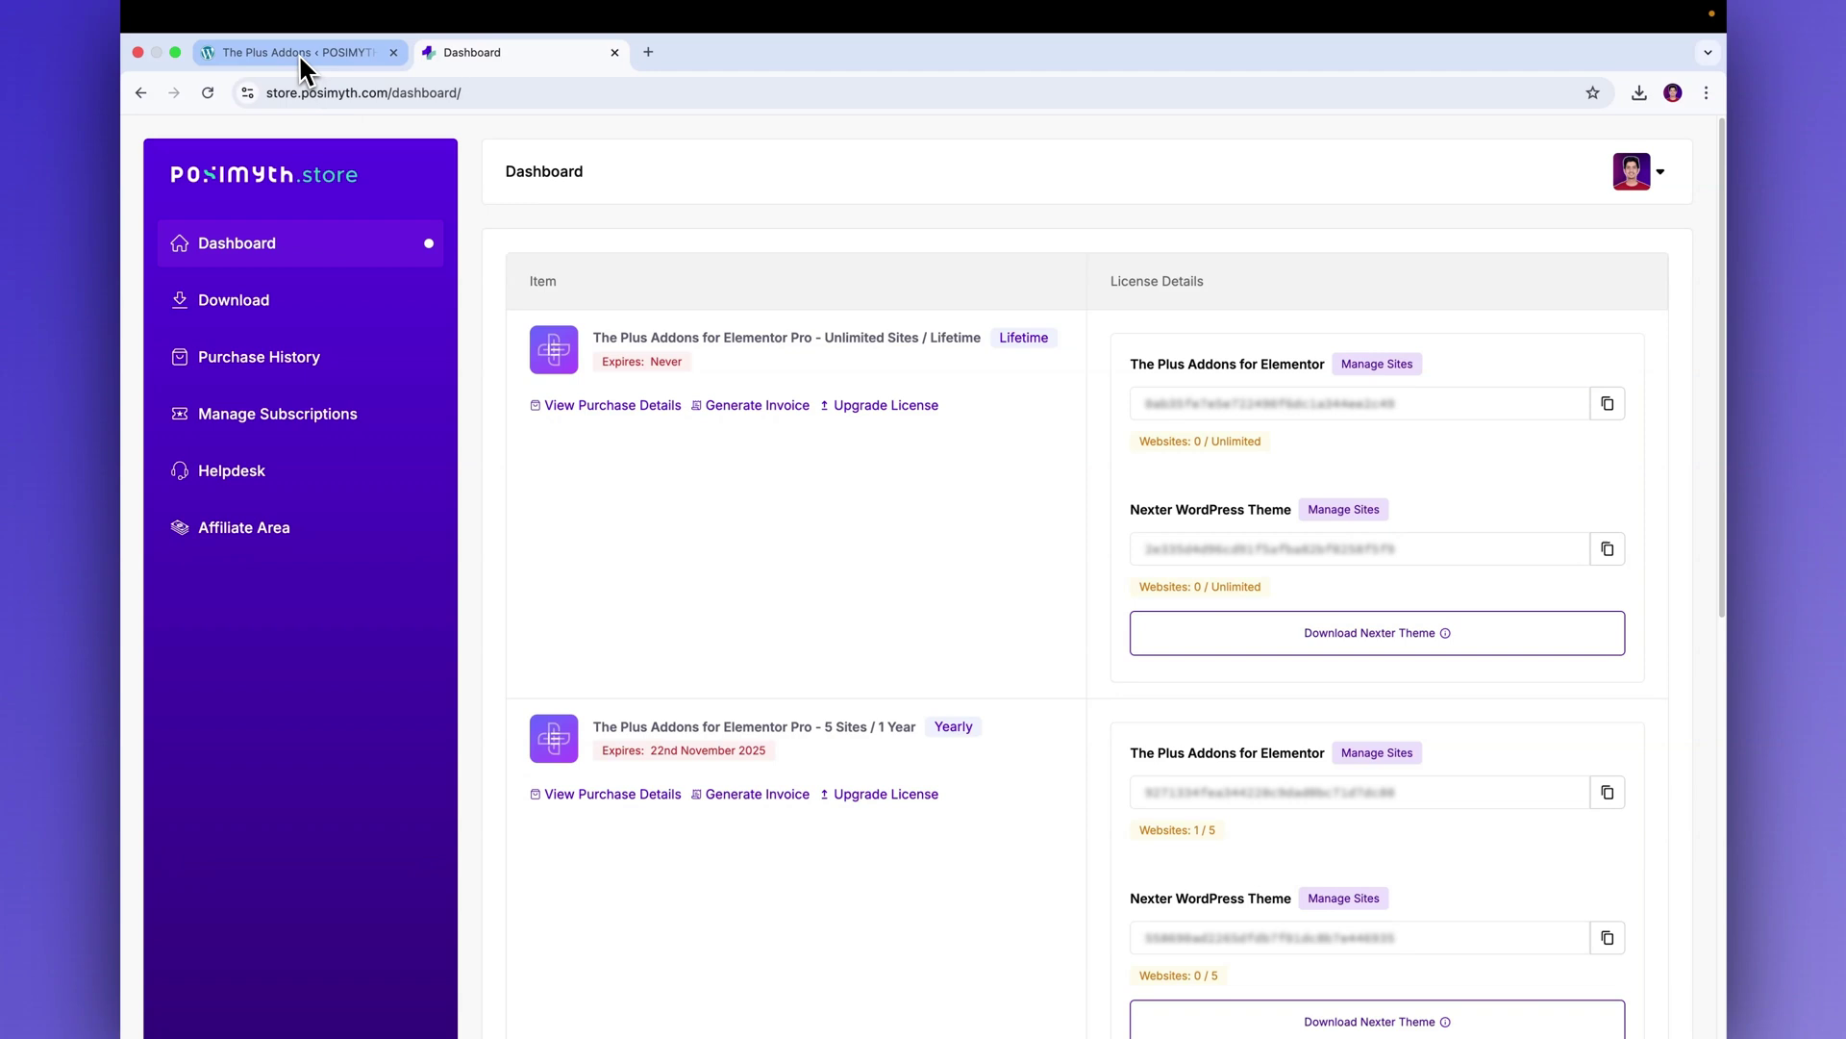
{"action": "left_click", "coordinate": [299, 54]}
{"action": "left_click", "coordinate": [808, 350]}
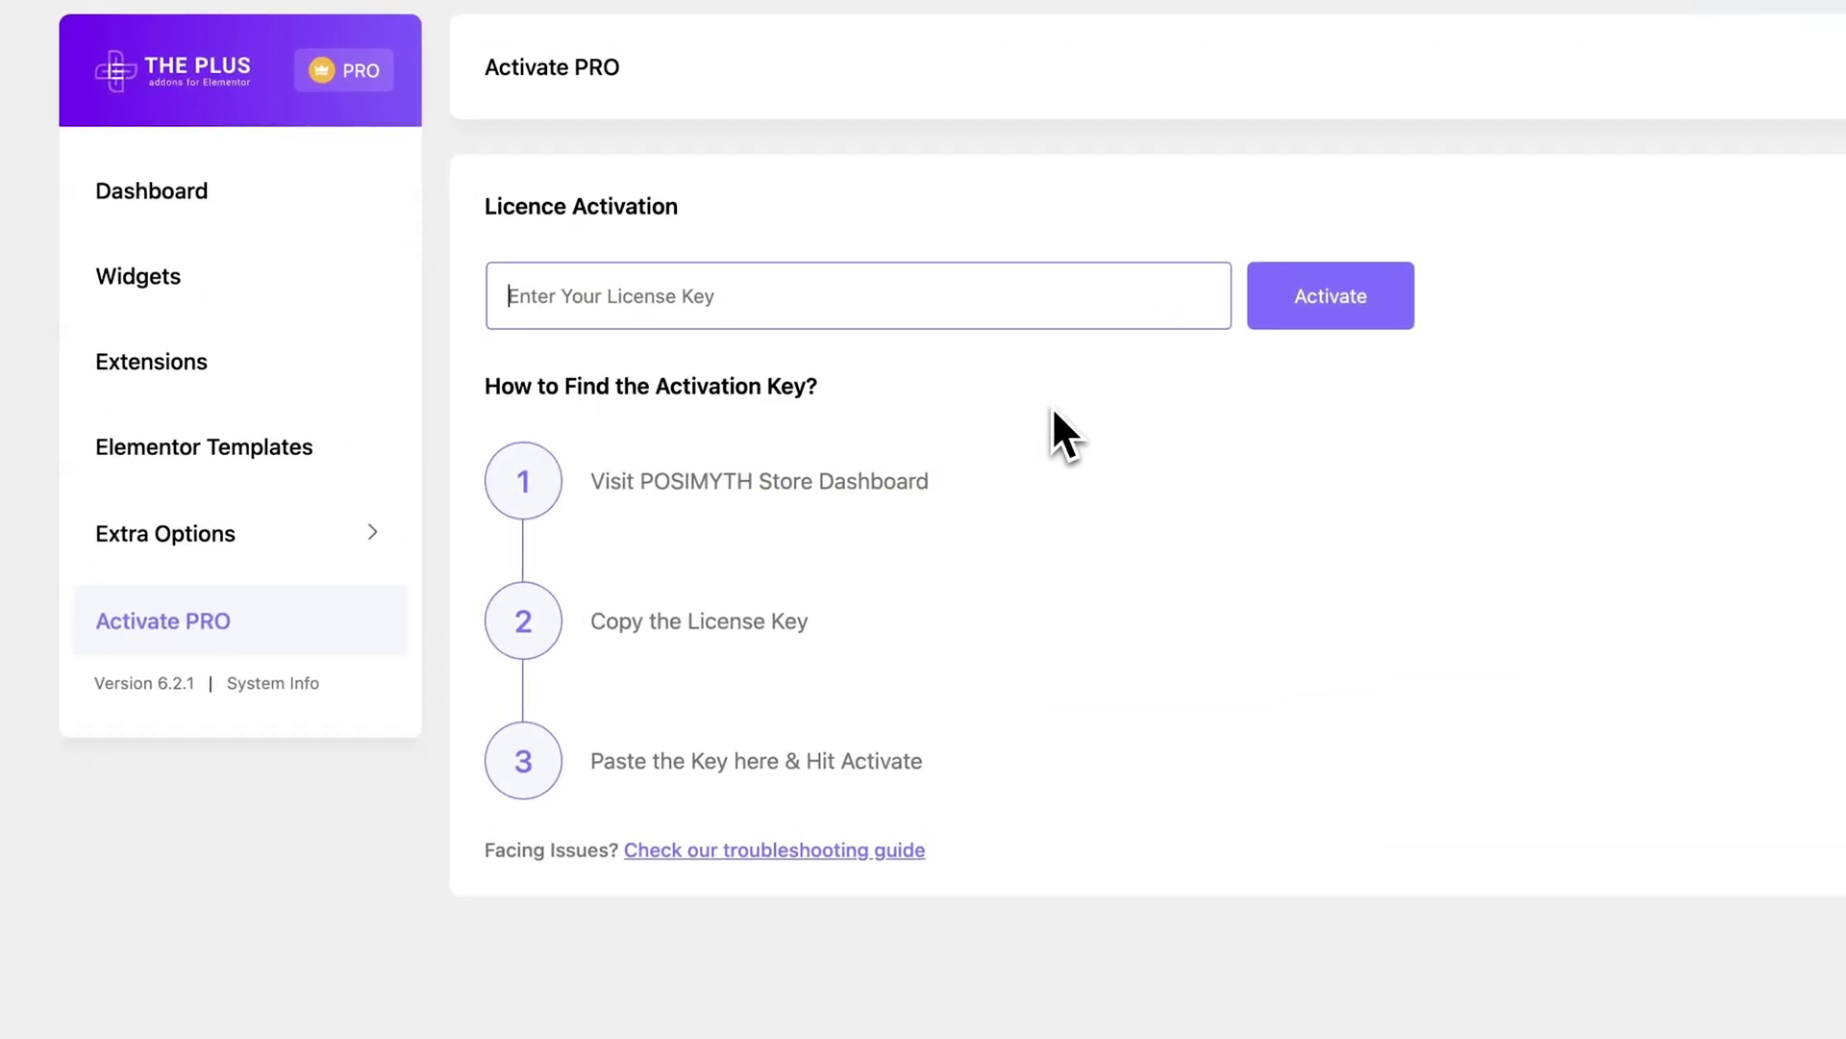
{"action": "key", "text": "ctrl+v"}
{"action": "left_click", "coordinate": [1341, 317]}
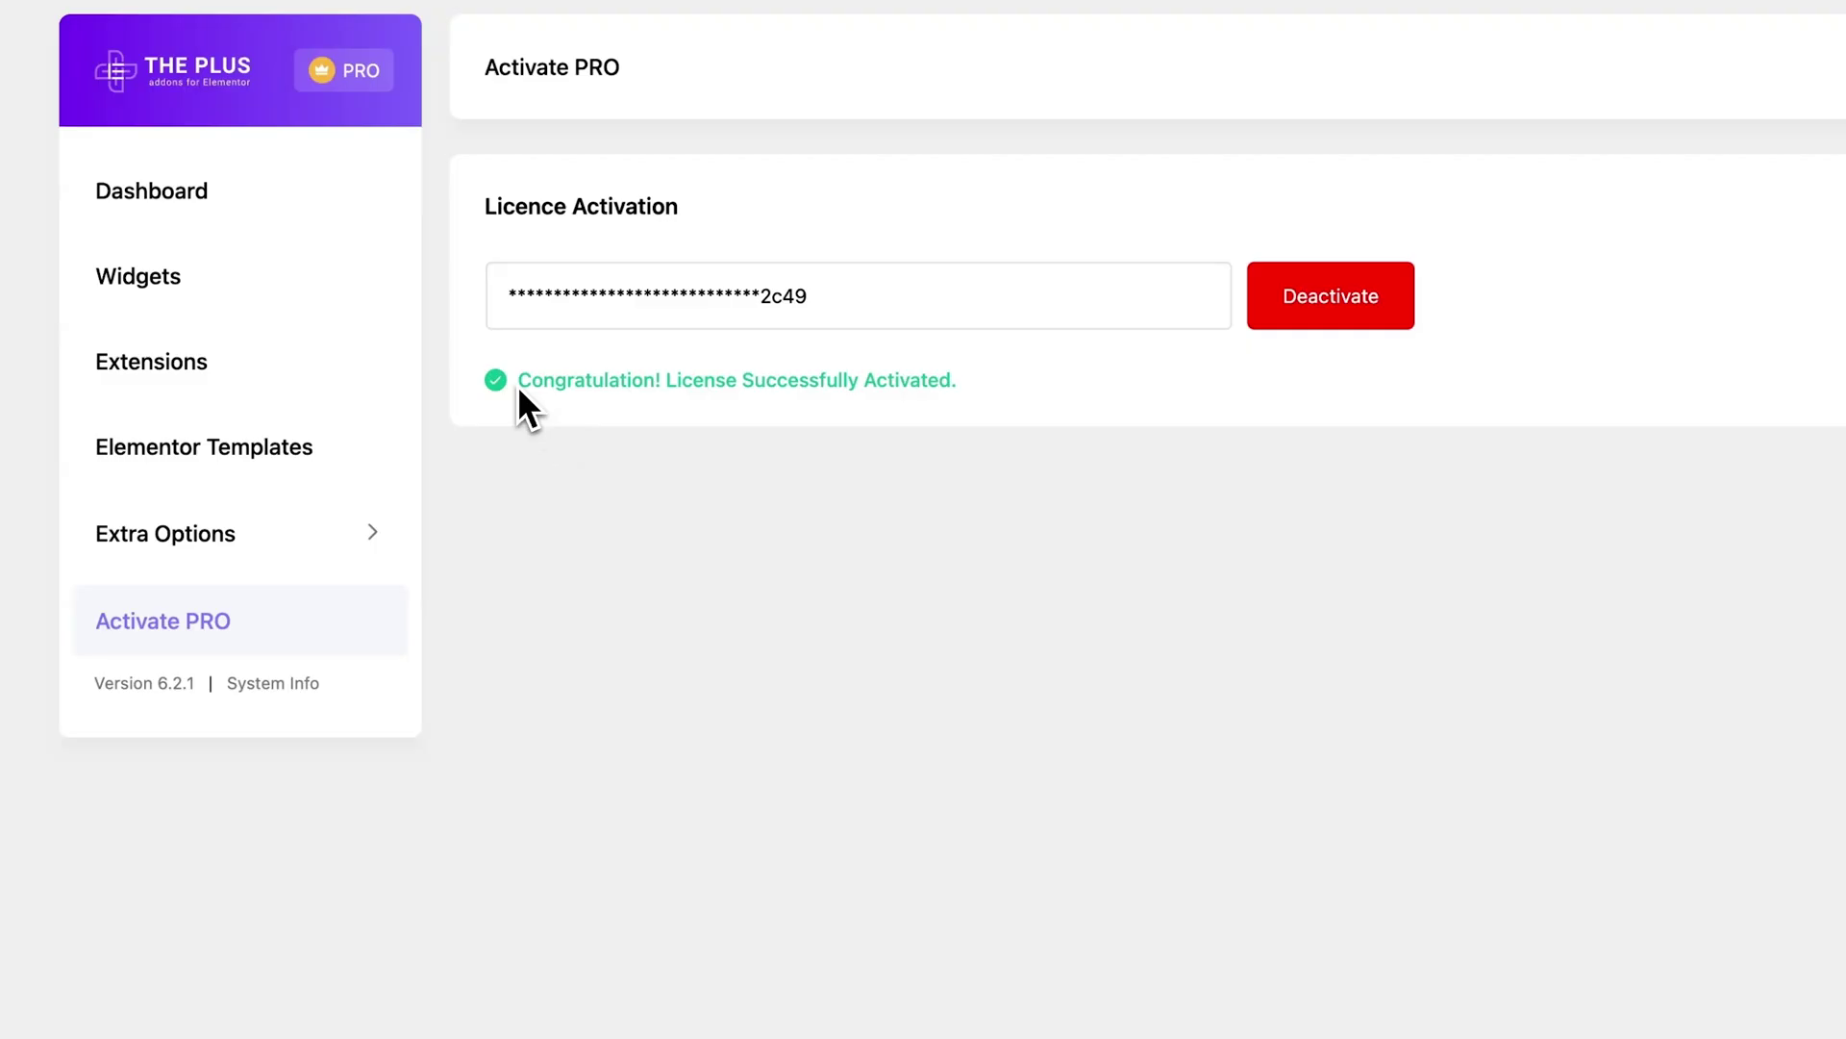
{"action": "left_click_drag", "start_coordinate": [517, 384], "coordinate": [709, 420]}
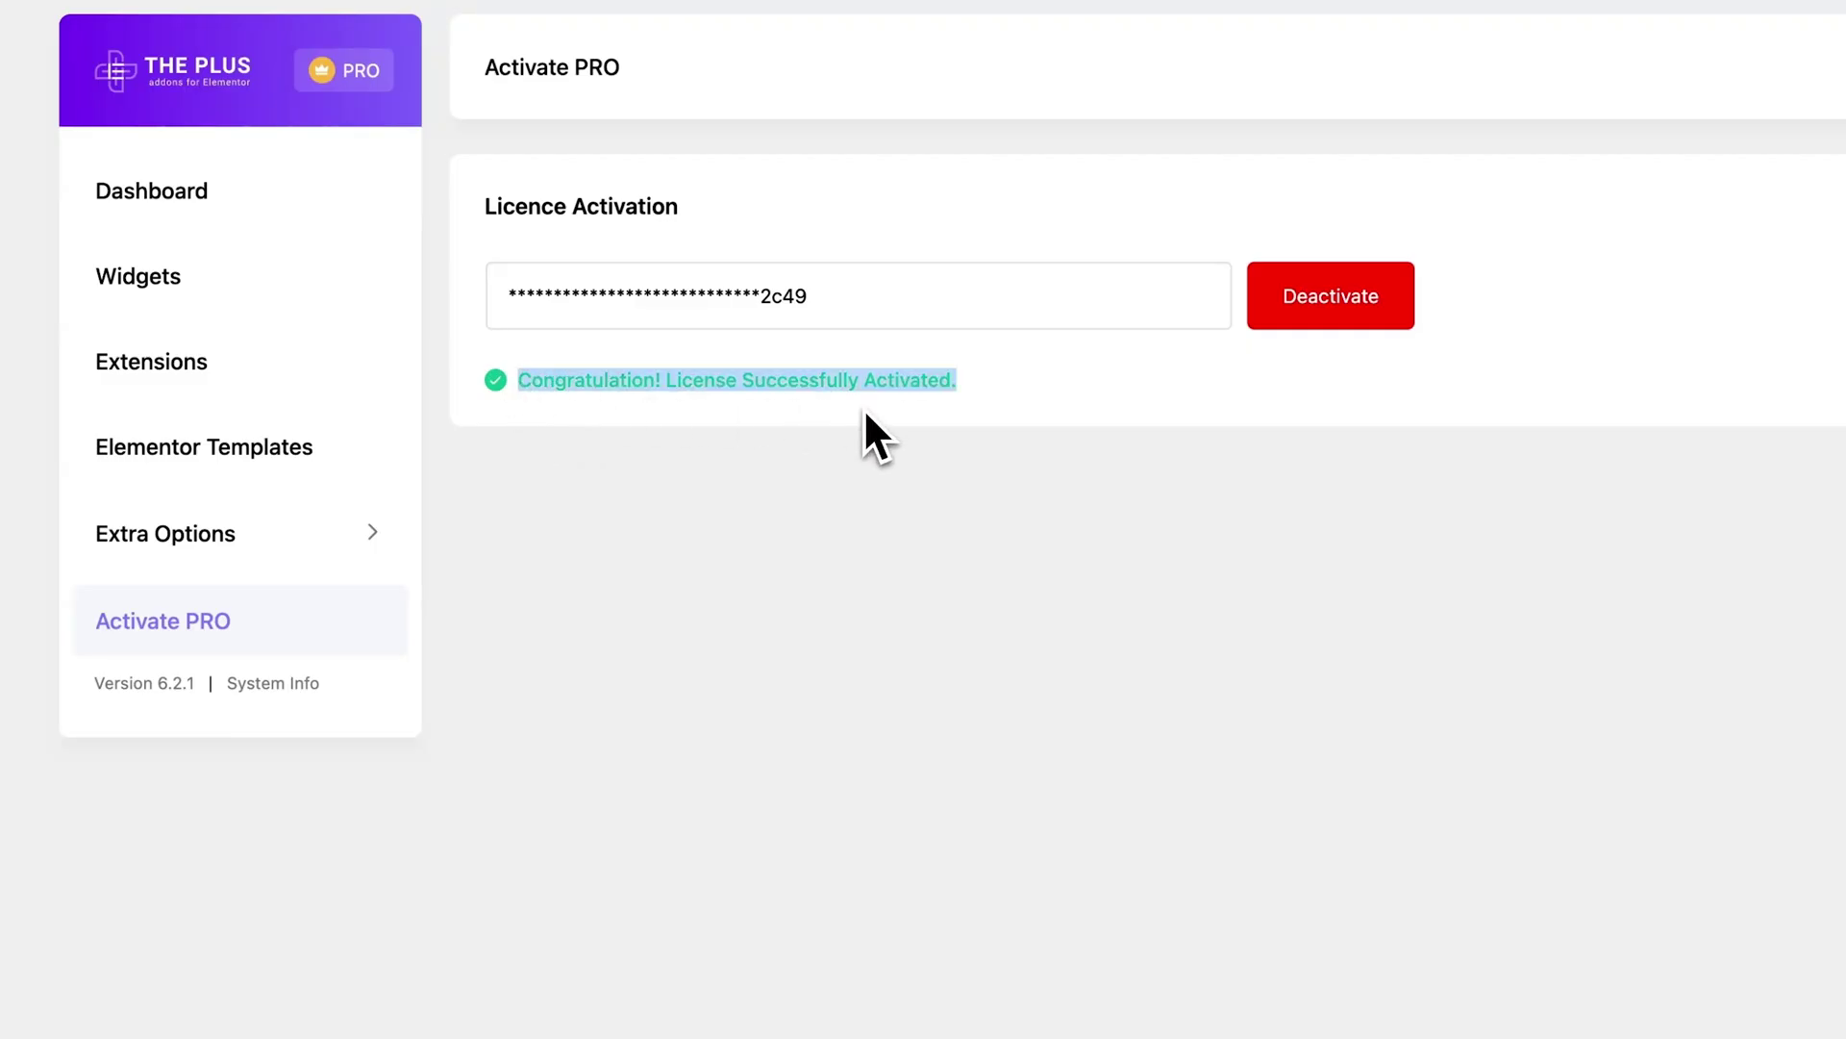
{"action": "left_click", "coordinate": [947, 456]}
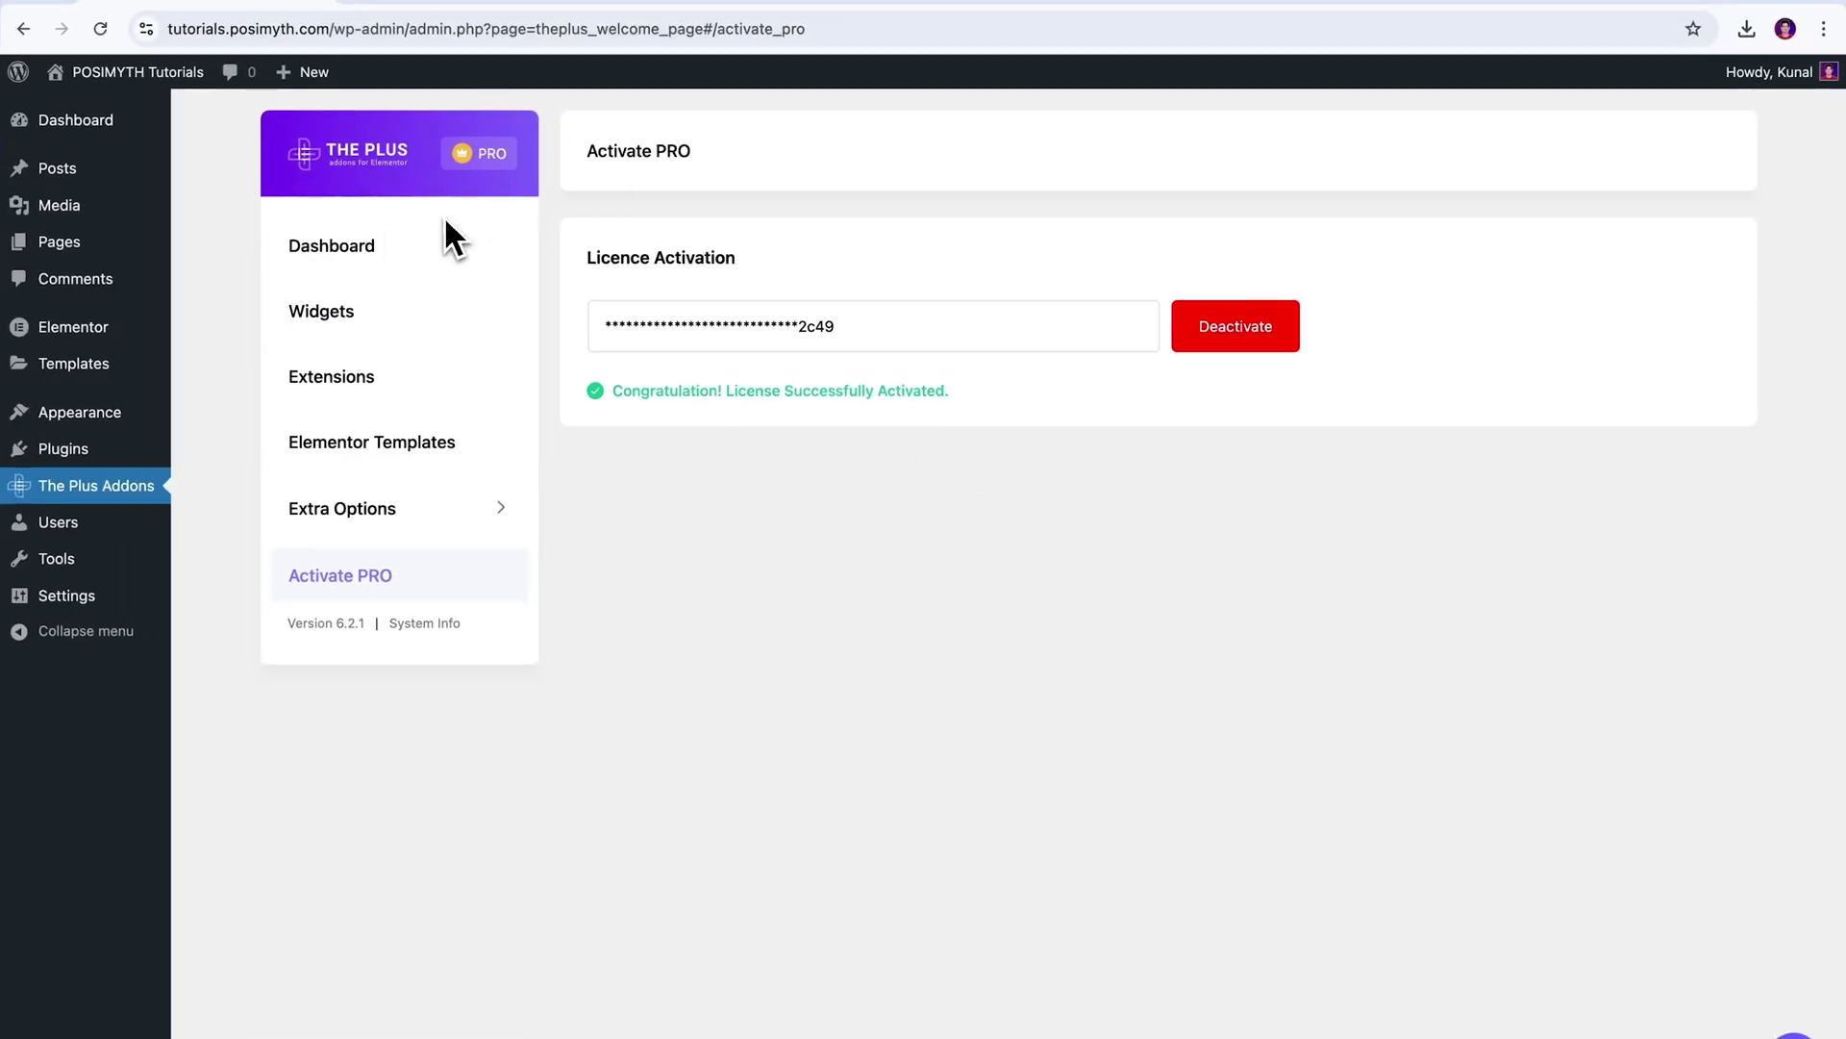
Search the Plus Addons widget list for 'WP' and 'Horizontal', then clear the search
{"action": "left_click", "coordinate": [438, 313]}
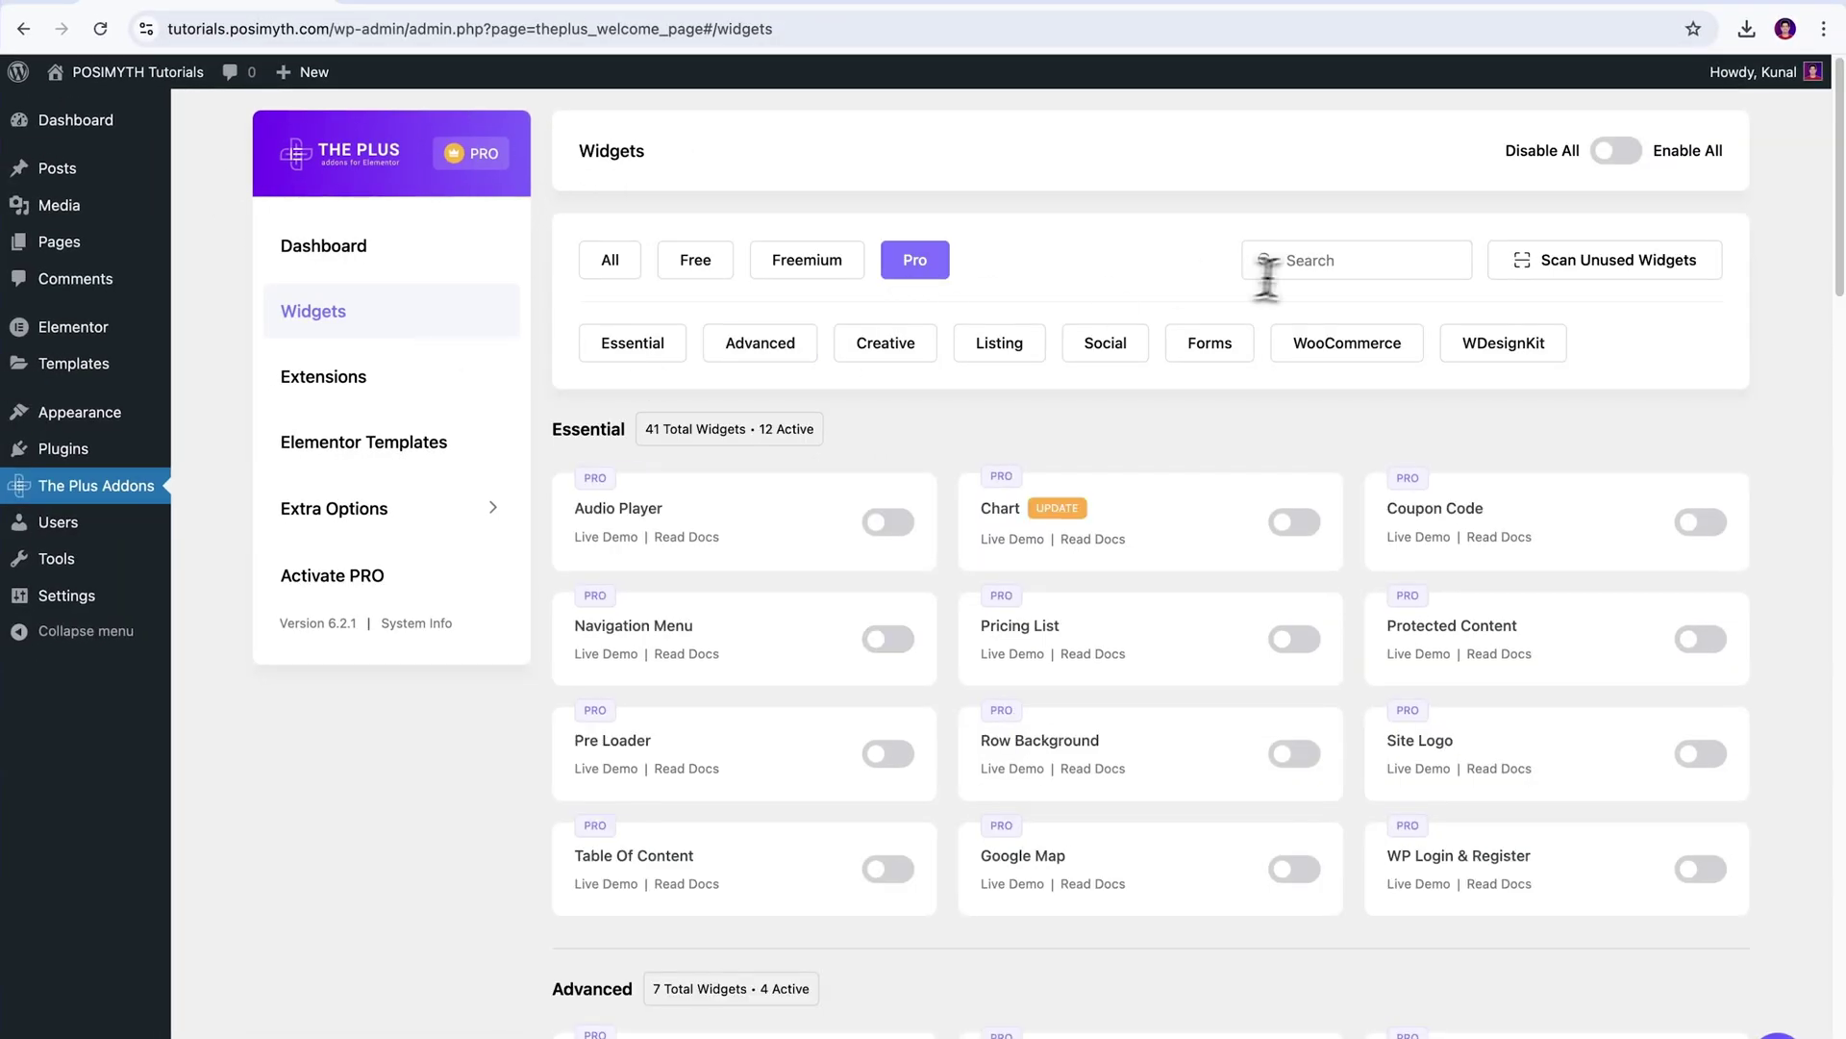
{"action": "left_click", "coordinate": [1267, 277]}
{"action": "type", "text": "WP"}
{"action": "left_click", "coordinate": [896, 521]}
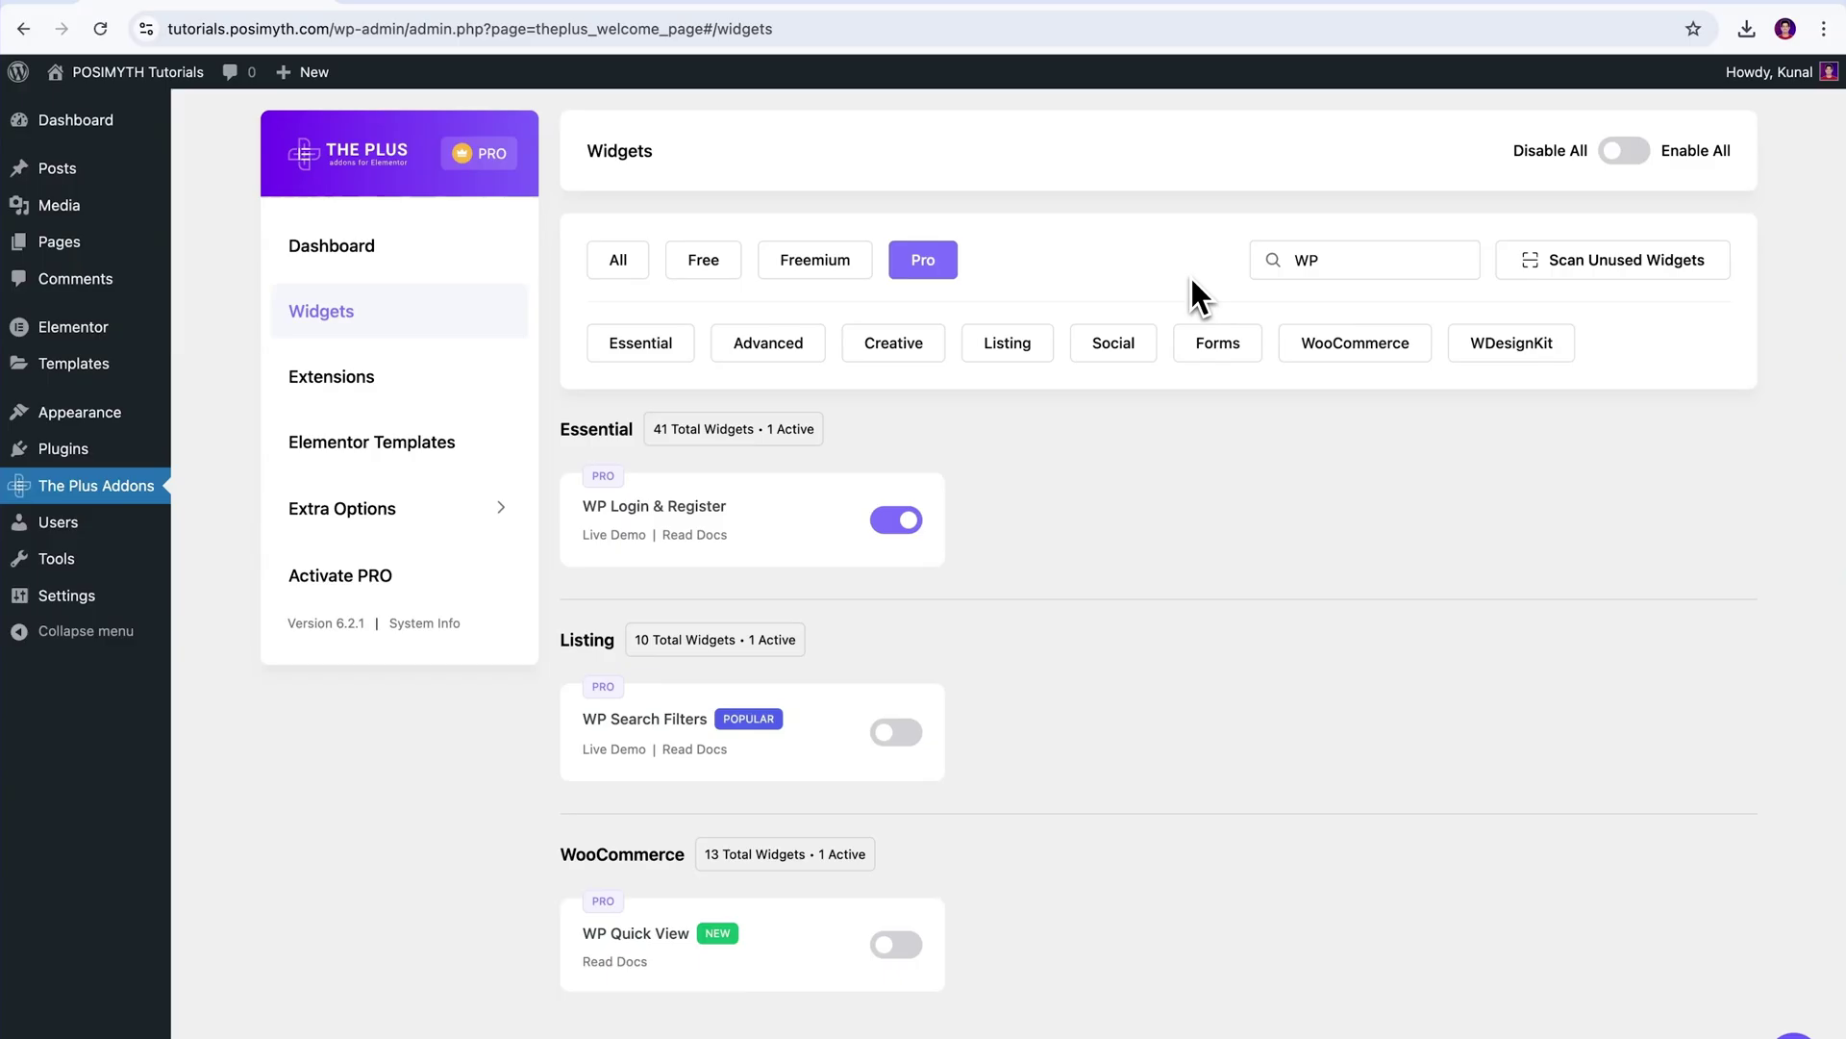
{"action": "type", "text": "Horizontal"}
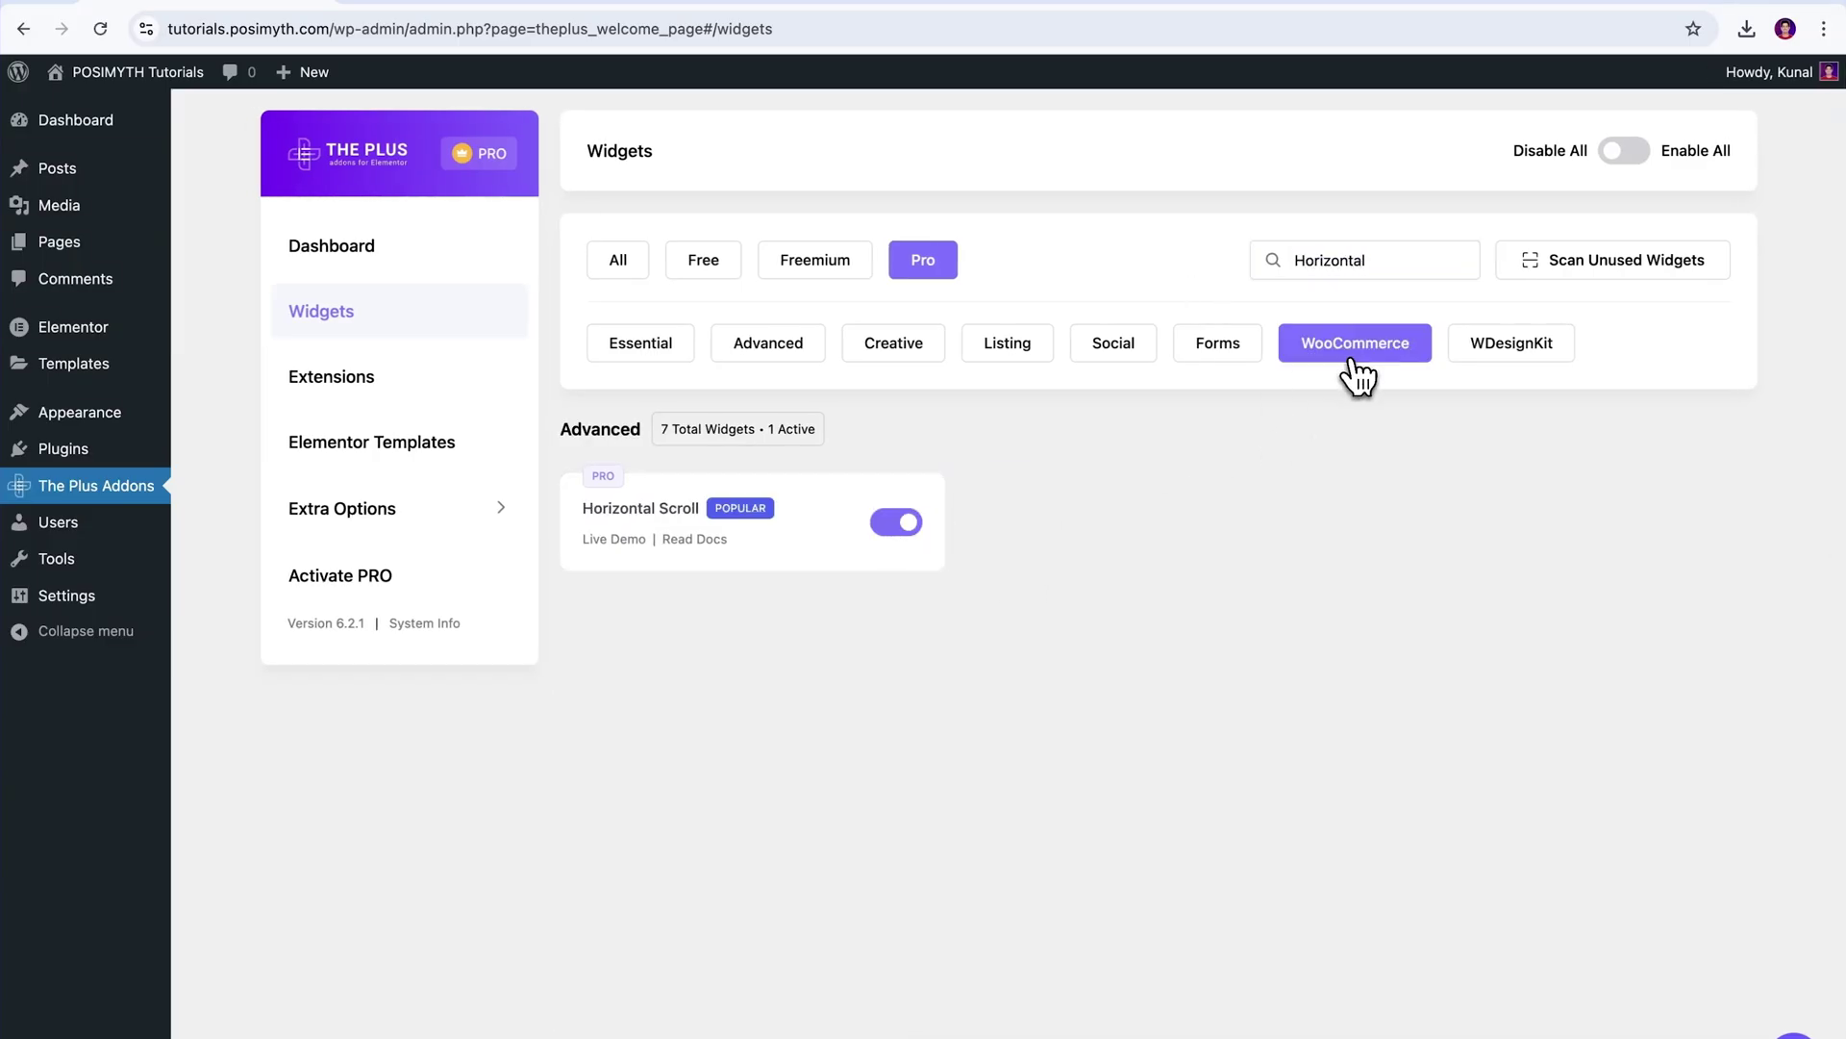
{"action": "double_click", "coordinate": [1355, 261]}
{"action": "key", "text": "BackSpace"}
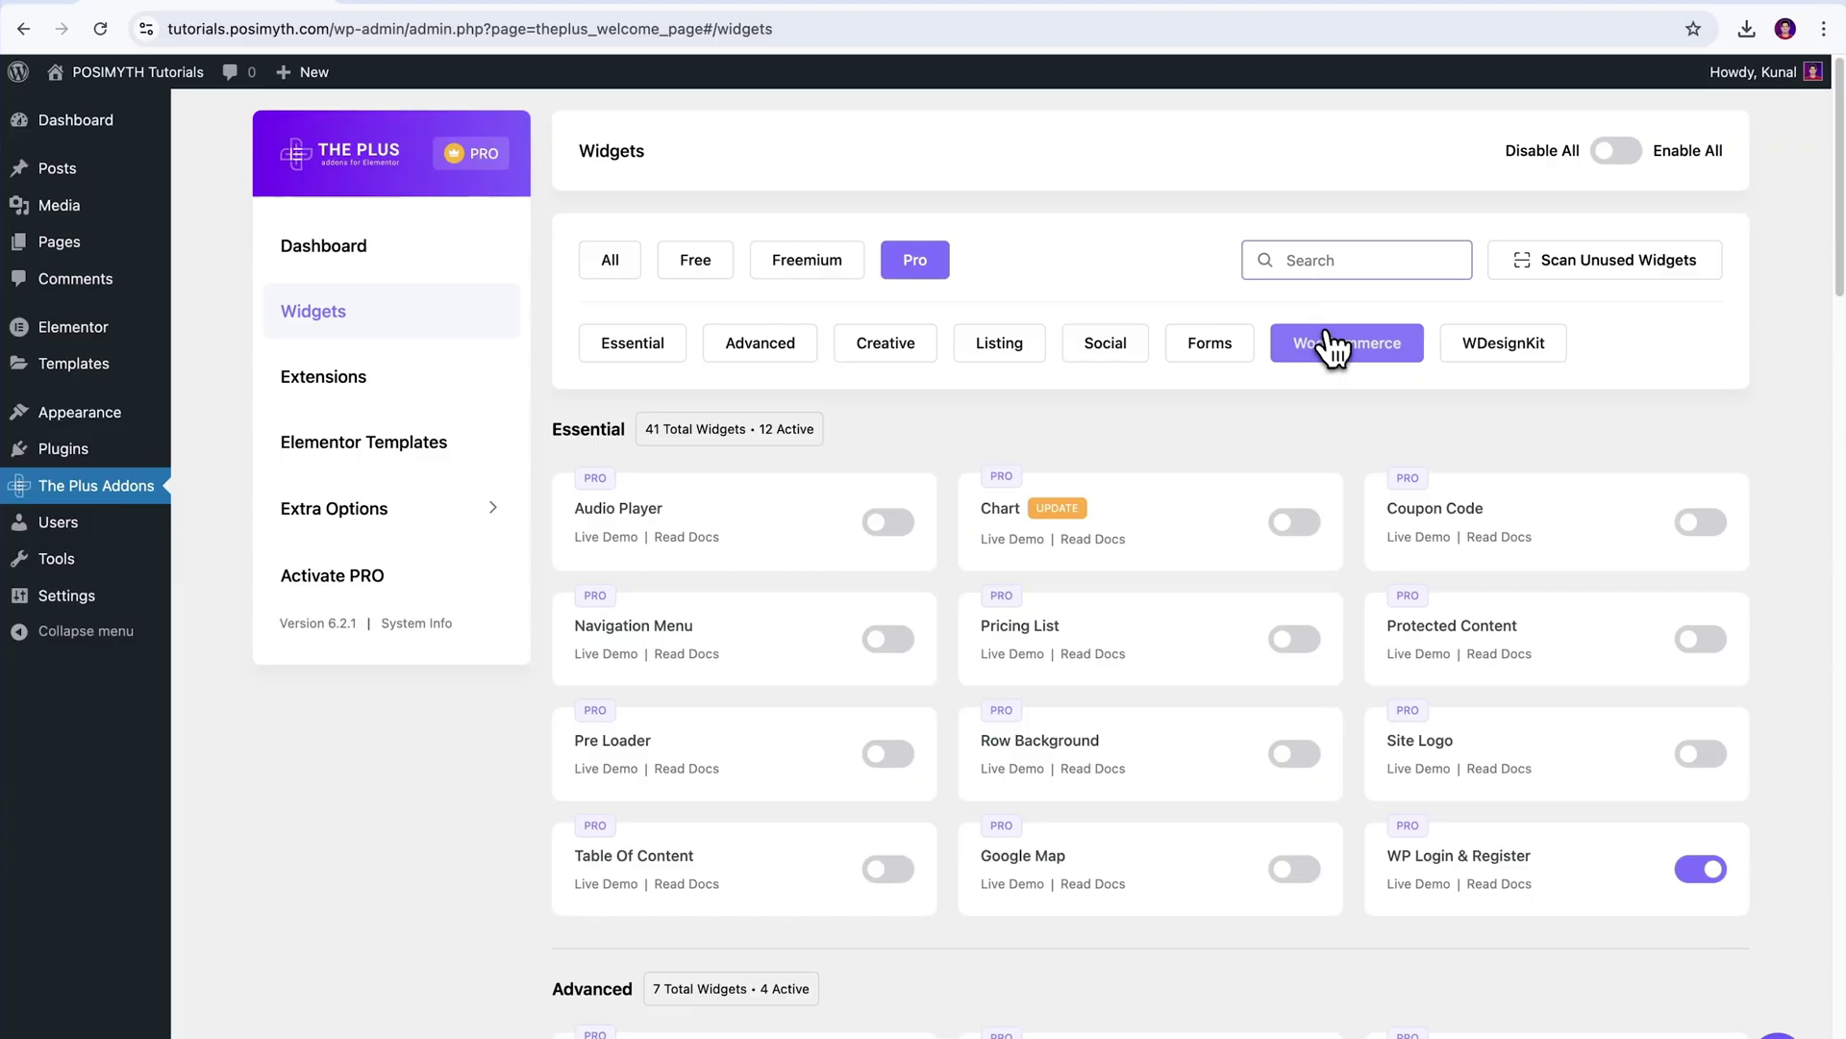
{"action": "scroll", "coordinate": [1337, 356], "scroll_direction": "down", "scroll_amount": 10}
Filter to WooCommerce widgets and enable Woo Cart, Order Track, Wishlist and Single Pricing
{"action": "left_click", "coordinate": [1346, 299]}
{"action": "left_click", "coordinate": [887, 481]}
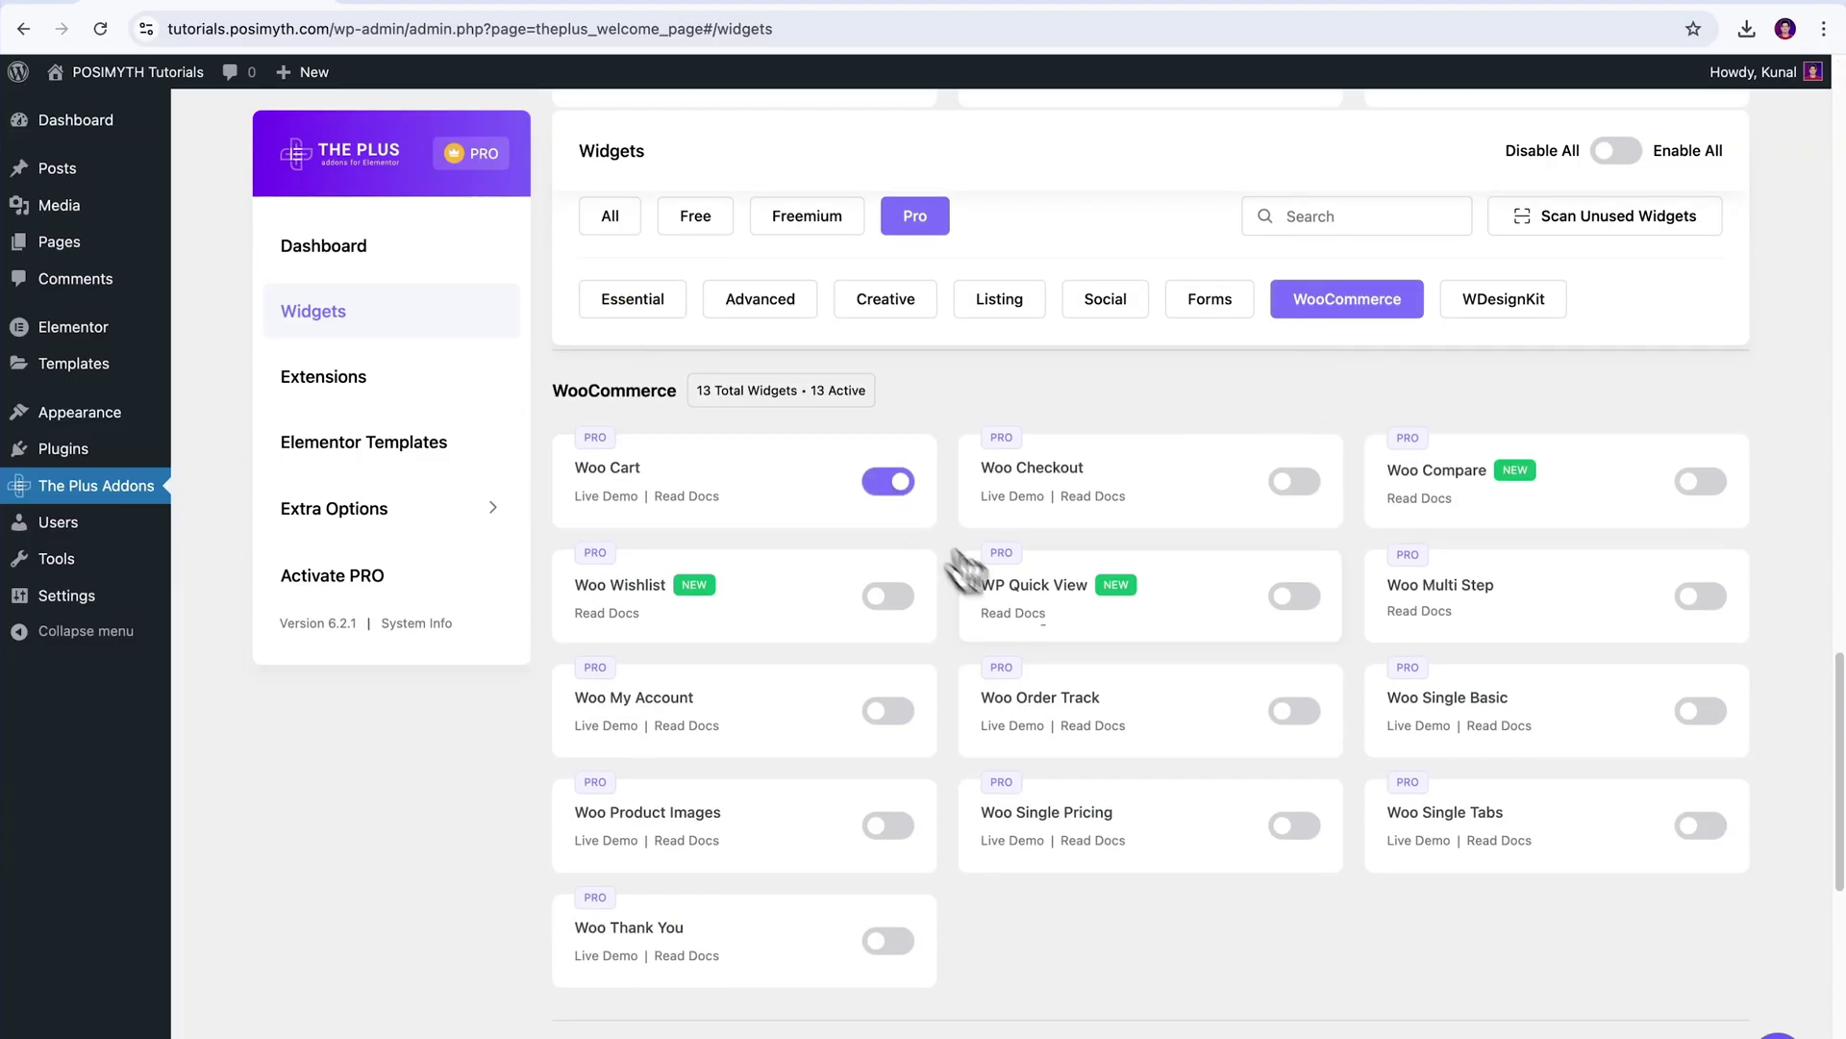
{"action": "left_click", "coordinate": [1294, 711]}
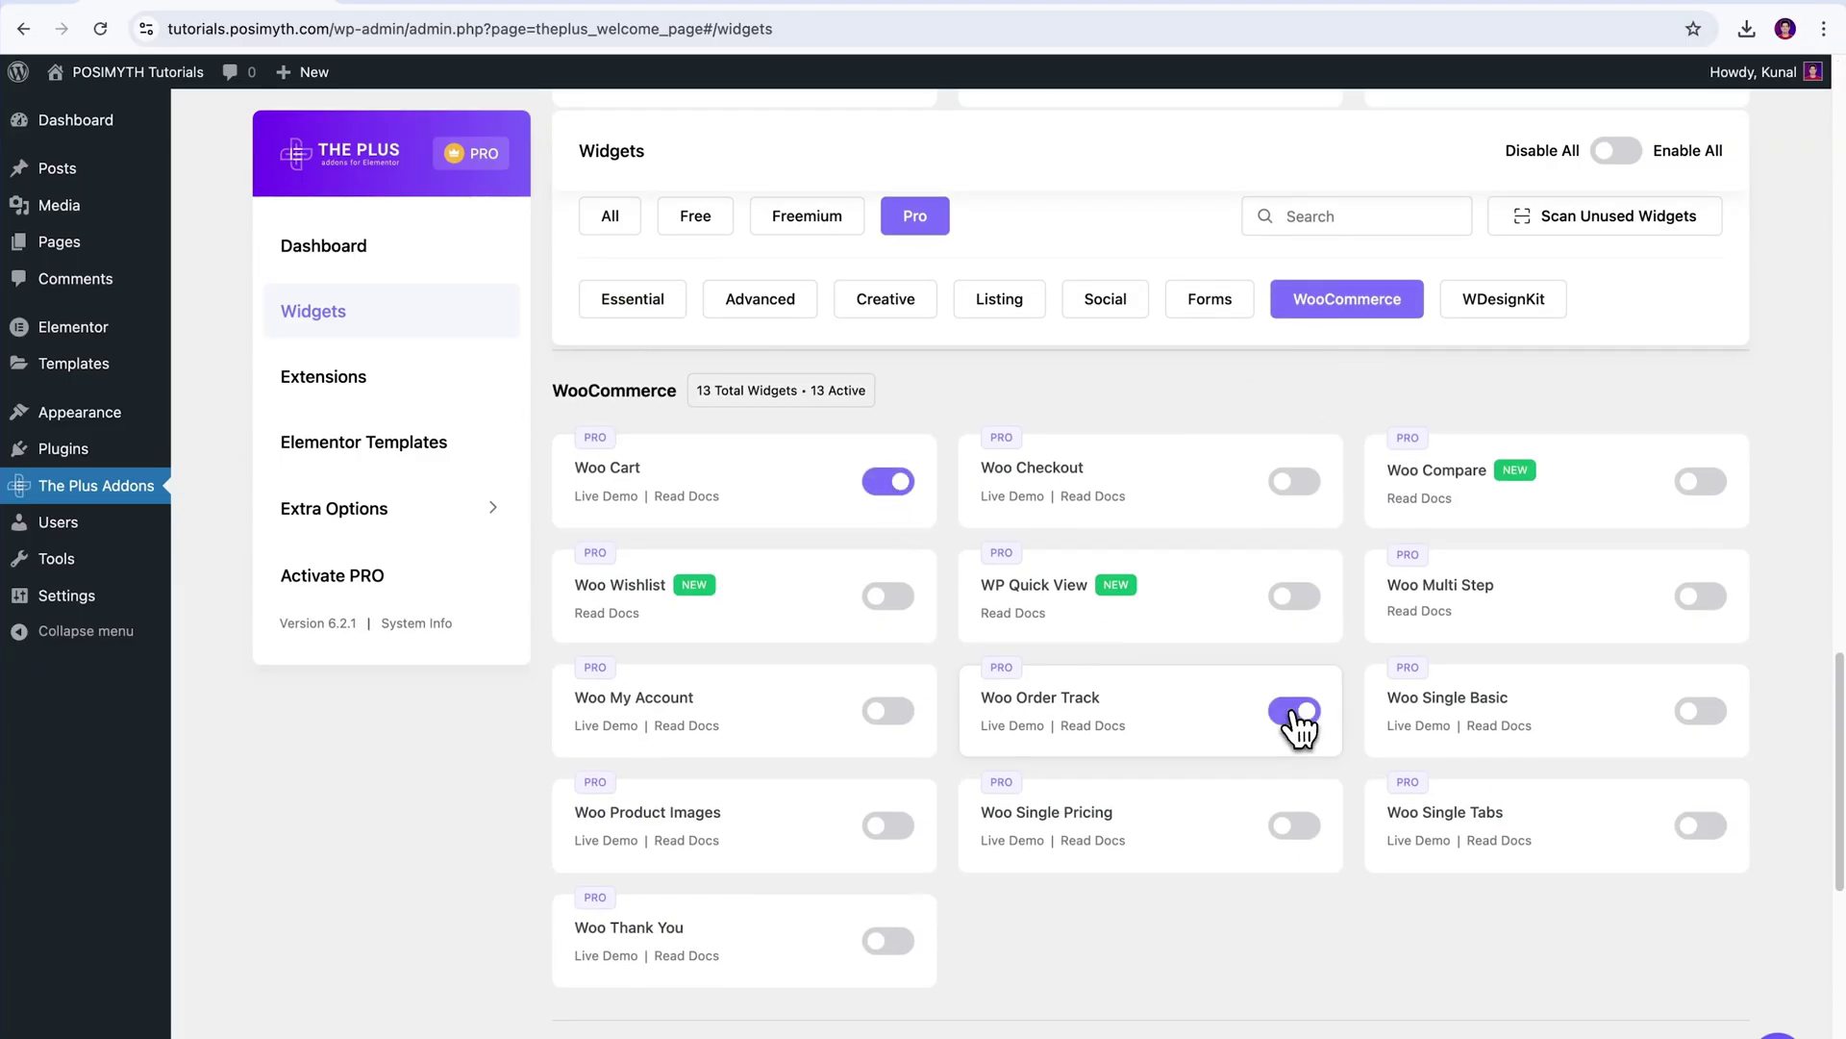
{"action": "left_click", "coordinate": [888, 596]}
{"action": "left_click", "coordinate": [1295, 825]}
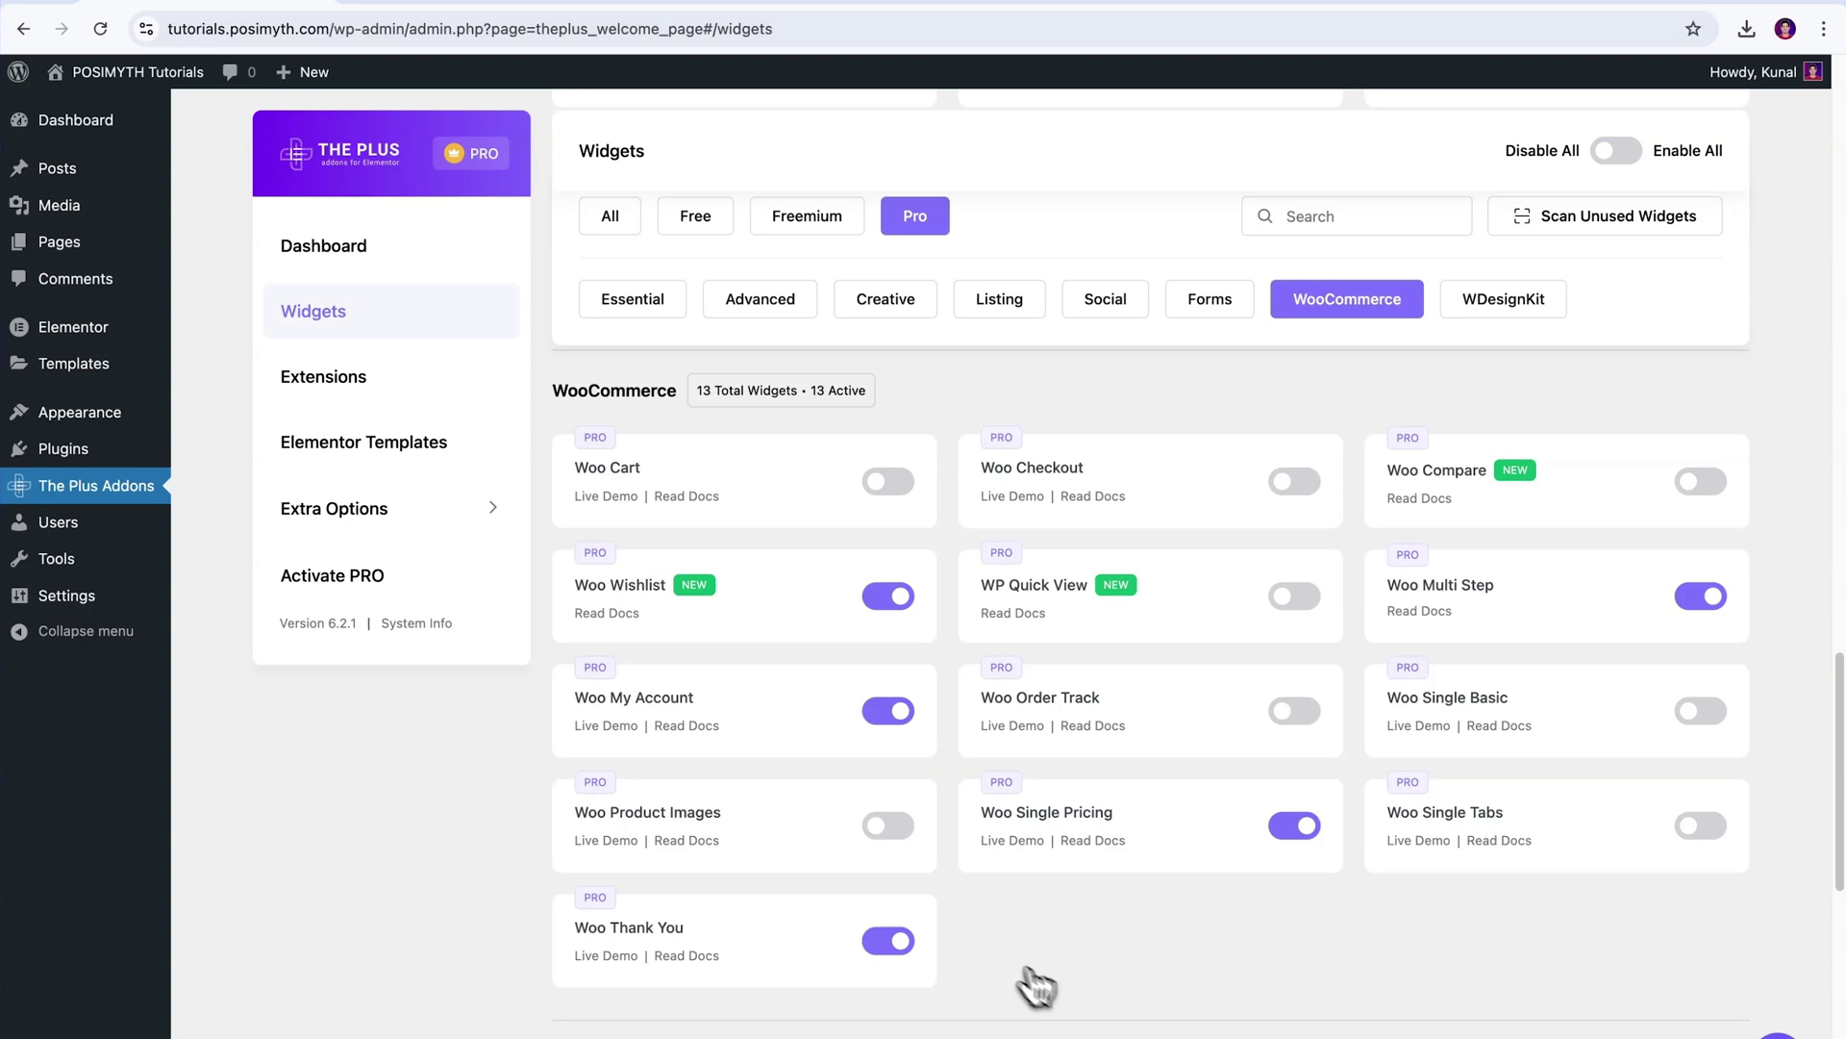
Browse the Elementor template kits page
{"action": "left_click", "coordinate": [459, 472]}
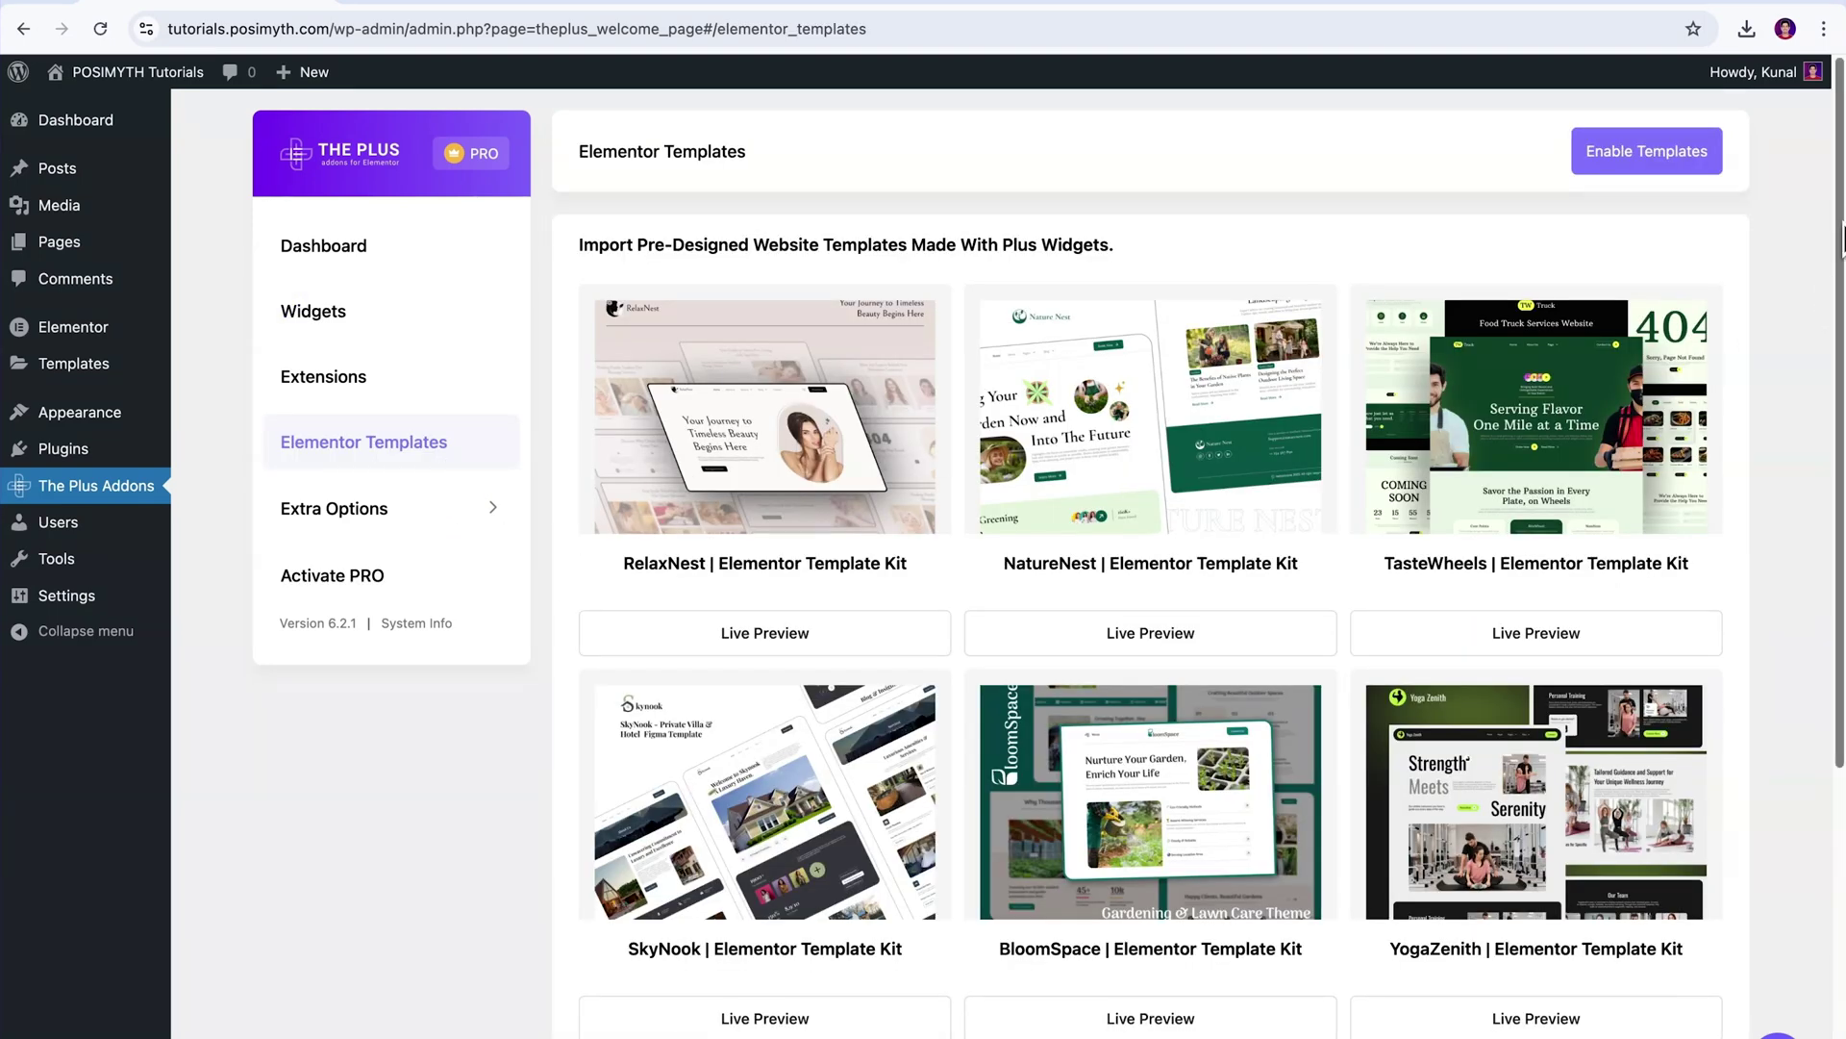
{"action": "scroll", "coordinate": [1802, 330], "scroll_direction": "down", "scroll_amount": 4}
{"action": "scroll", "coordinate": [1806, 663], "scroll_direction": "down", "scroll_amount": 3}
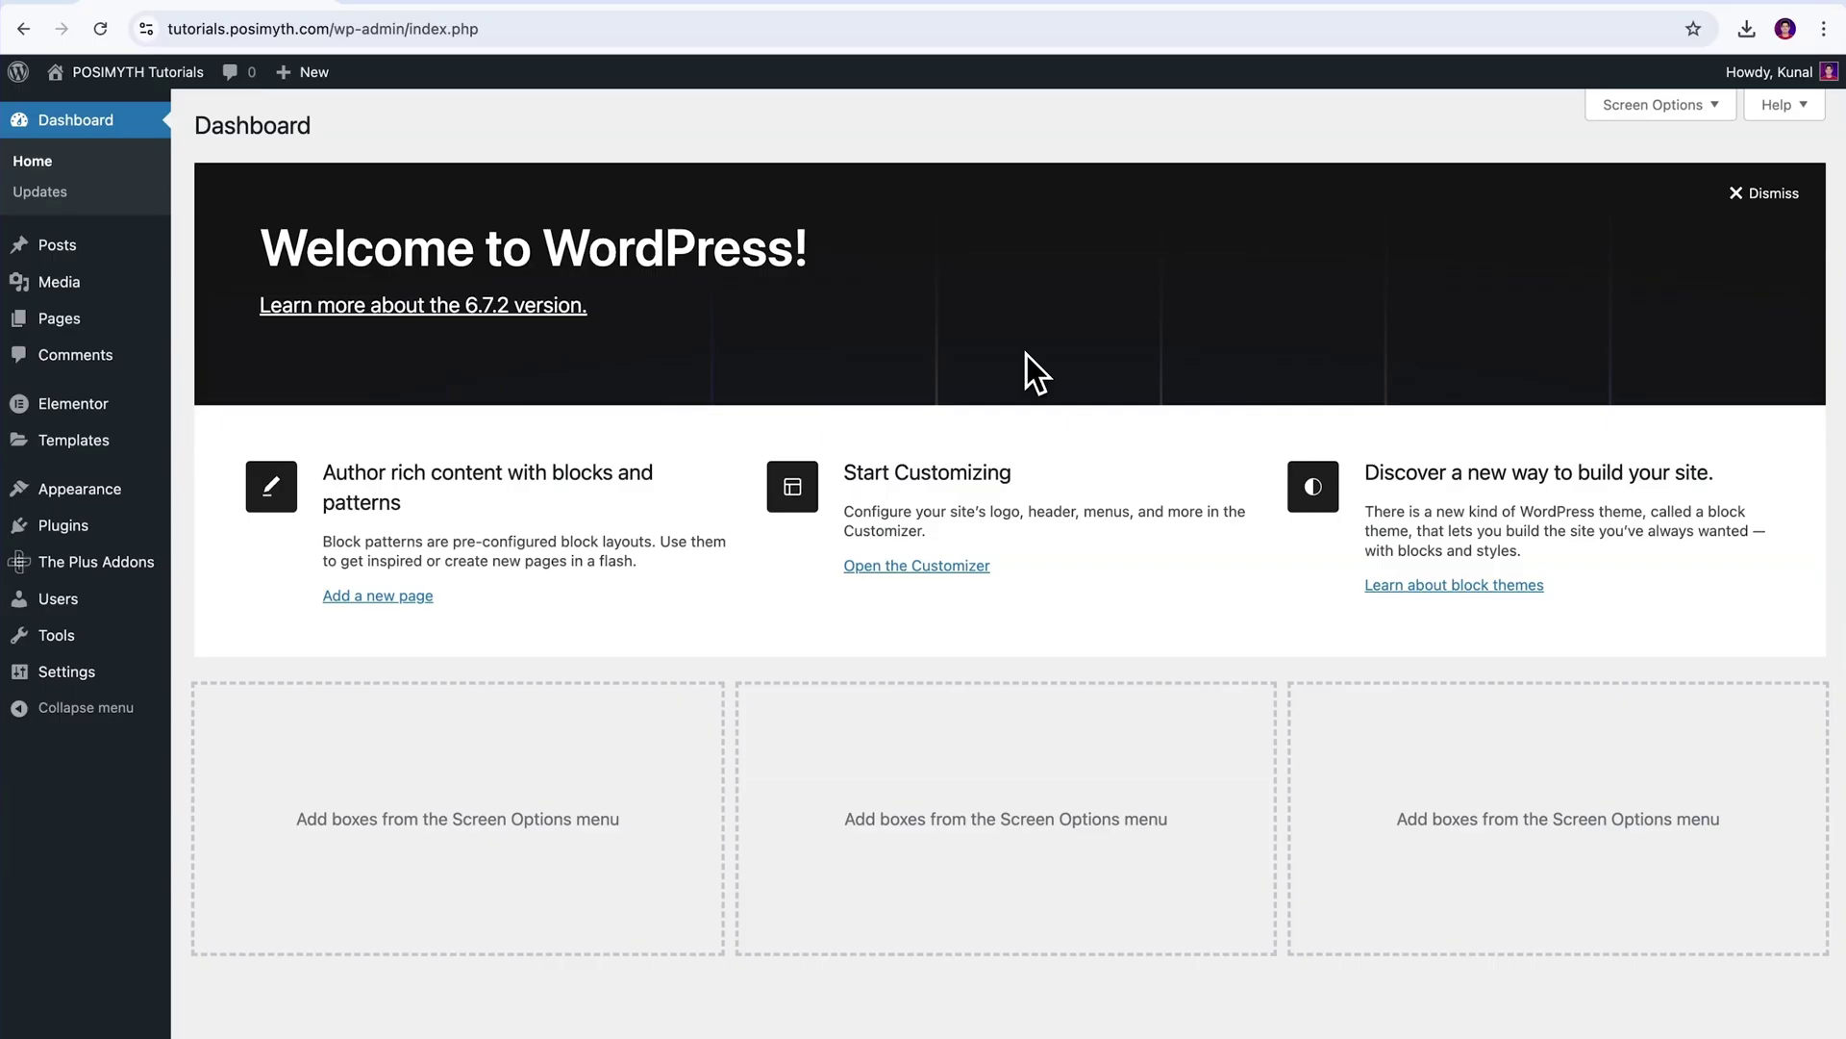
Switch off Coupon Code and Carousel Anything, then scan and disable the 7 unused widgets
{"action": "left_click", "coordinate": [149, 565]}
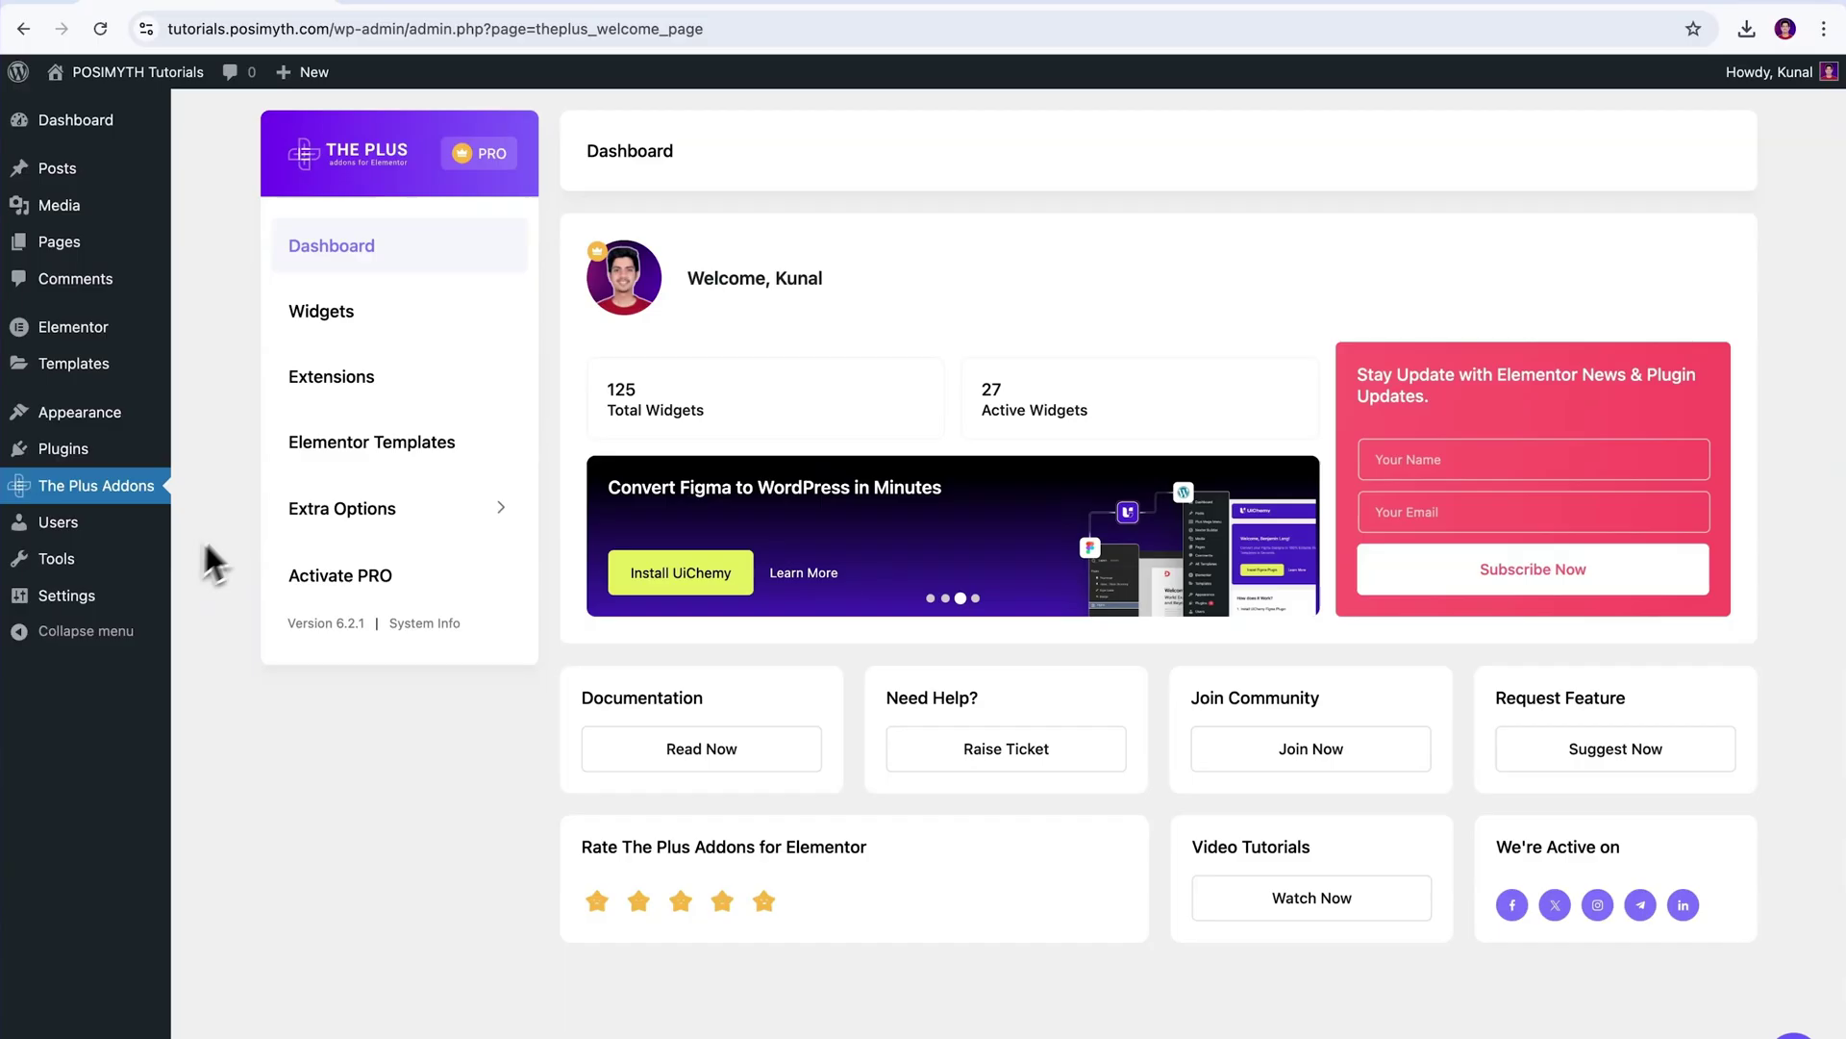
{"action": "left_click", "coordinate": [370, 331]}
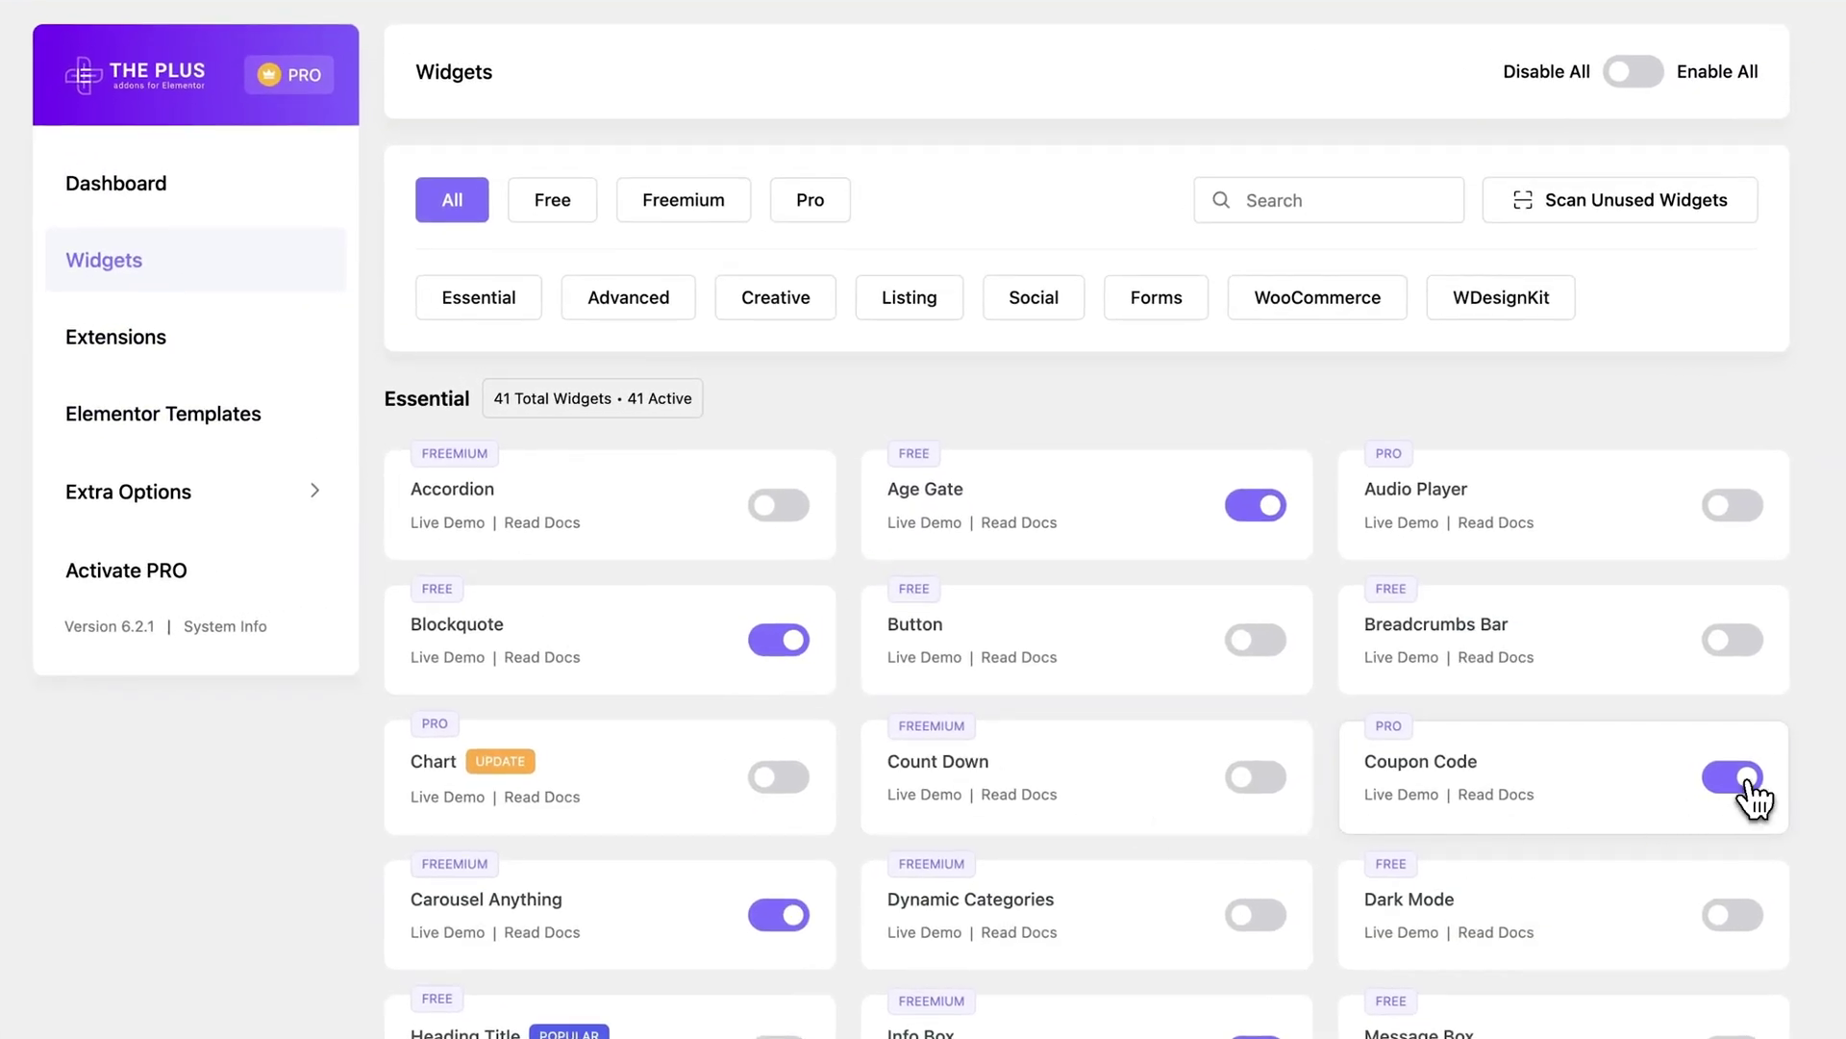
{"action": "left_click", "coordinate": [1739, 777]}
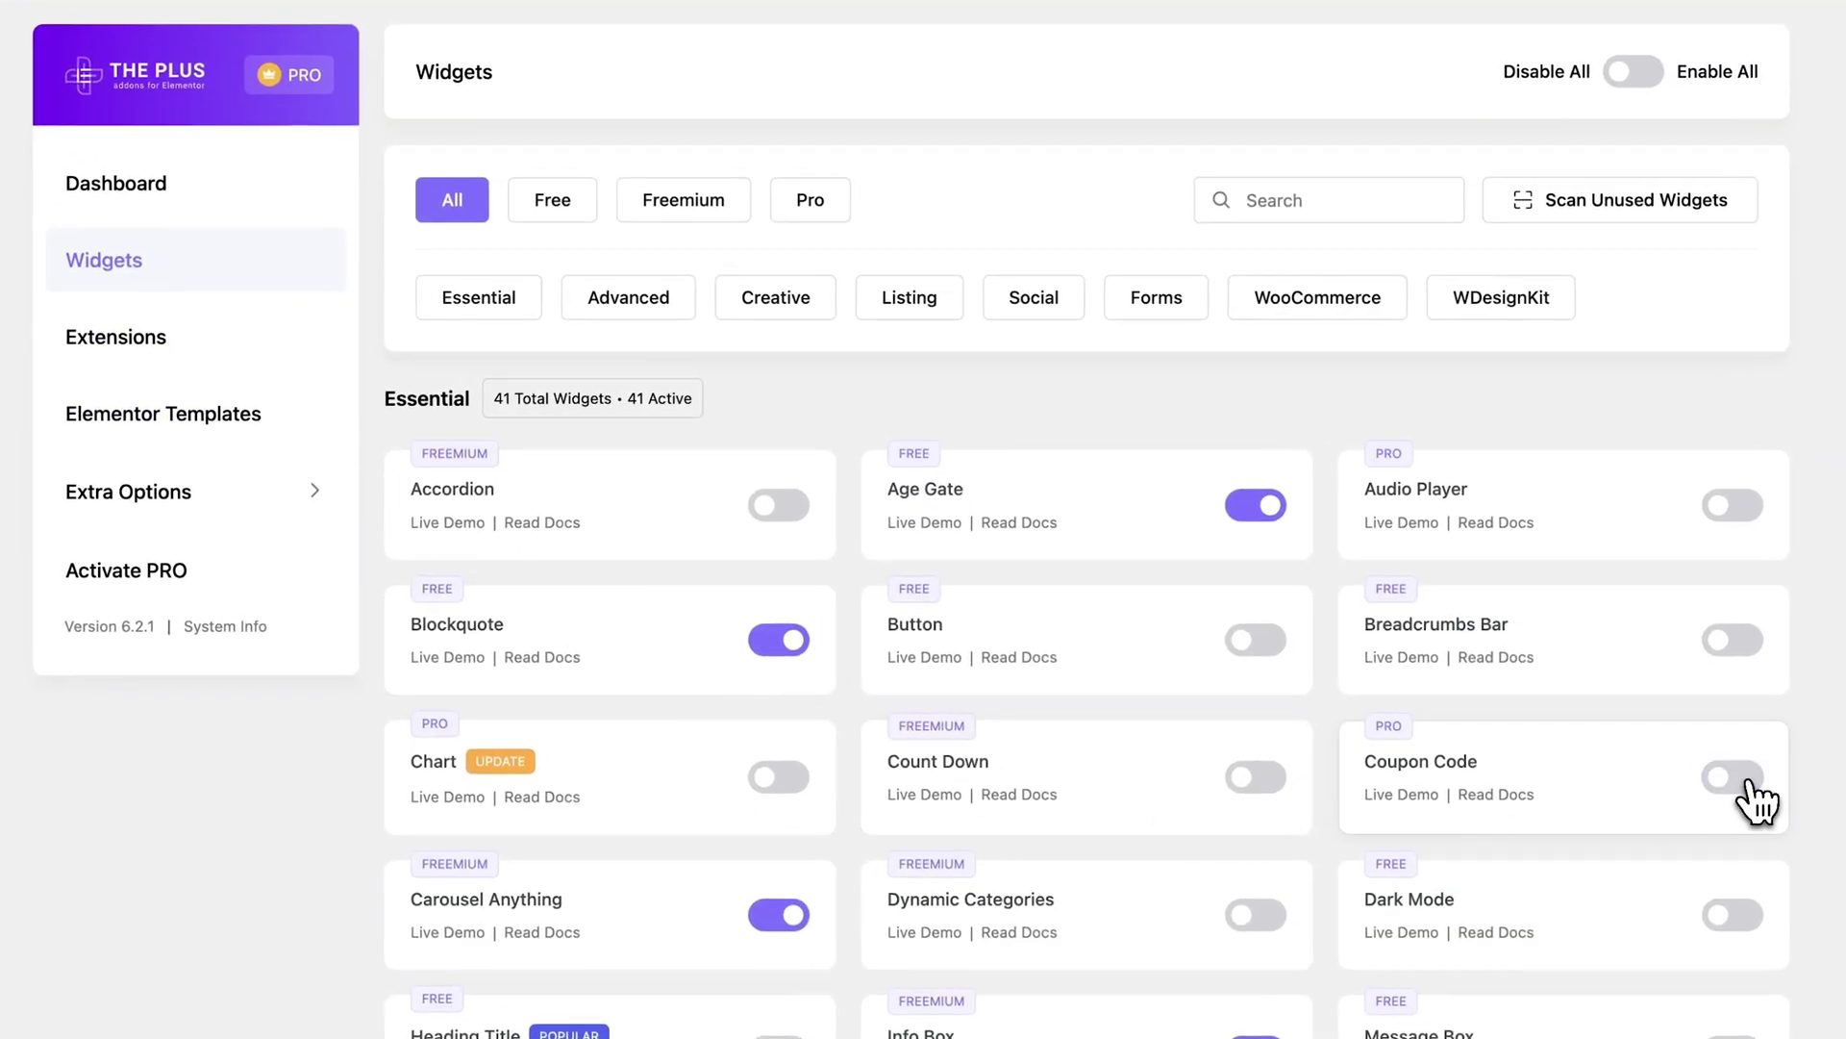
{"action": "left_click", "coordinate": [798, 915]}
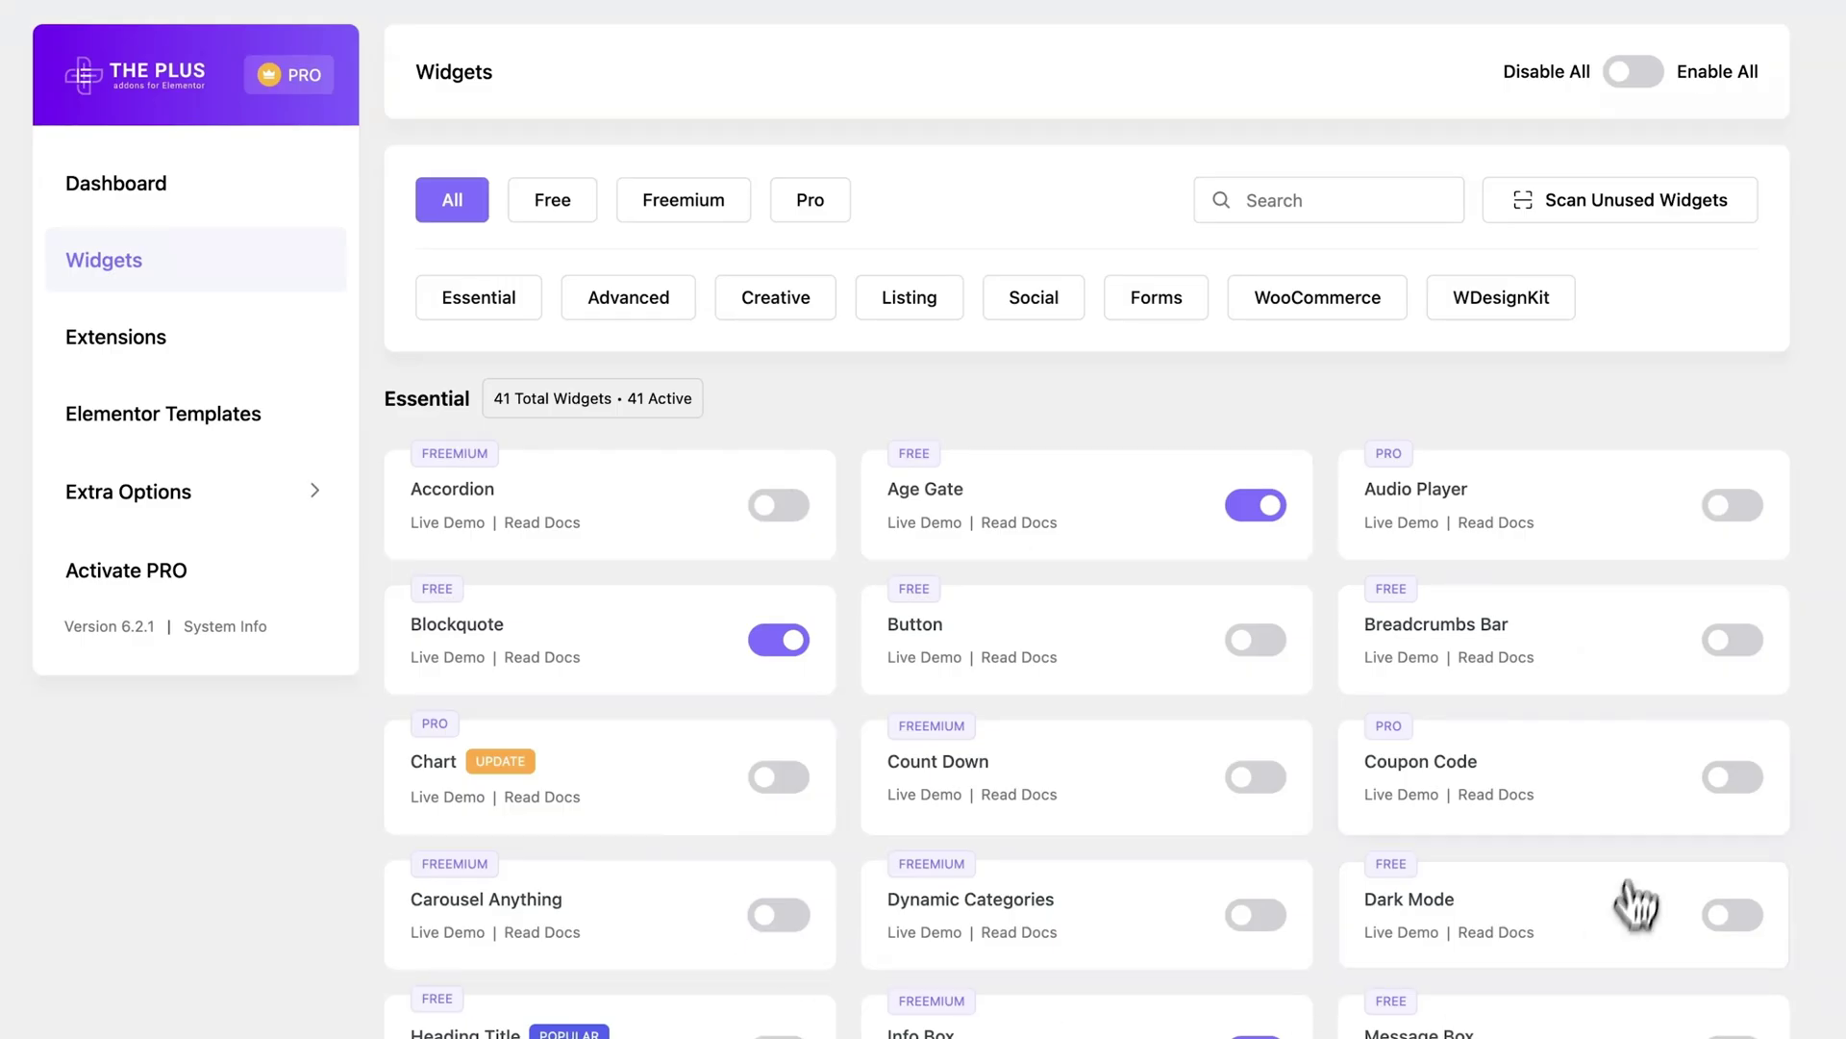
{"action": "left_click", "coordinate": [1625, 217]}
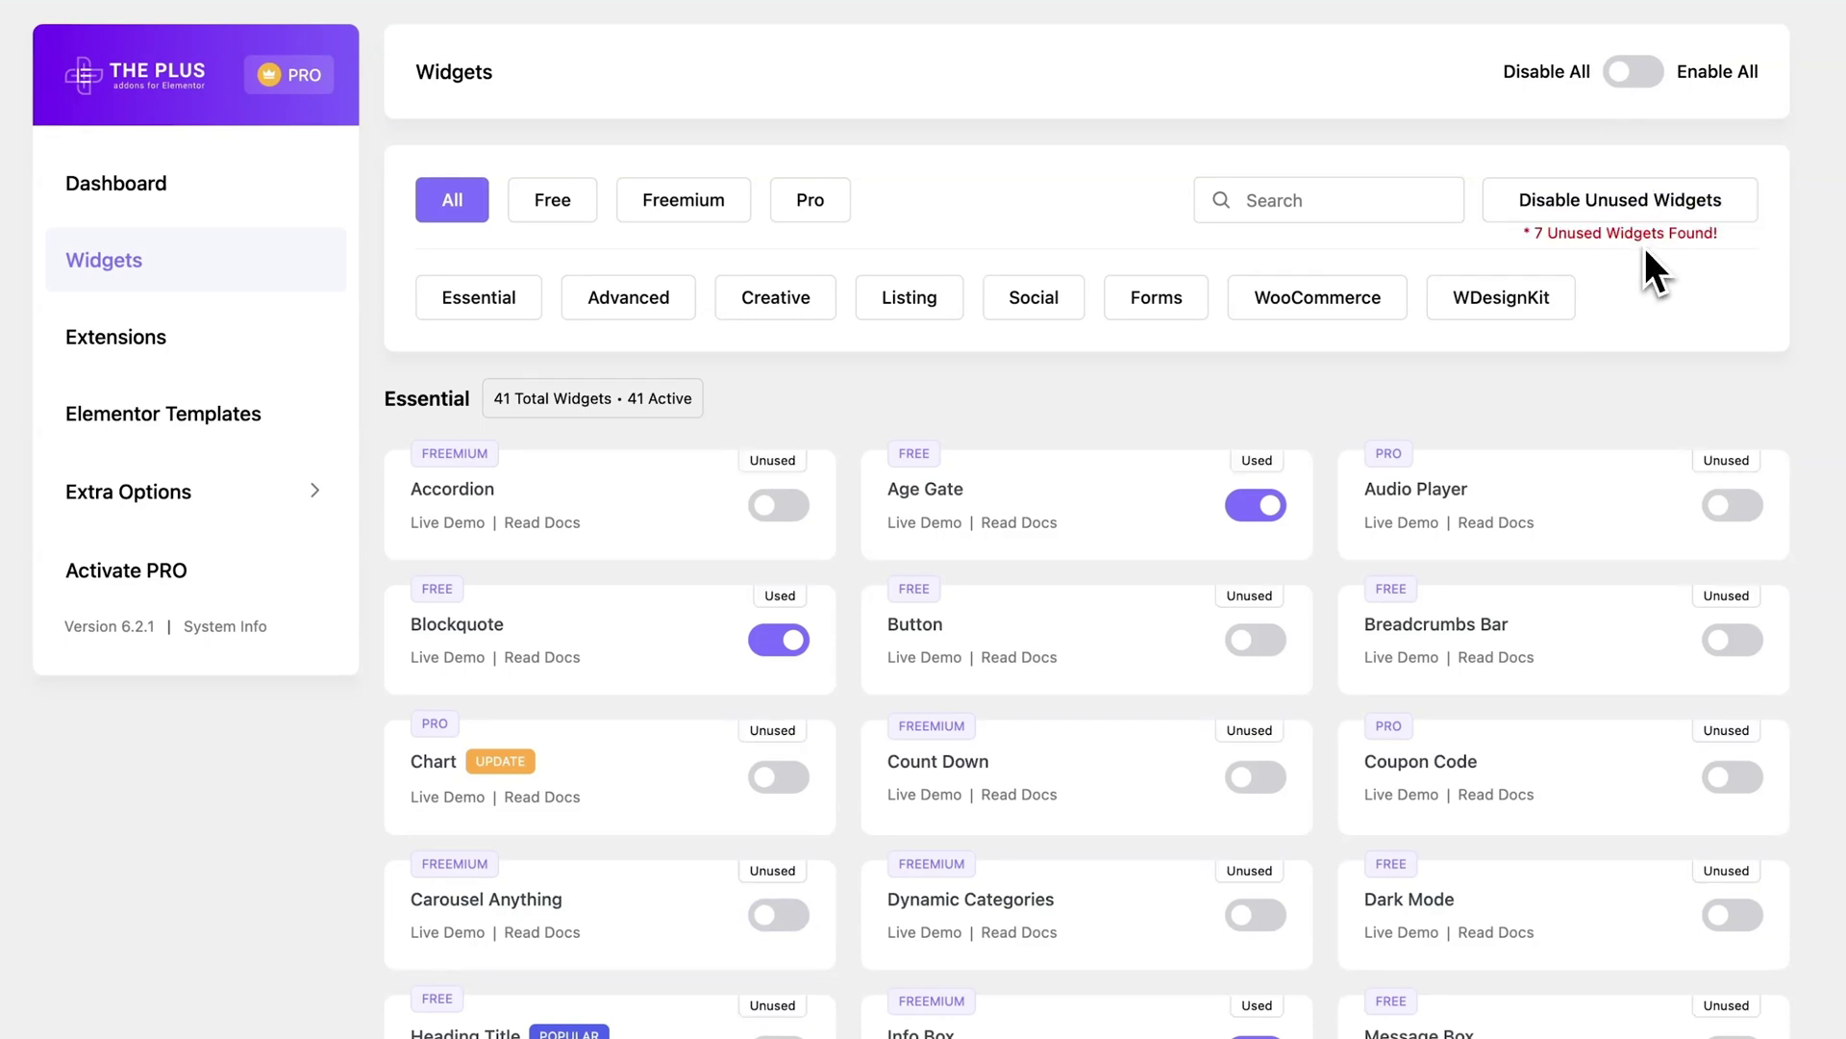
{"action": "left_click", "coordinate": [1642, 214]}
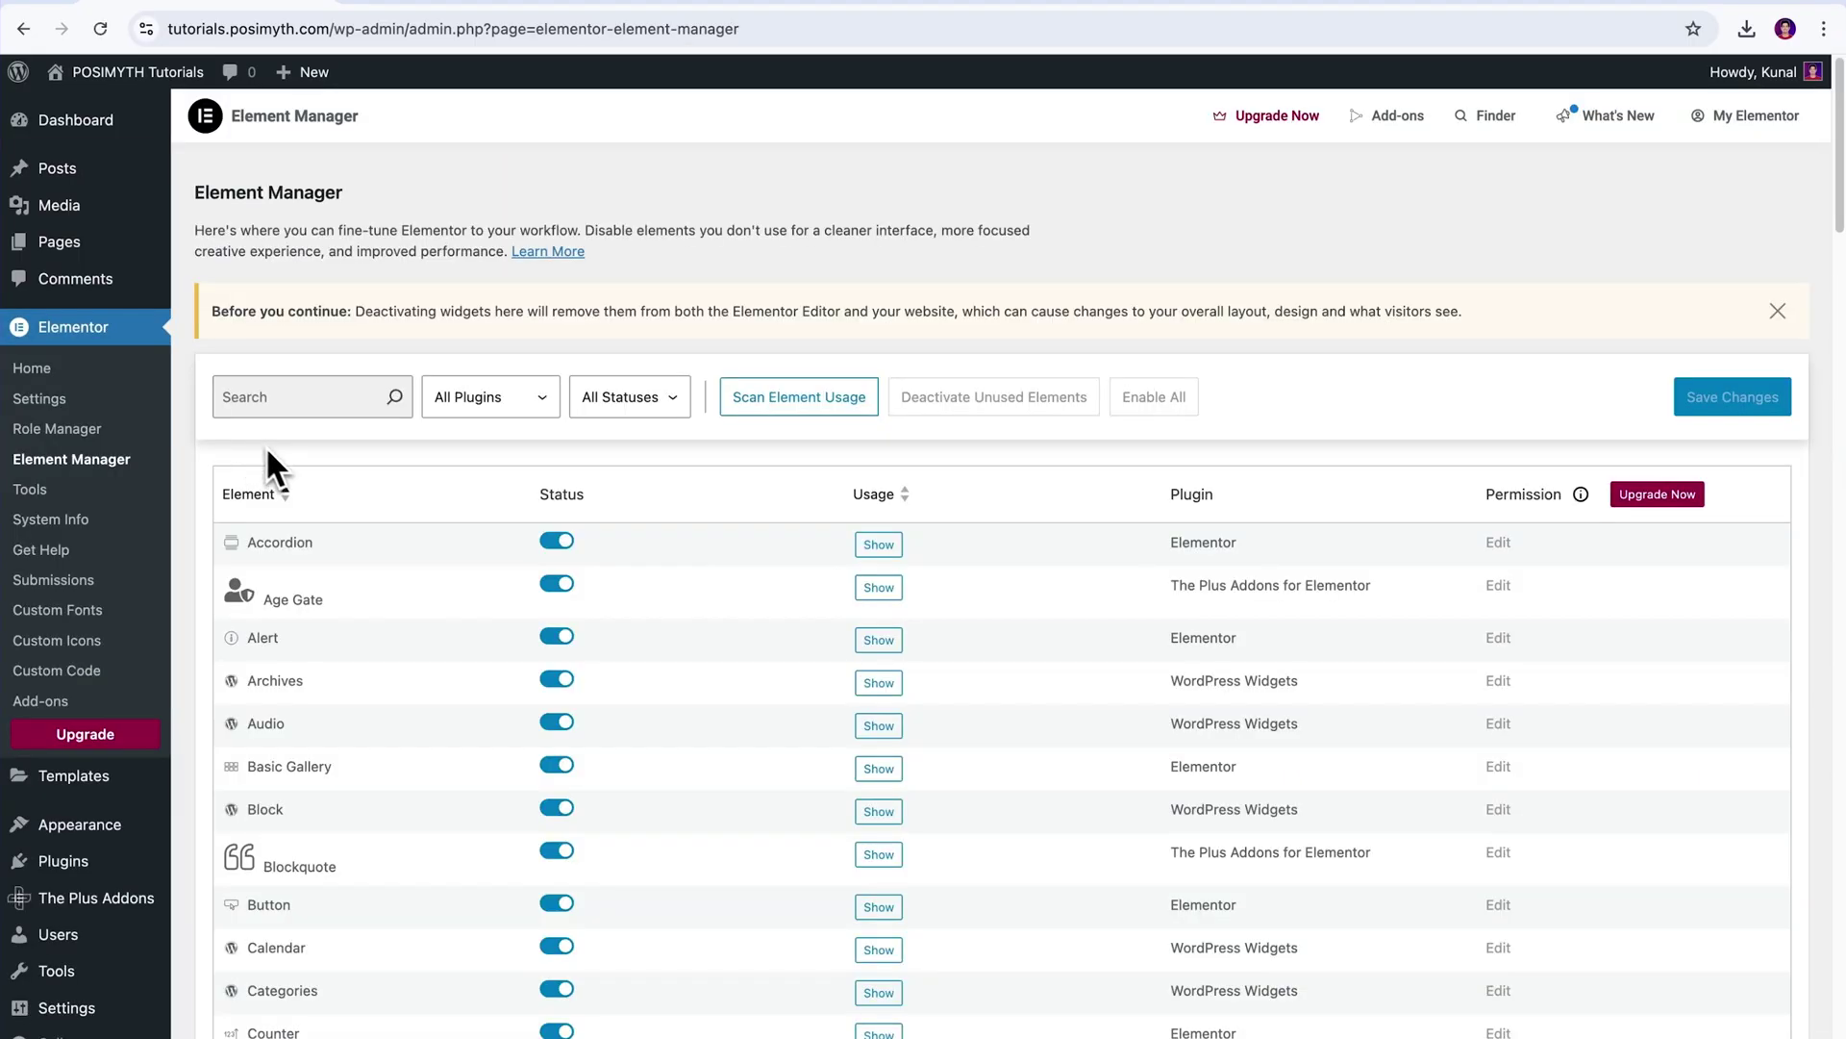
Turn off Counter, Icon Box, SoundCloud and Rating in Element Manager and scan element usage
{"action": "left_click", "coordinate": [485, 397]}
{"action": "left_click", "coordinate": [555, 712]}
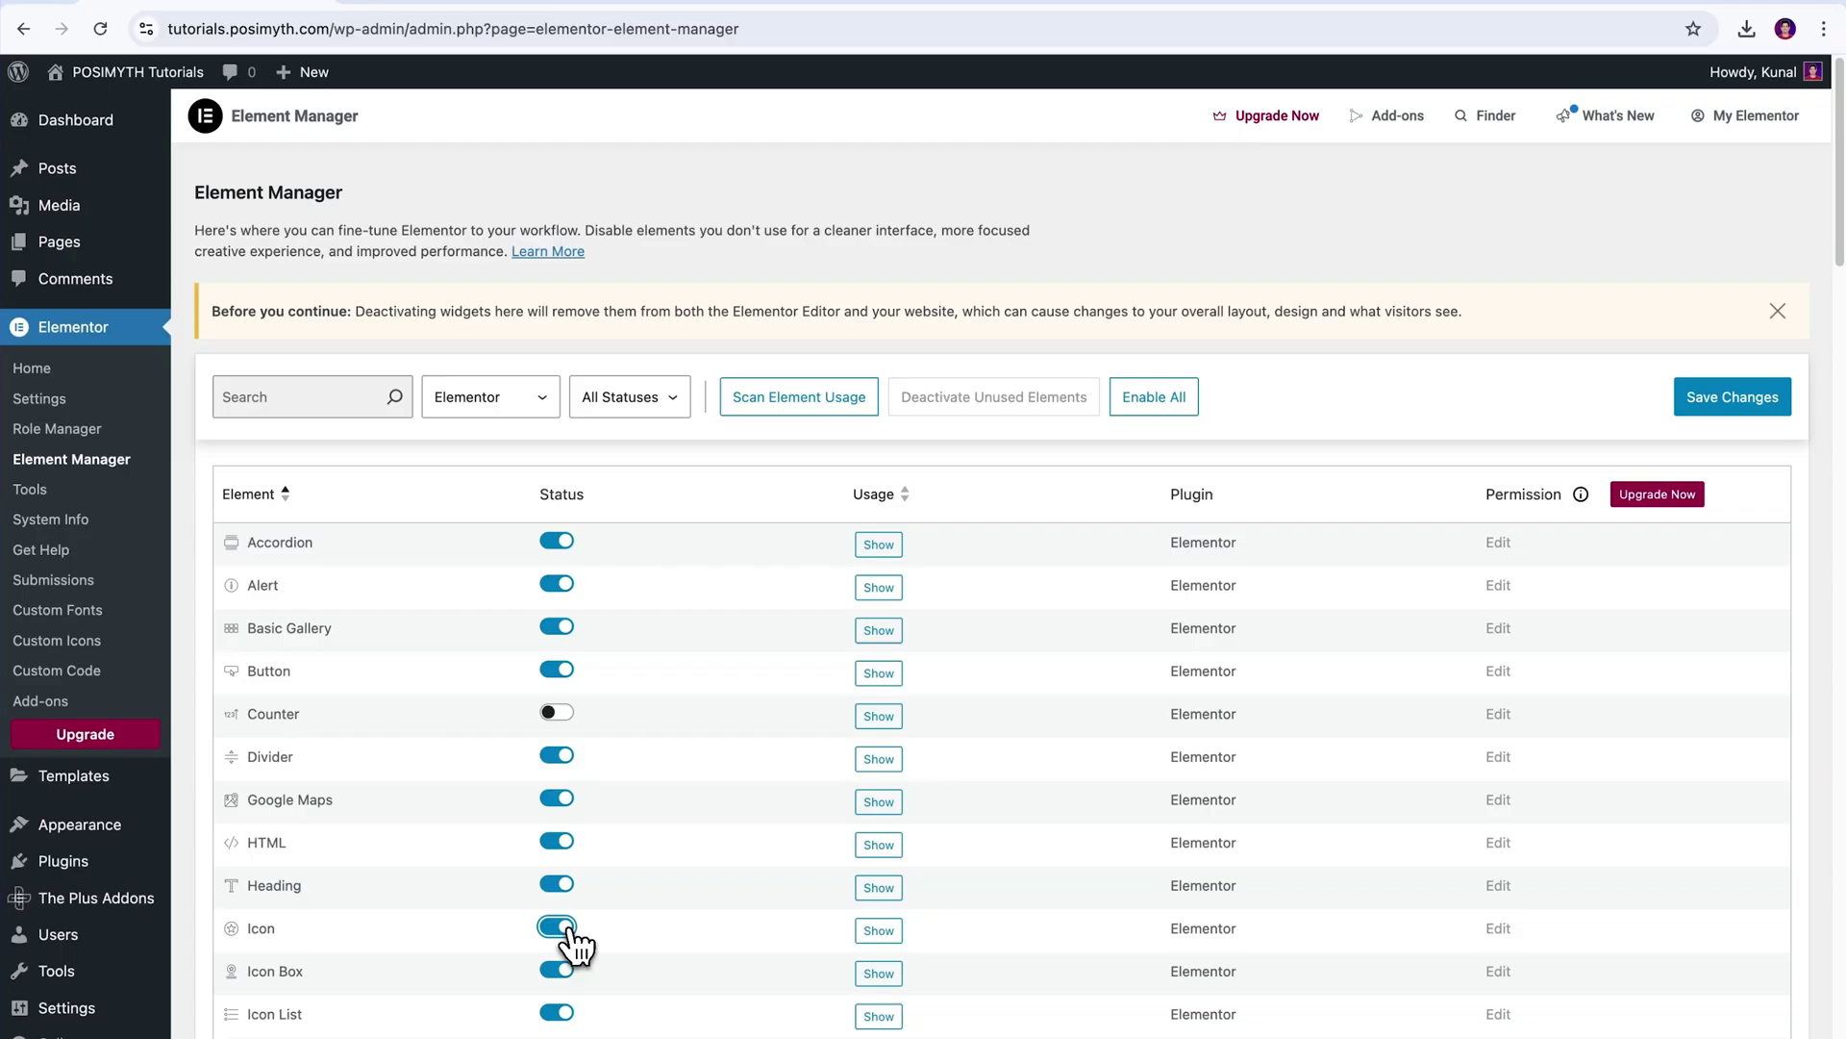
{"action": "scroll", "coordinate": [1365, 794], "scroll_direction": "down", "scroll_amount": 7}
{"action": "scroll", "coordinate": [1367, 795], "scroll_direction": "down", "scroll_amount": 3}
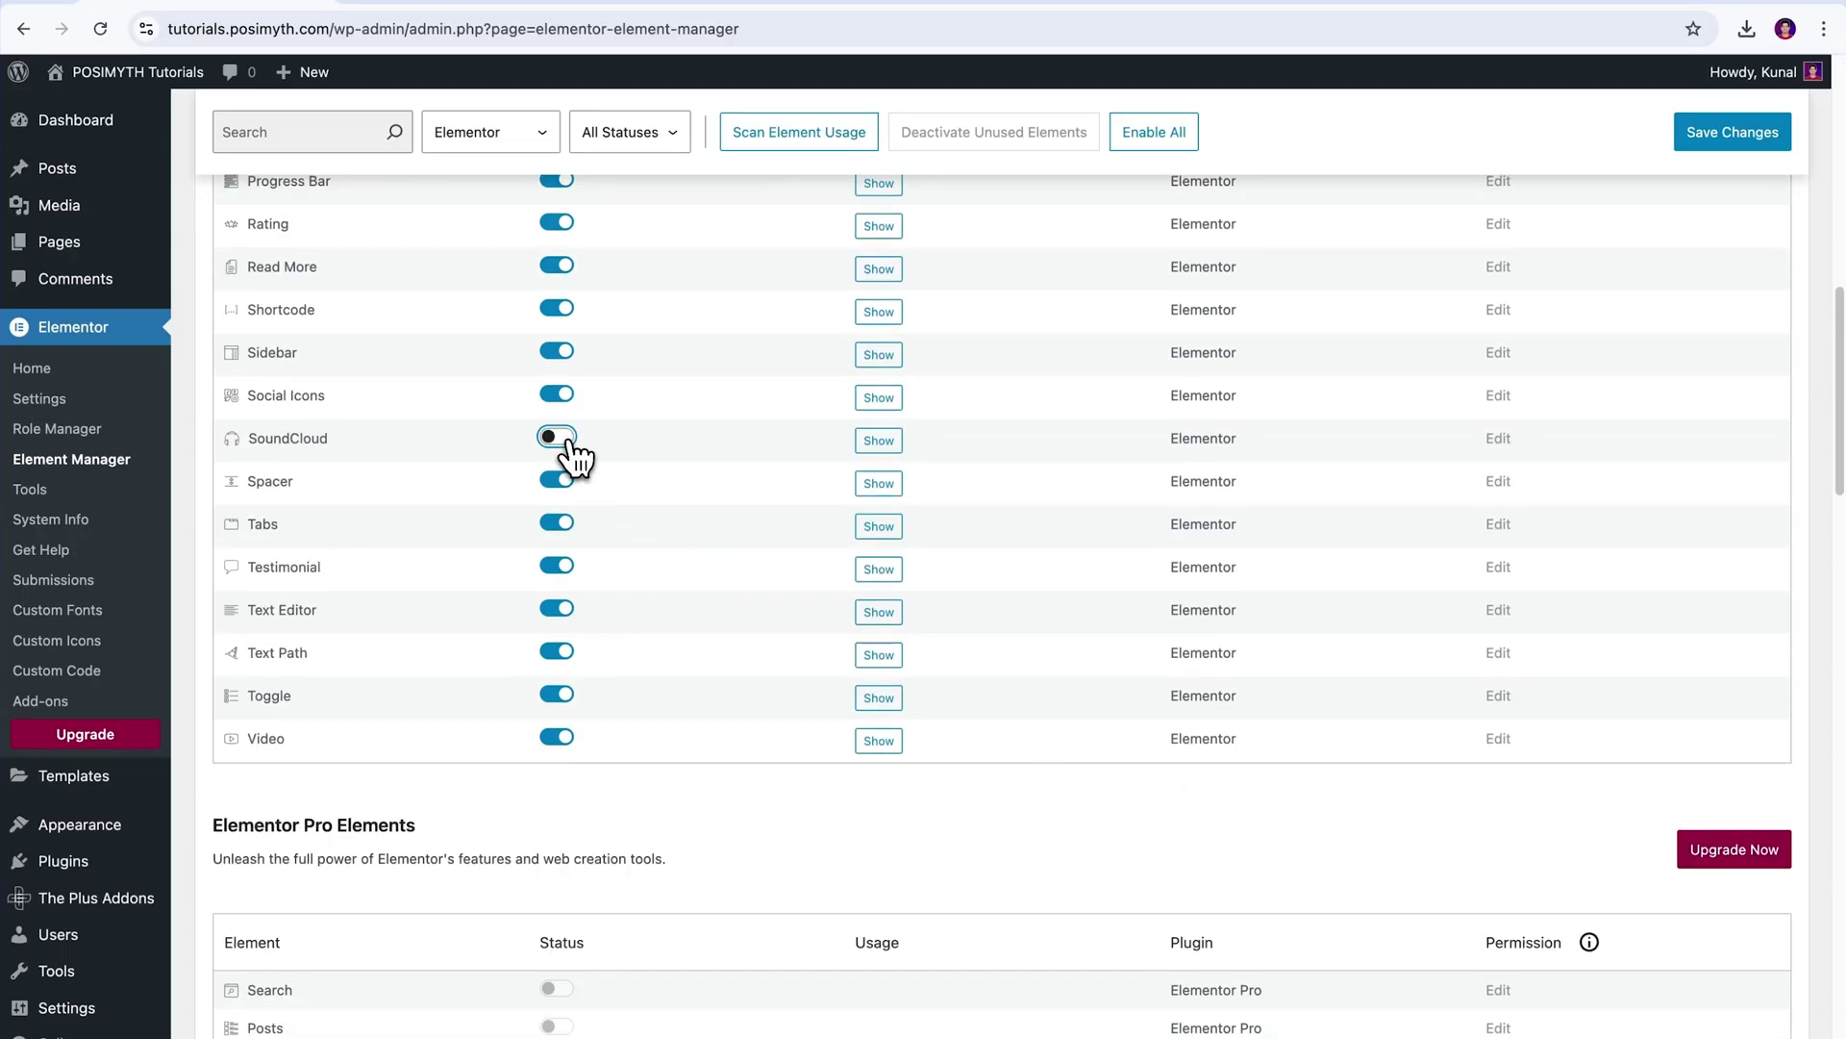
{"action": "scroll", "coordinate": [604, 284], "scroll_direction": "up", "scroll_amount": 4}
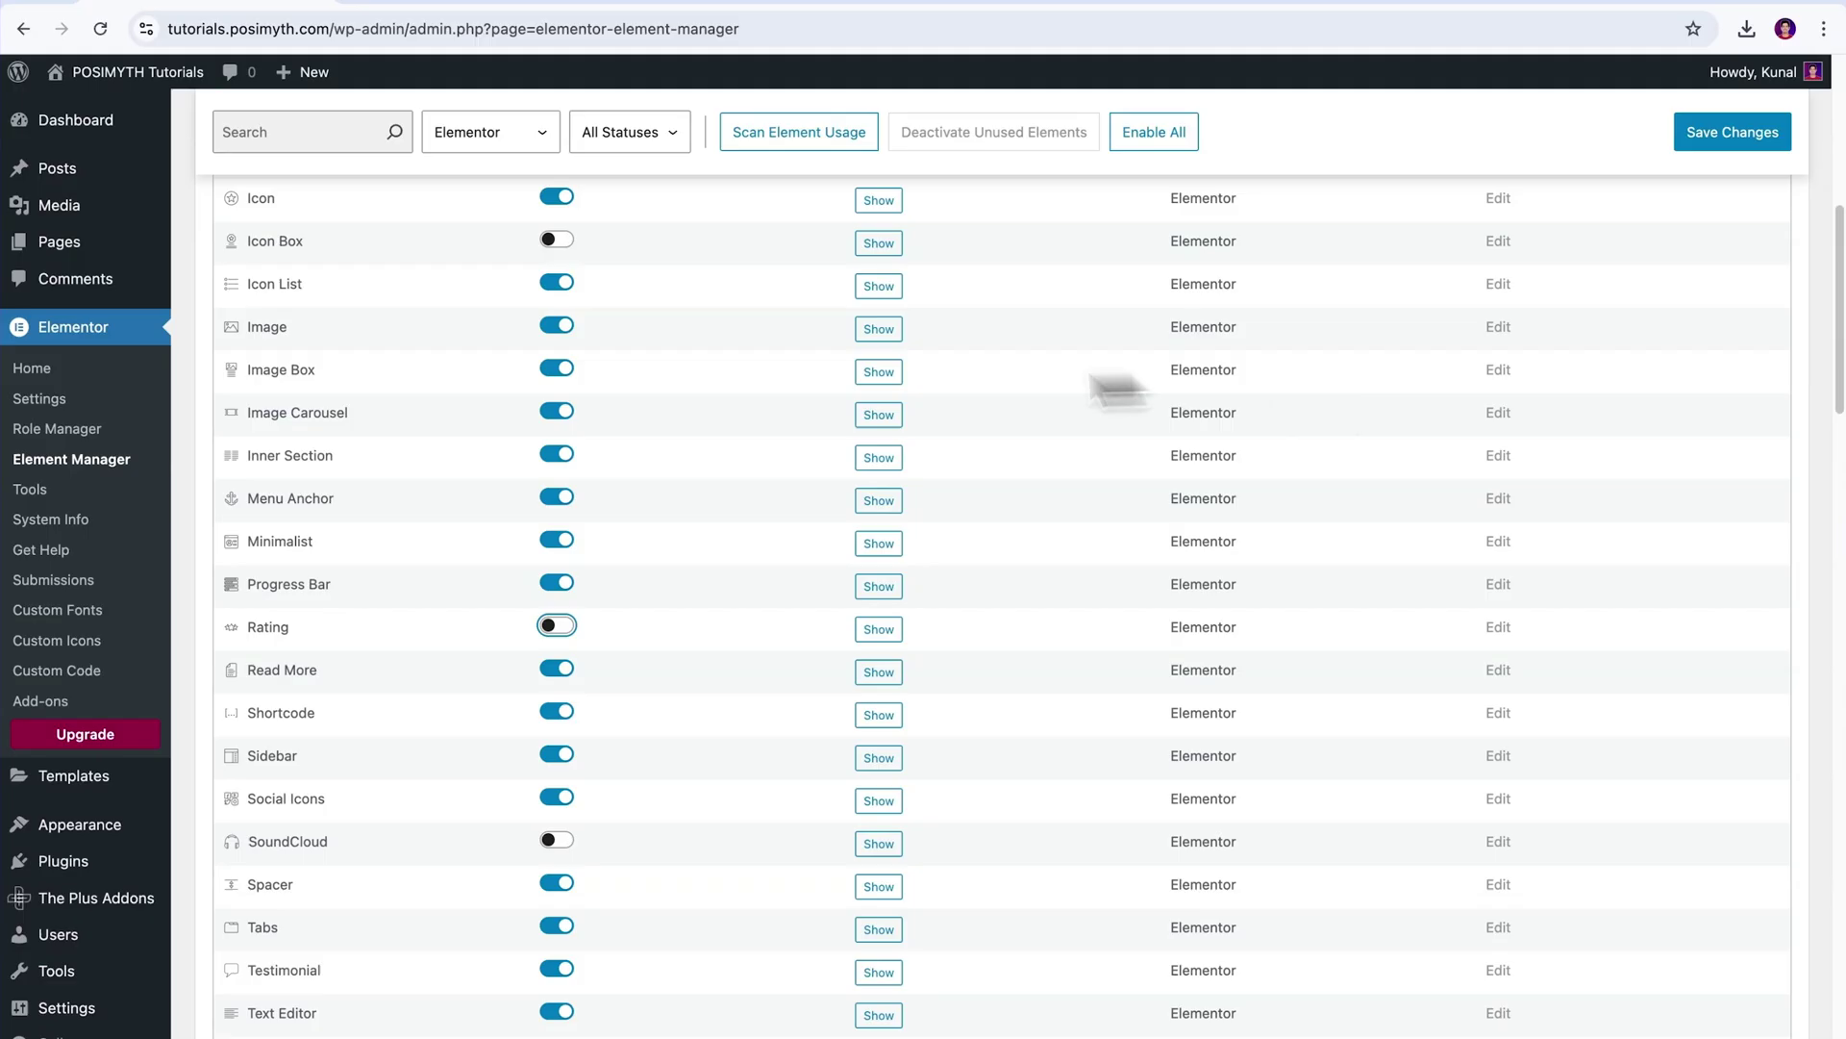
{"action": "left_click", "coordinate": [802, 144]}
{"action": "scroll", "coordinate": [1450, 503], "scroll_direction": "down", "scroll_amount": 5}
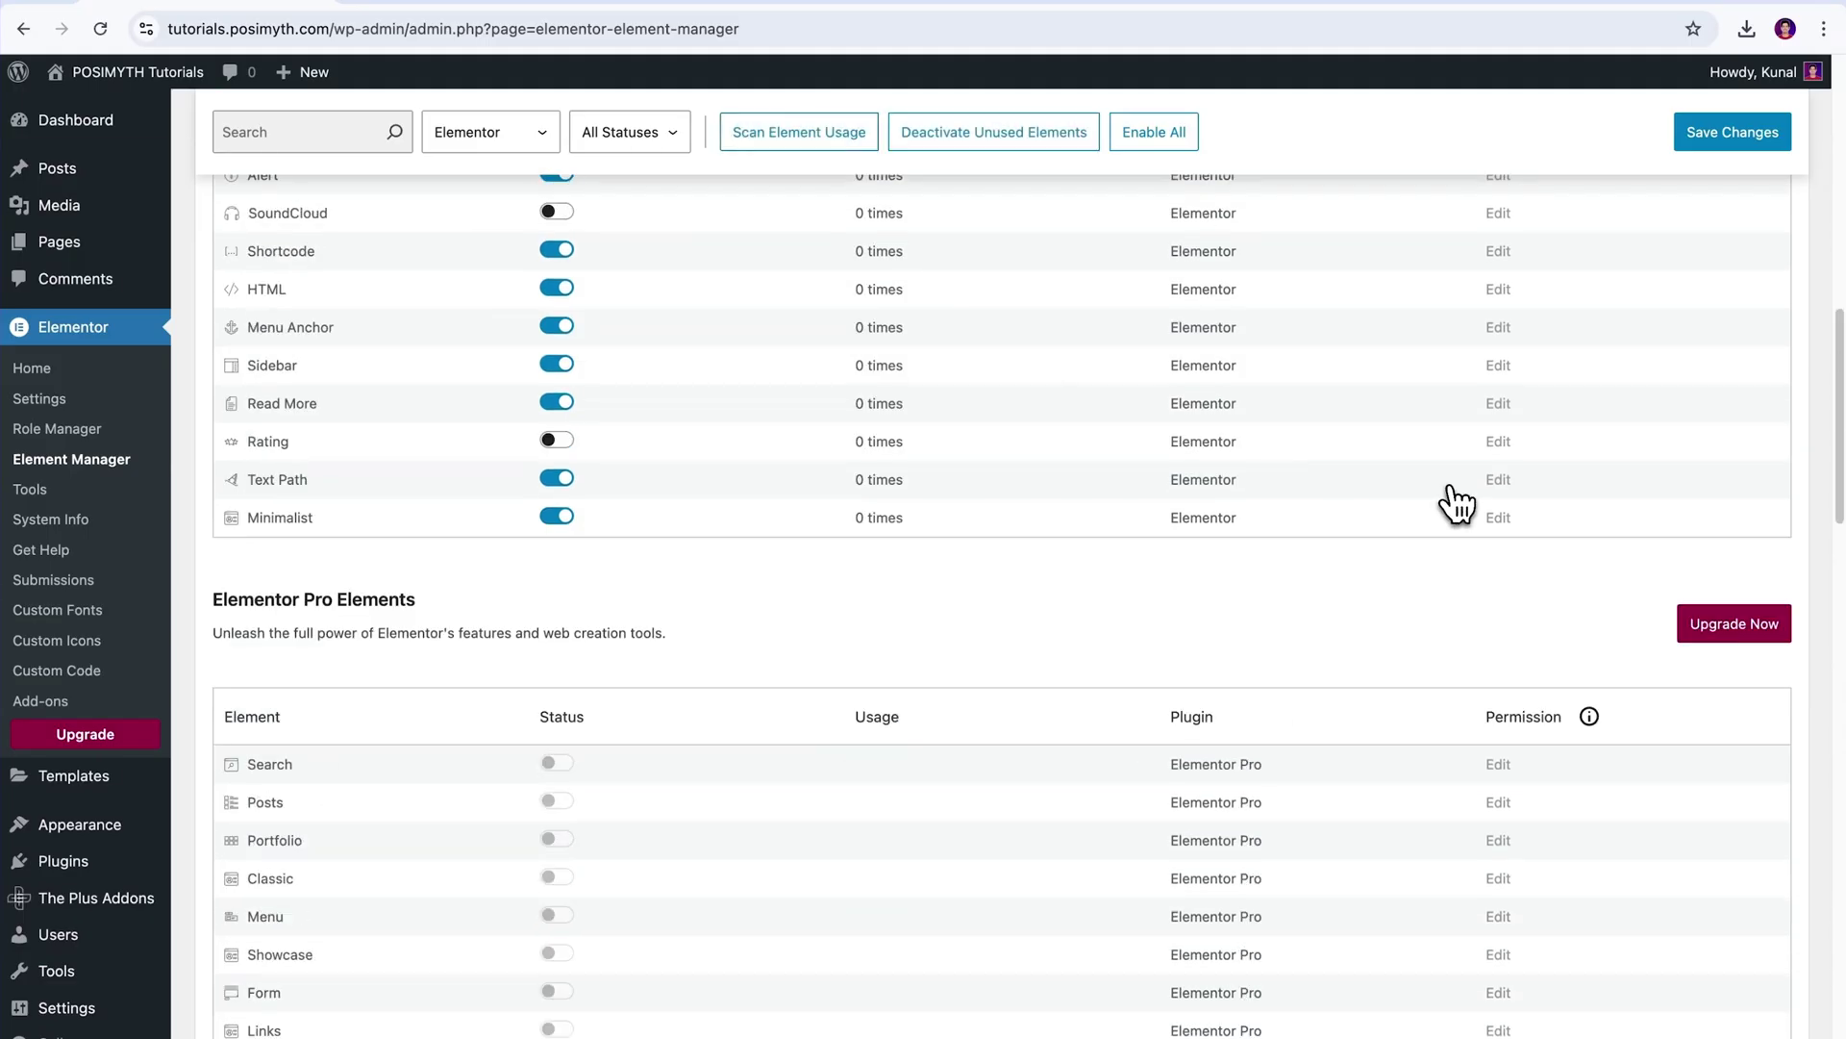